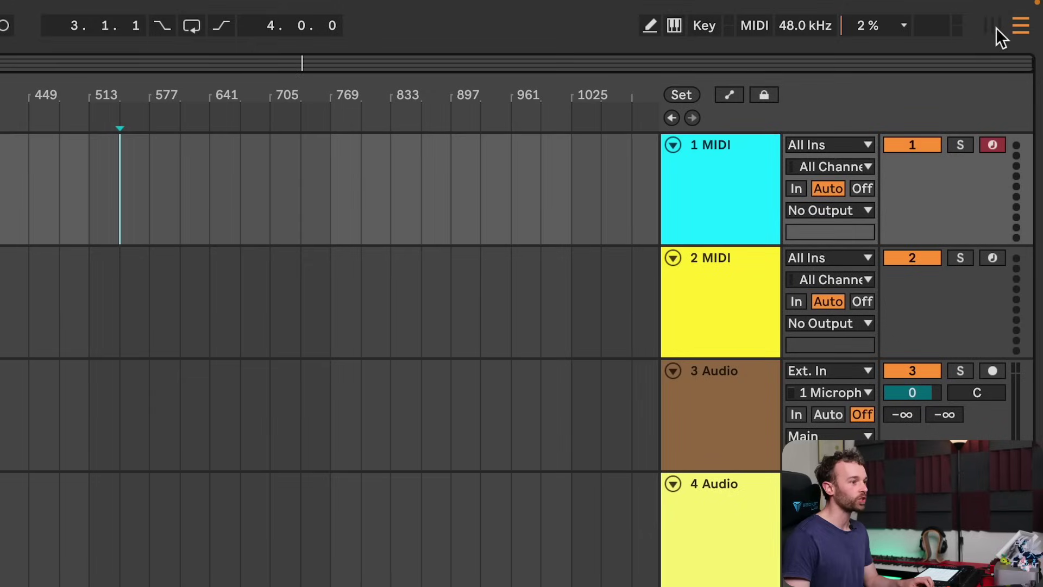
# Switch to Session View and check which mixer sections can be displayed.
pyautogui.click(996, 29)
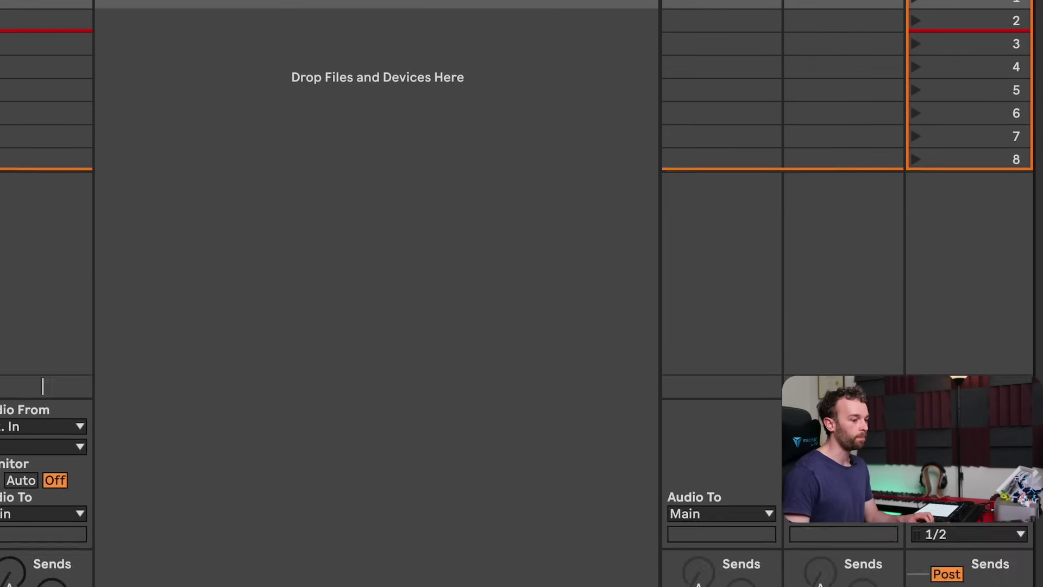
pyautogui.click(1030, 565)
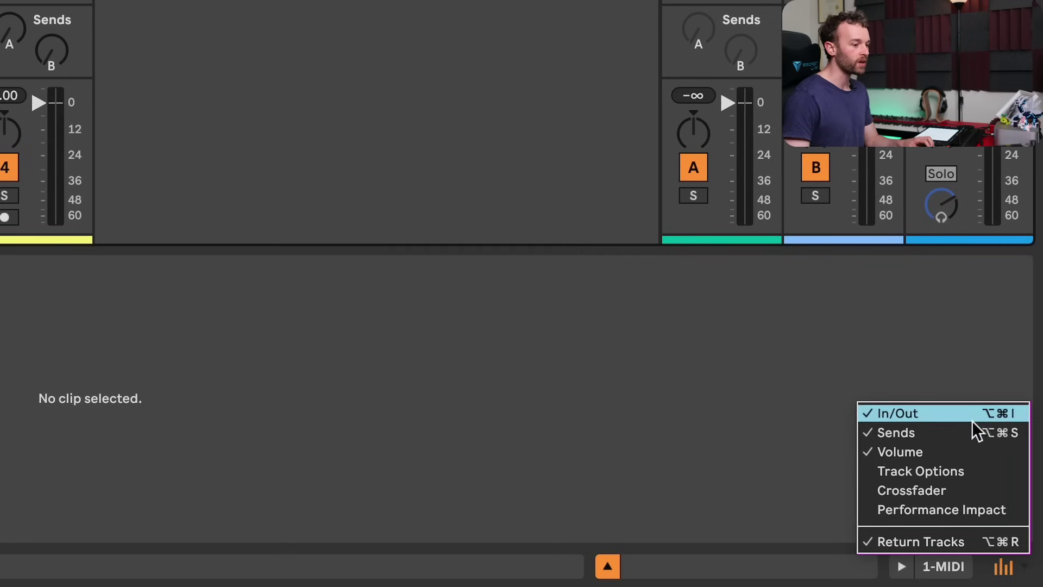
pyautogui.click(224, 382)
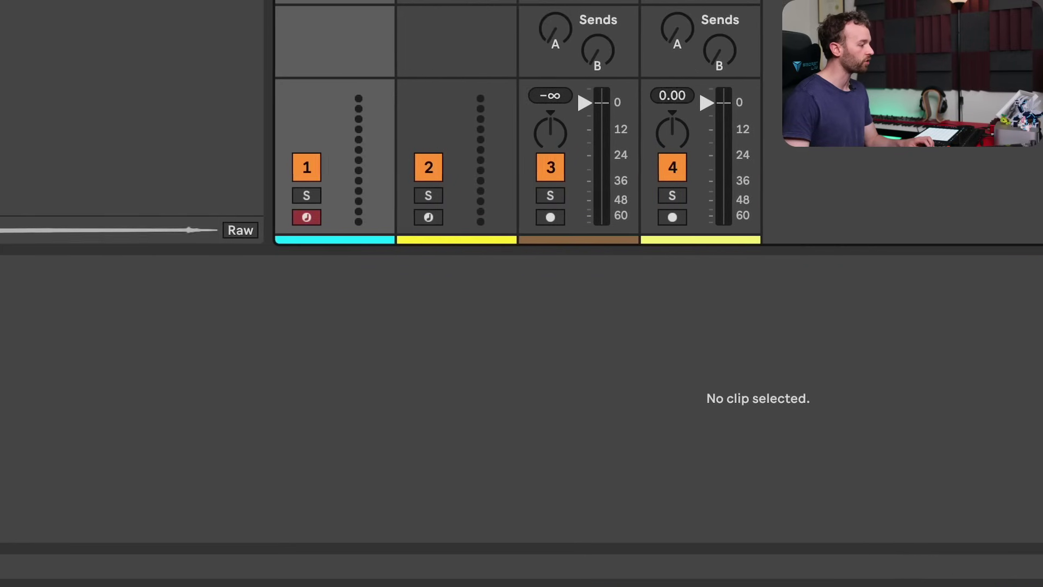
# Hide the Info View and show it again.
pyautogui.click(23, 567)
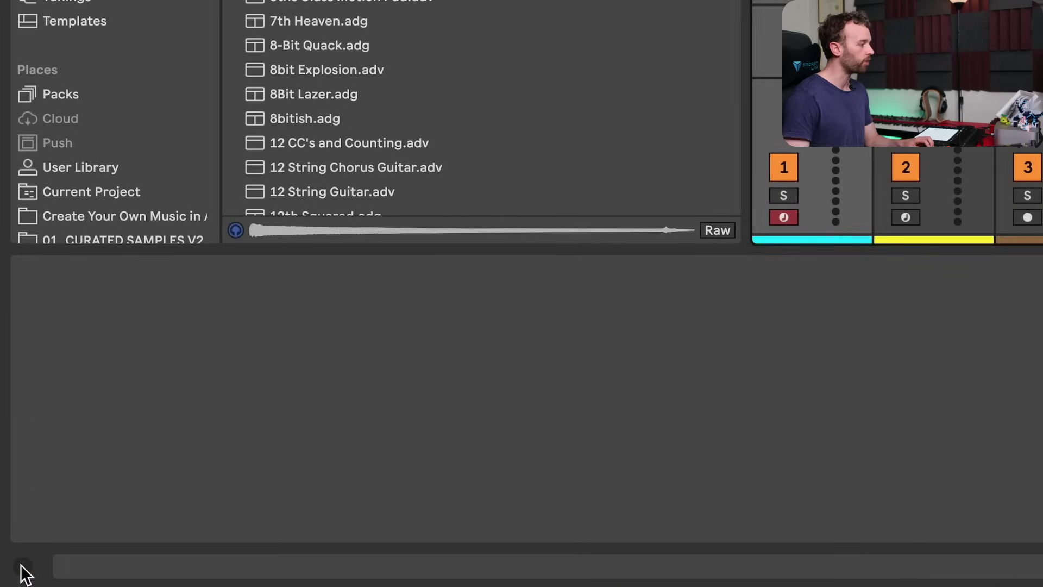
pyautogui.click(23, 567)
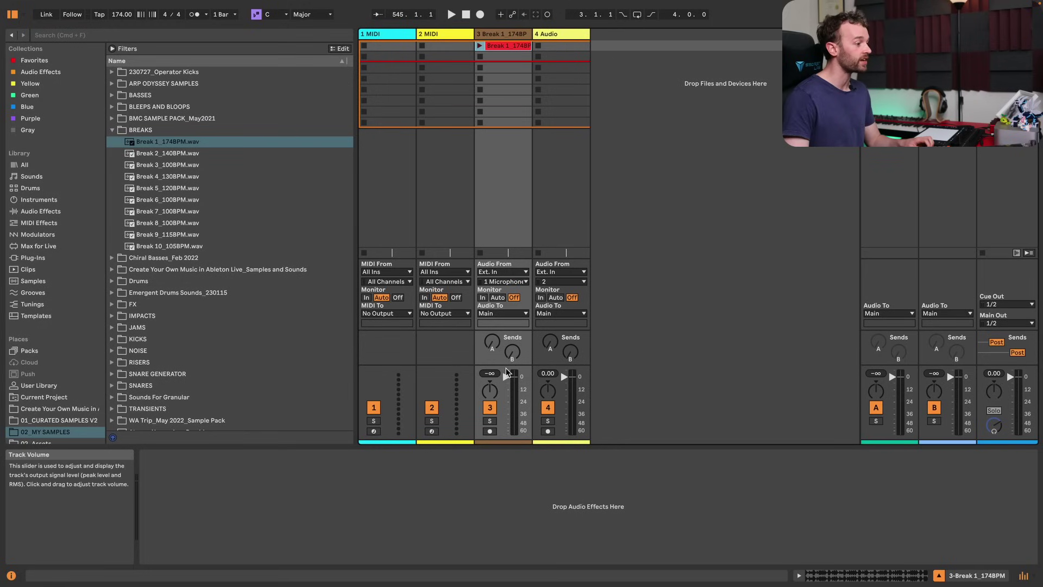
# Enlarge the mixer to reveal detailed level meters and raise the Break 1 track's volume to -0.7 dB.
pyautogui.moveTo(505, 365); pyautogui.dragTo(494, 126)
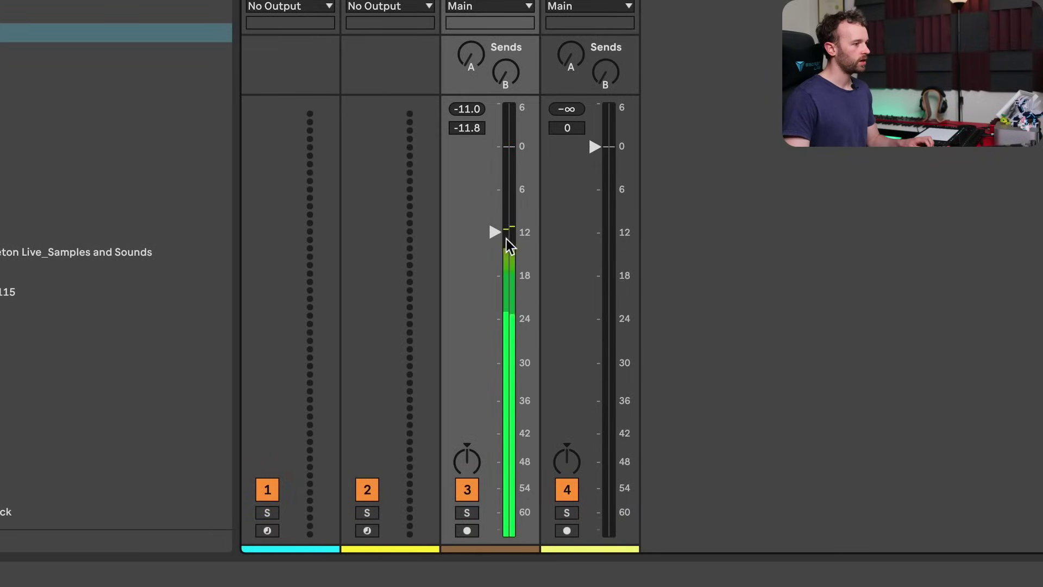
pyautogui.moveTo(495, 232); pyautogui.dragTo(495, 181)
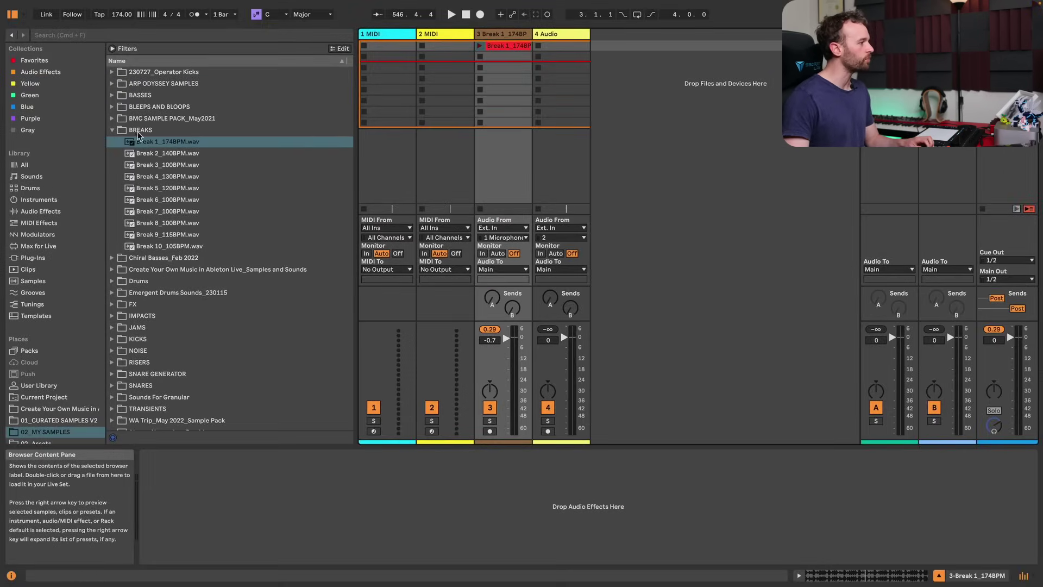
# Collapse the BREAKS folder and look through the browser's filters and sample folders.
pyautogui.click(112, 130)
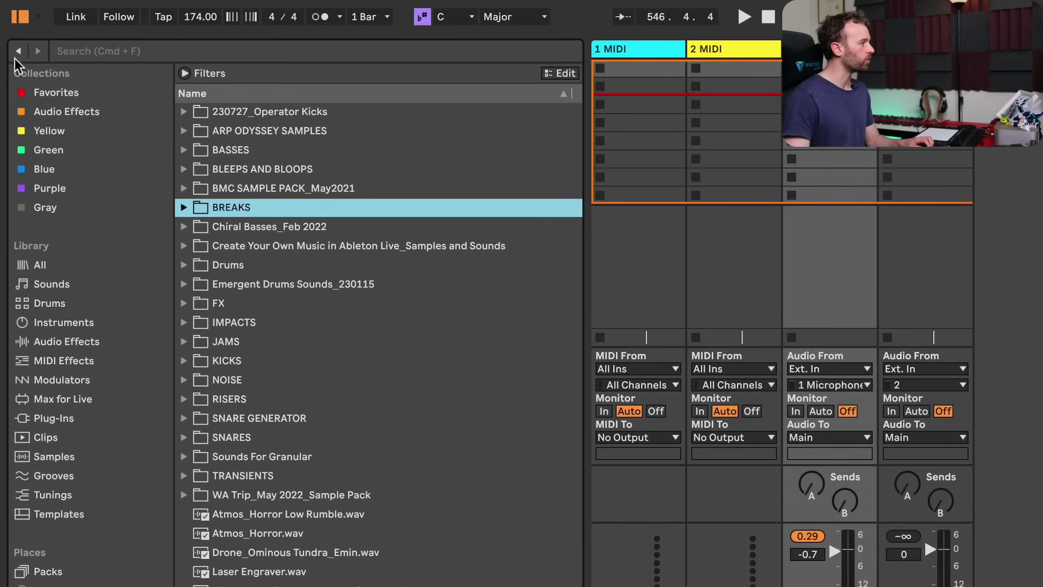
pyautogui.click(189, 73)
pyautogui.click(185, 73)
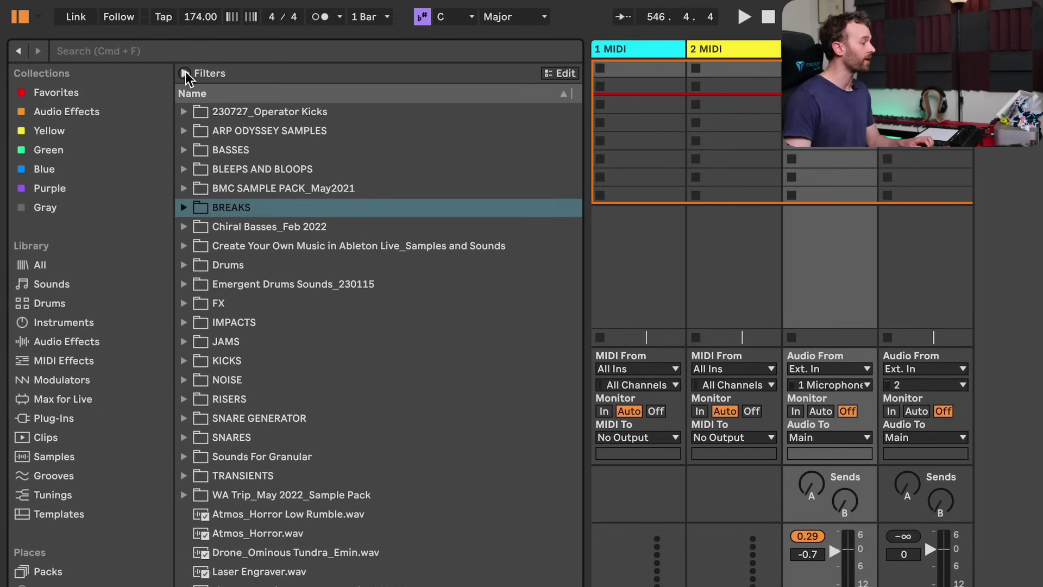
pyautogui.scroll(-5, 108, 576)
pyautogui.scroll(5, 111, 581)
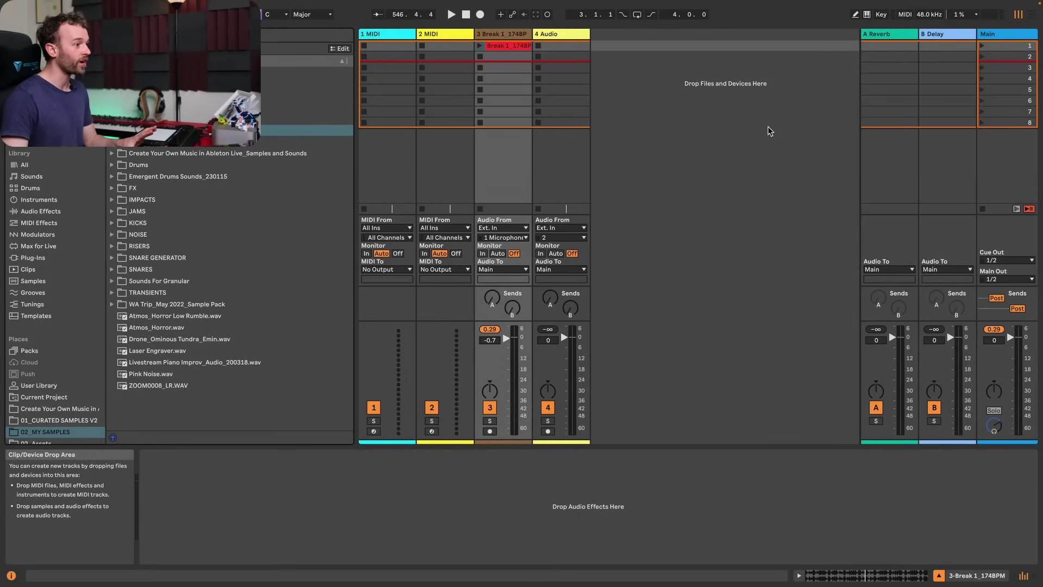
# Set up the Arrangement View with the browser hidden and the mixer shown below the tracks.
pyautogui.press('Tab')
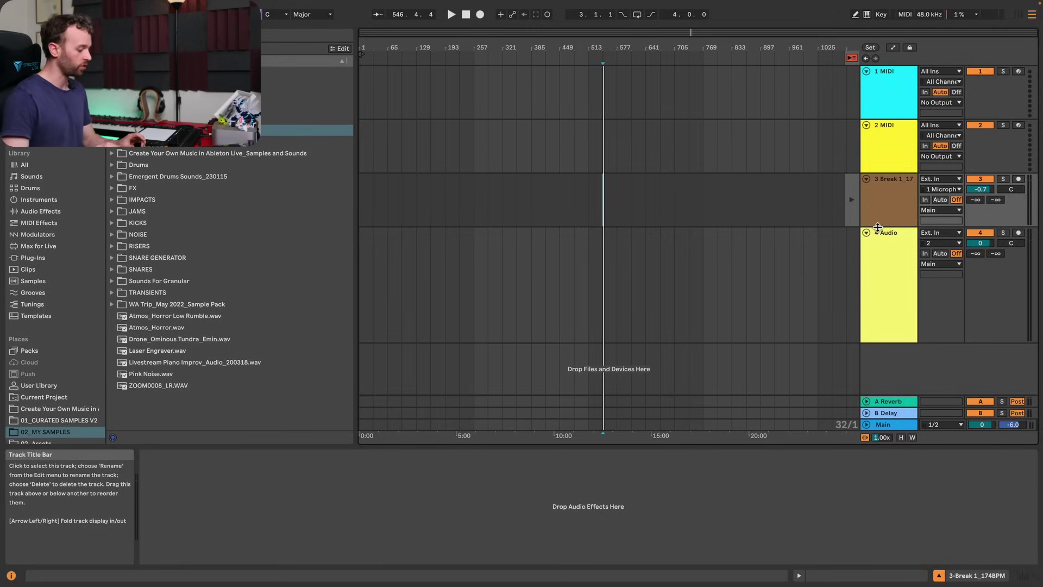
pyautogui.hotkey('ctrl', 'alt', 'b')
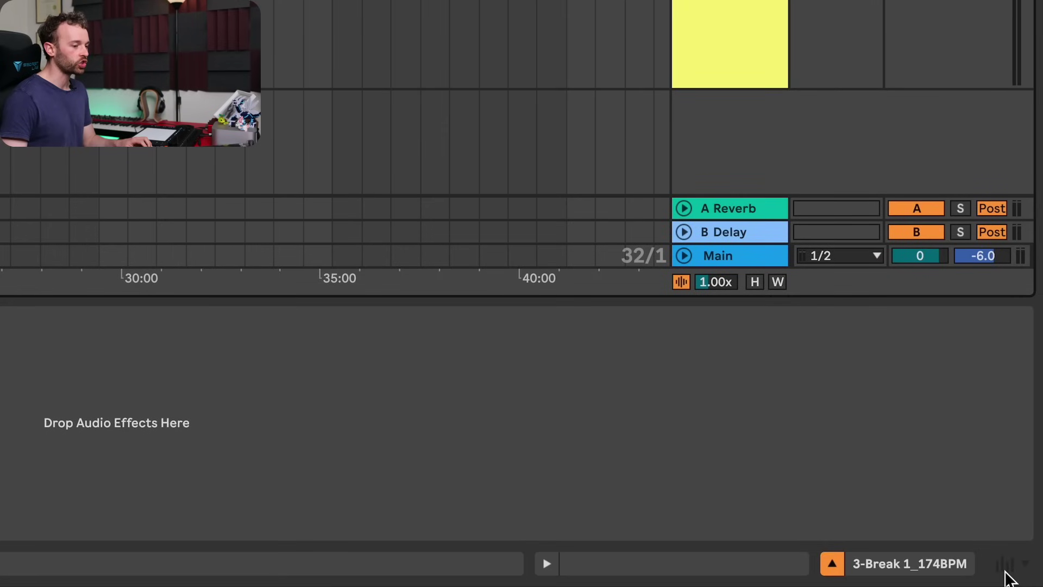
pyautogui.click(1005, 566)
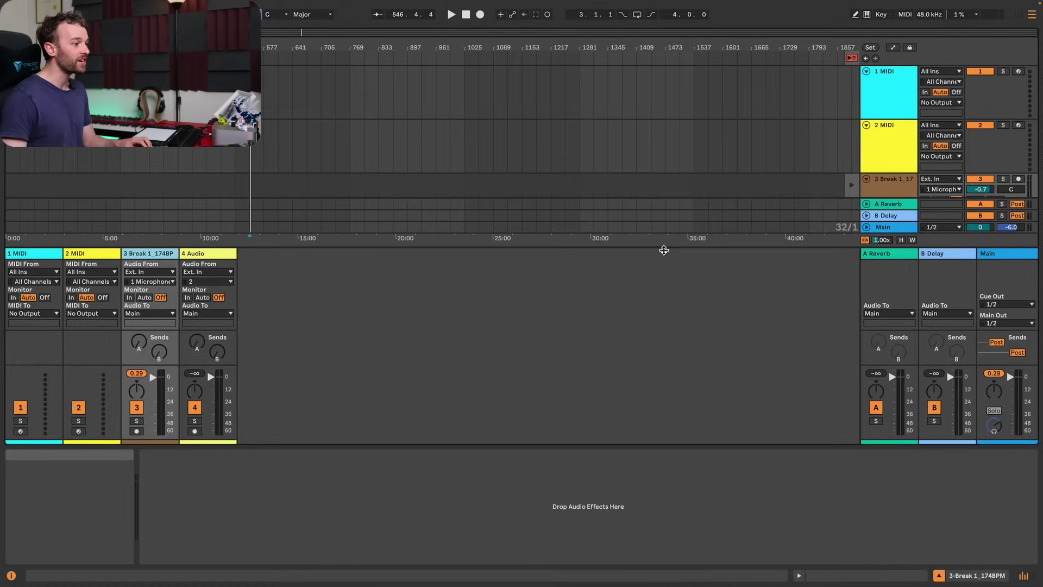
pyautogui.moveTo(664, 250)
pyautogui.mouseDown()
pyautogui.moveTo(663, 234)
pyautogui.moveTo(668, 257)
pyautogui.mouseUp()
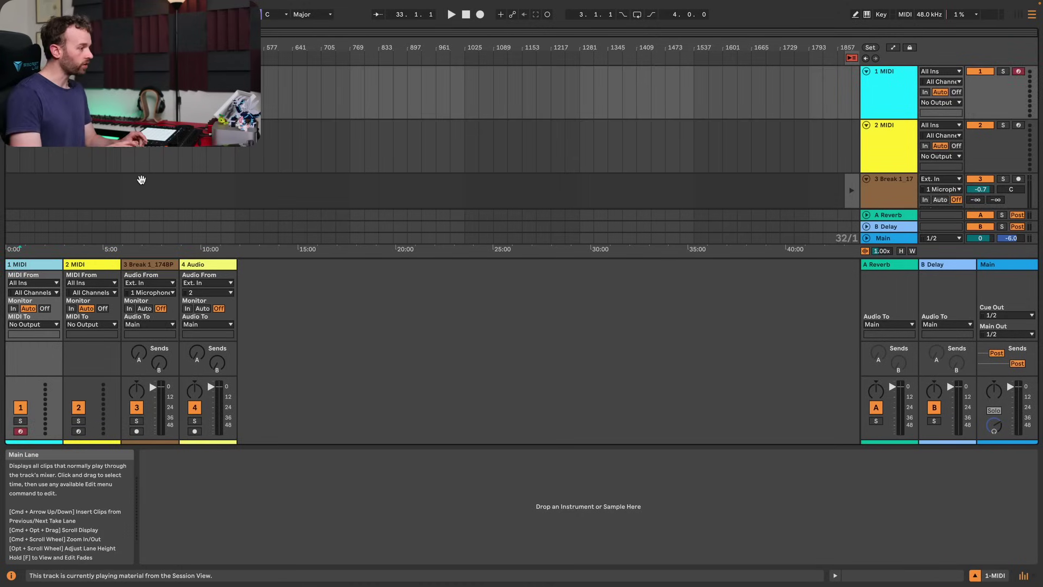
# Load the Drift instrument onto the first MIDI track, with the mixer and browser hidden once it is in place.
pyautogui.press('alt+super+m')
pyautogui.press('alt+super+b')
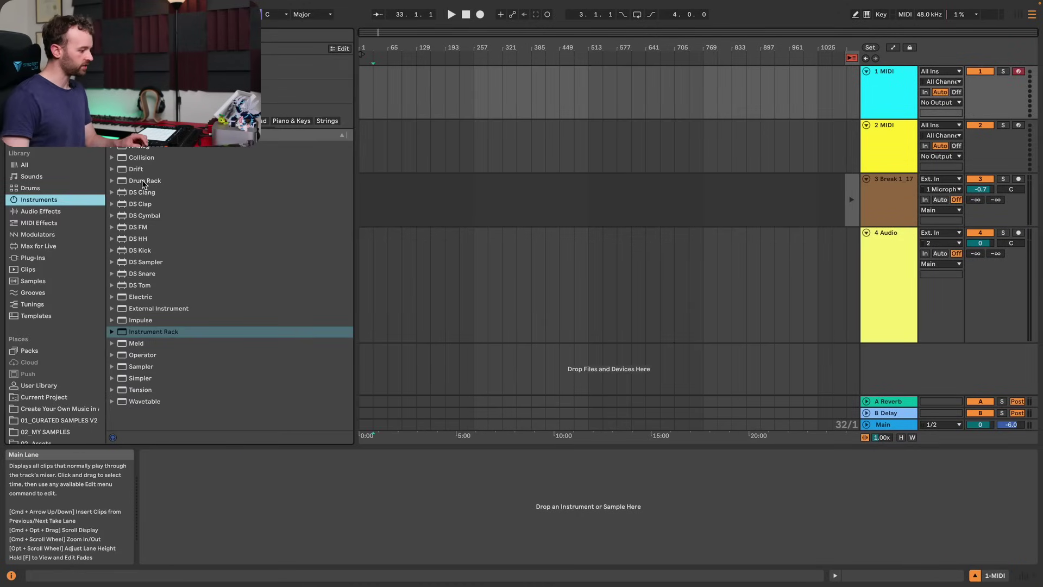
pyautogui.moveTo(141, 169); pyautogui.dragTo(879, 94)
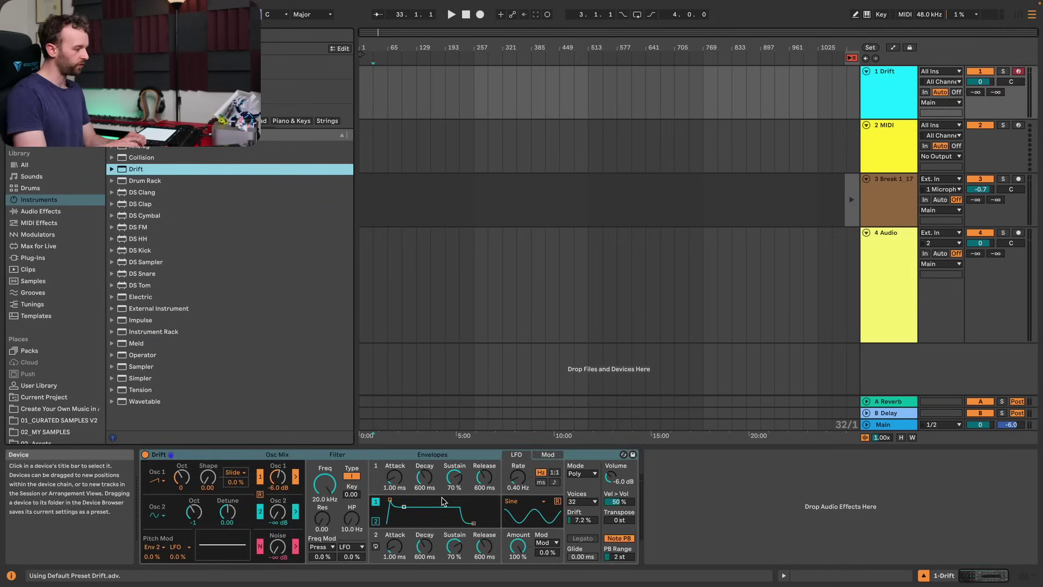
pyautogui.press('alt+super+b')
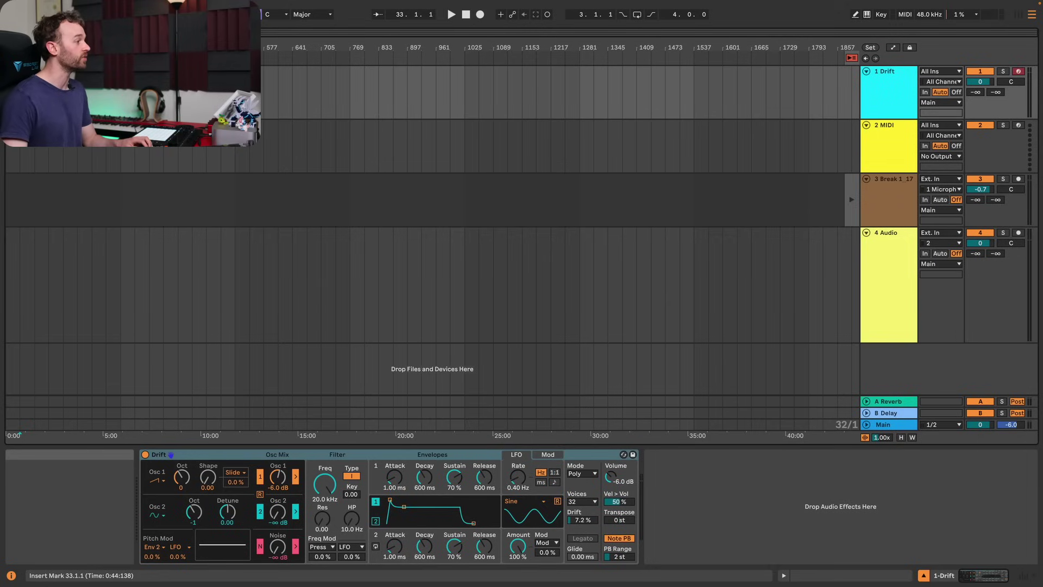
# Insert an empty 64-bar MIDI clip on the Drift track, starting at bar 1.
pyautogui.moveTo(7, 94); pyautogui.dragTo(34, 97)
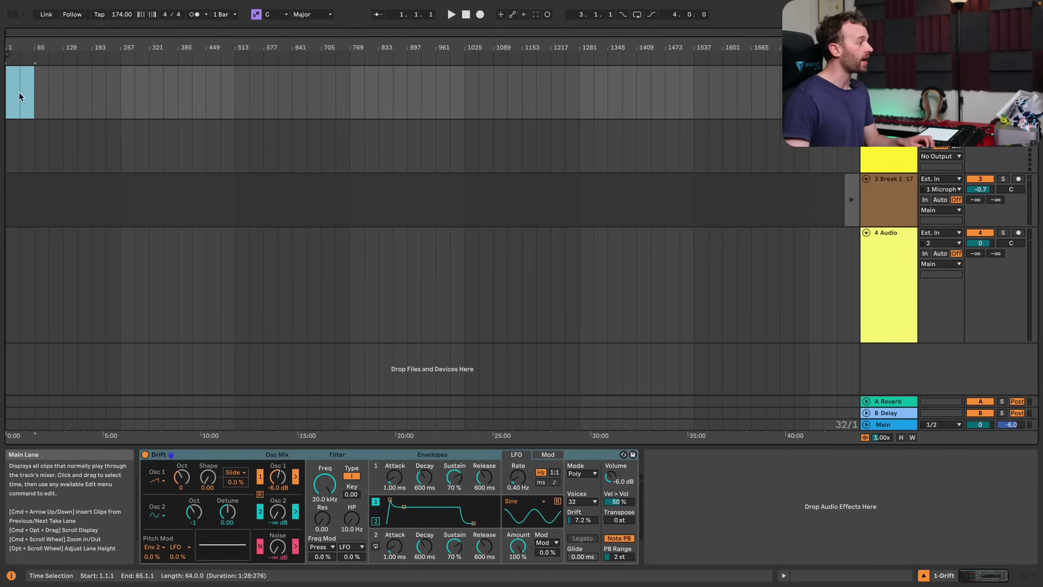
pyautogui.rightClick(20, 88)
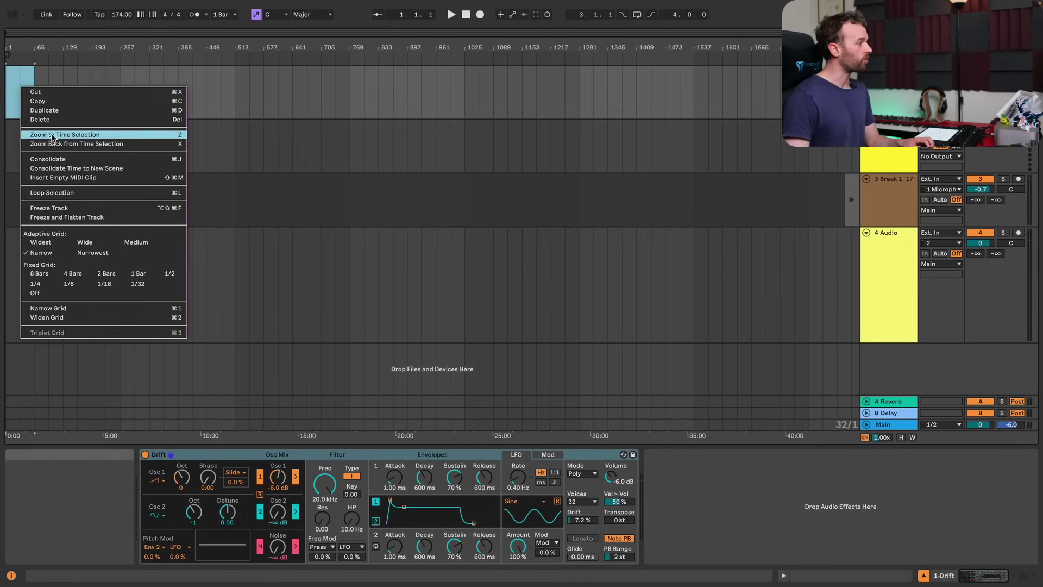
pyautogui.click(75, 178)
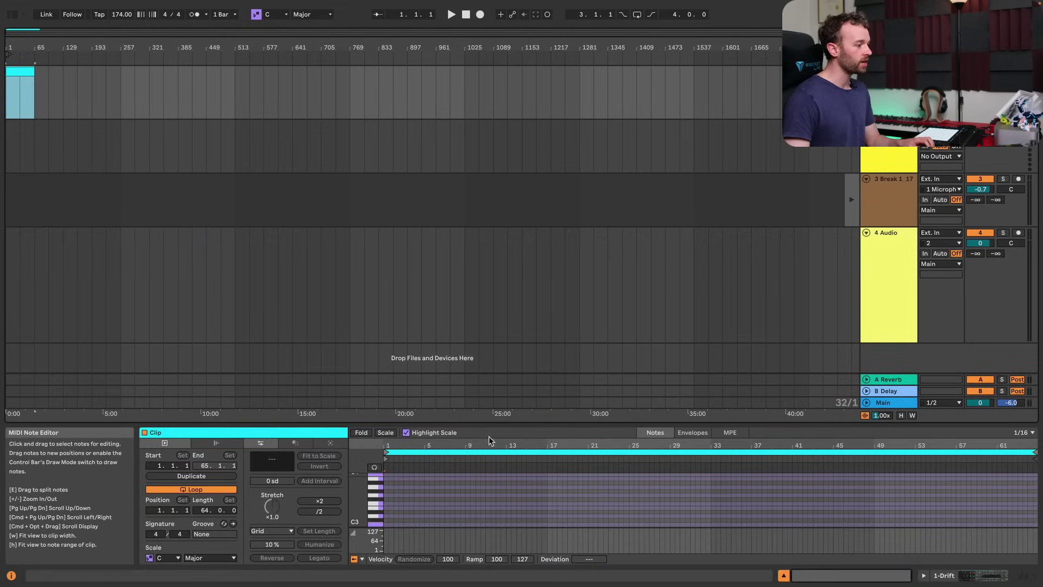
# Enlarge the MIDI clip's note editor and display the device view and the mixer alongside it.
pyautogui.moveTo(493, 422); pyautogui.dragTo(487, 378)
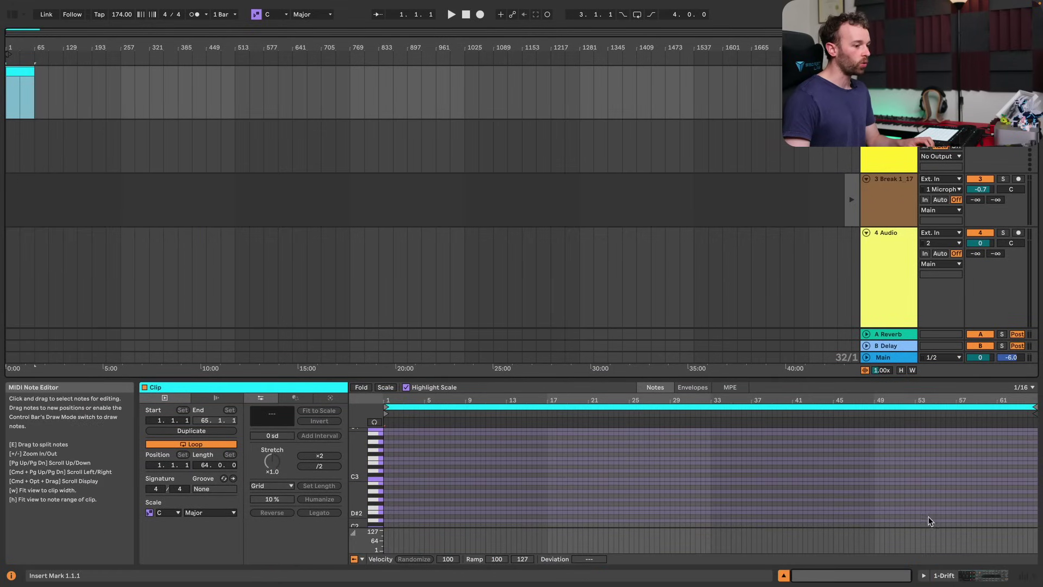
pyautogui.click(924, 576)
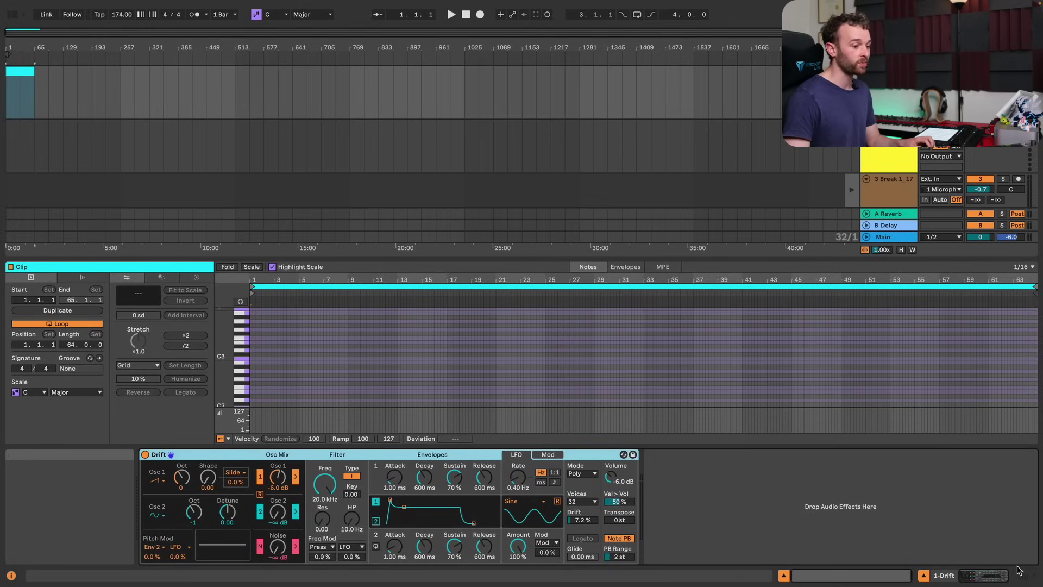
pyautogui.hotkey('ctrl', 'alt', 'm')
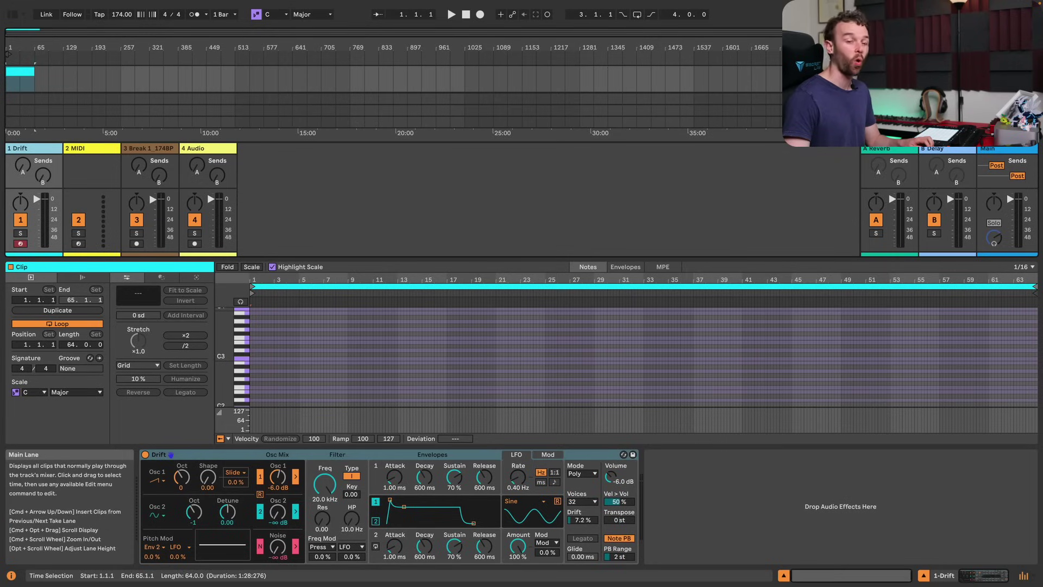
pyautogui.press('super+alt+b')
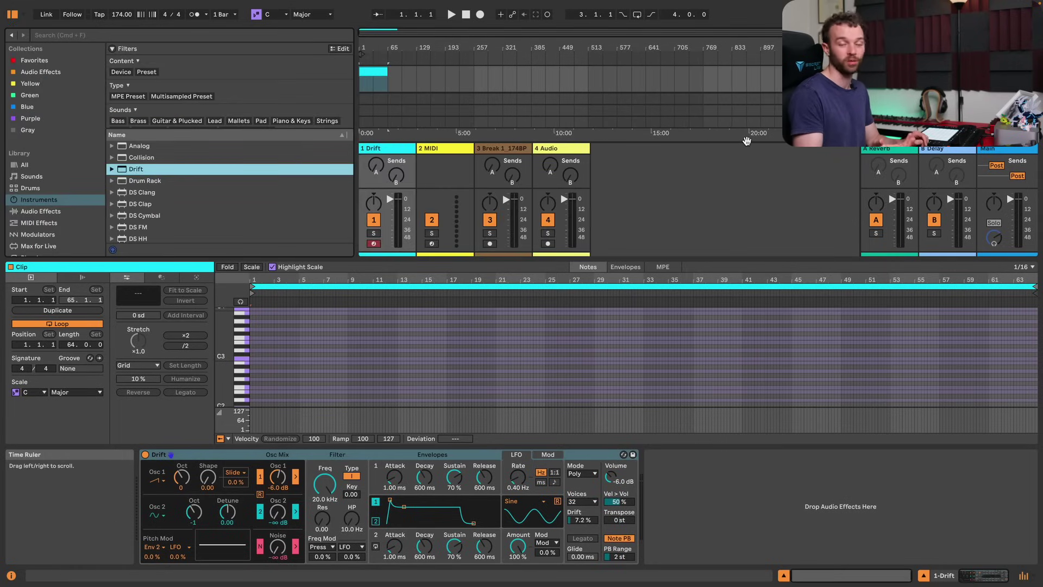
pyautogui.press('super+alt+b')
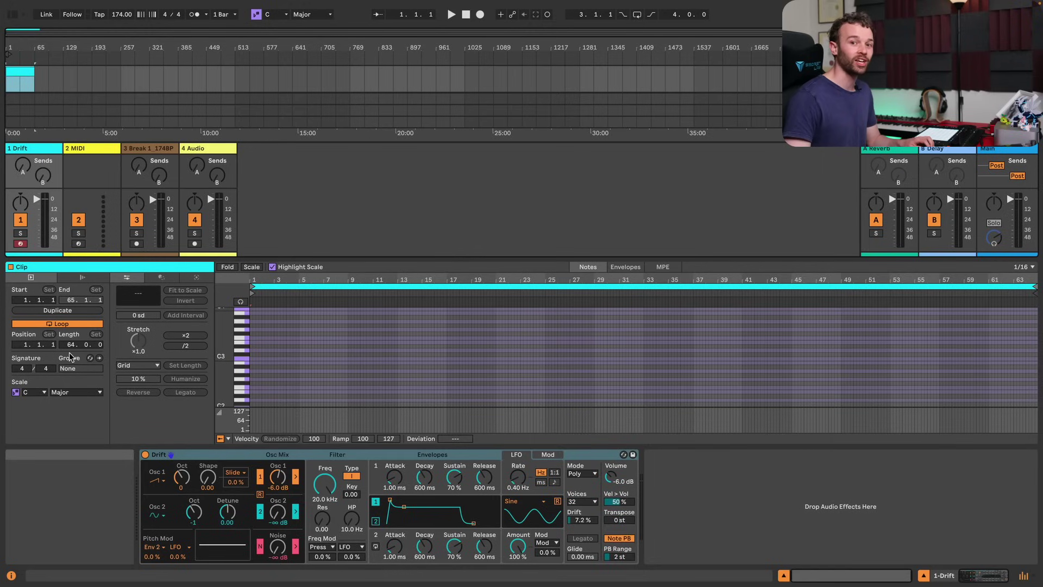
# Hide the device view and mixer, and expand the clip view to fill most of the window.
pyautogui.click(923, 575)
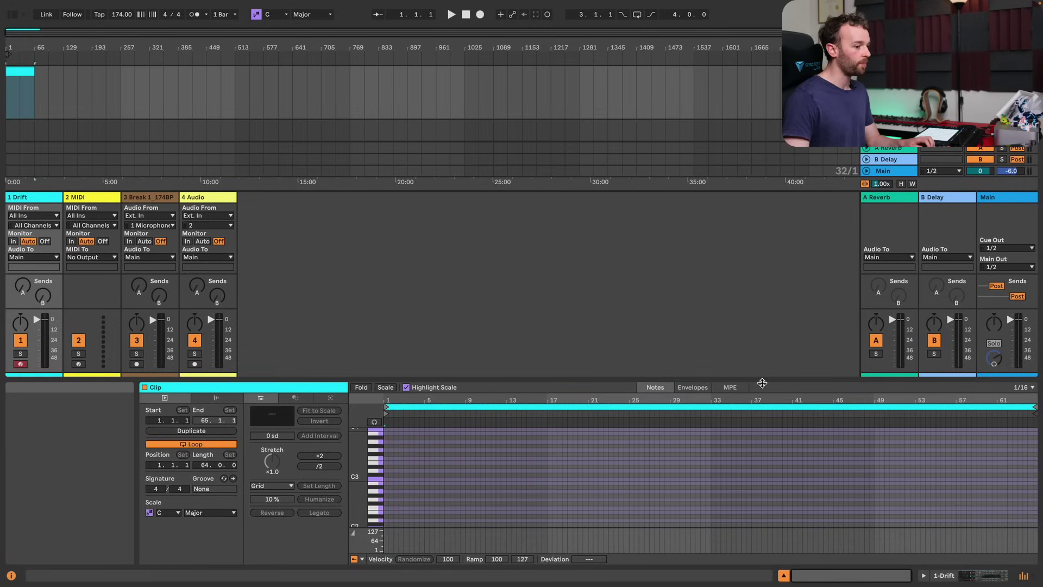
pyautogui.click(1023, 575)
pyautogui.hotkey('ctrl', 'alt', 'e')
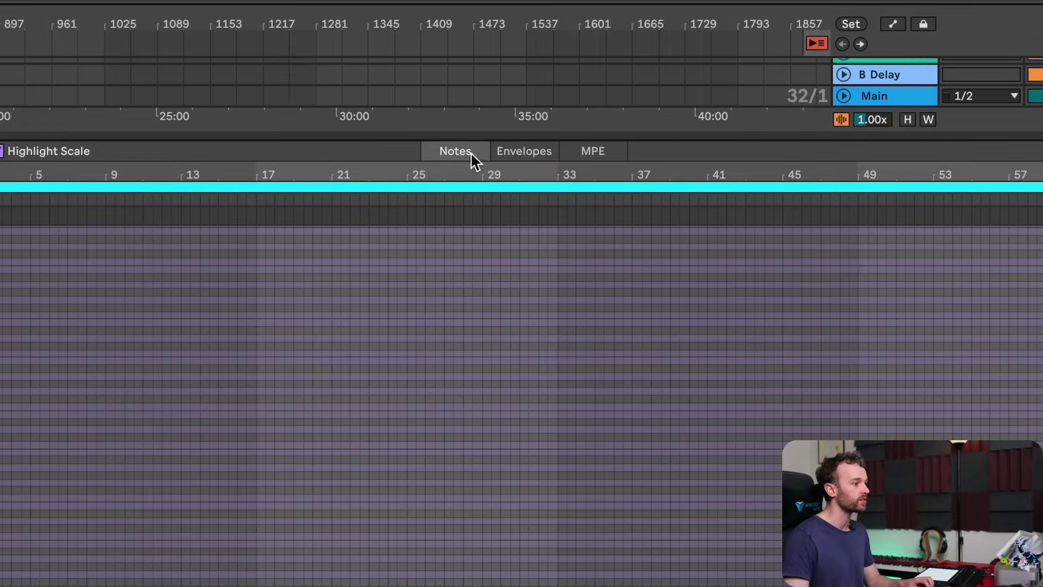
# Compare the editor pages of the MIDI clip with the Sample and Envelopes pages of the Break 1 audio clip.
pyautogui.click(674, 123)
pyautogui.click(702, 123)
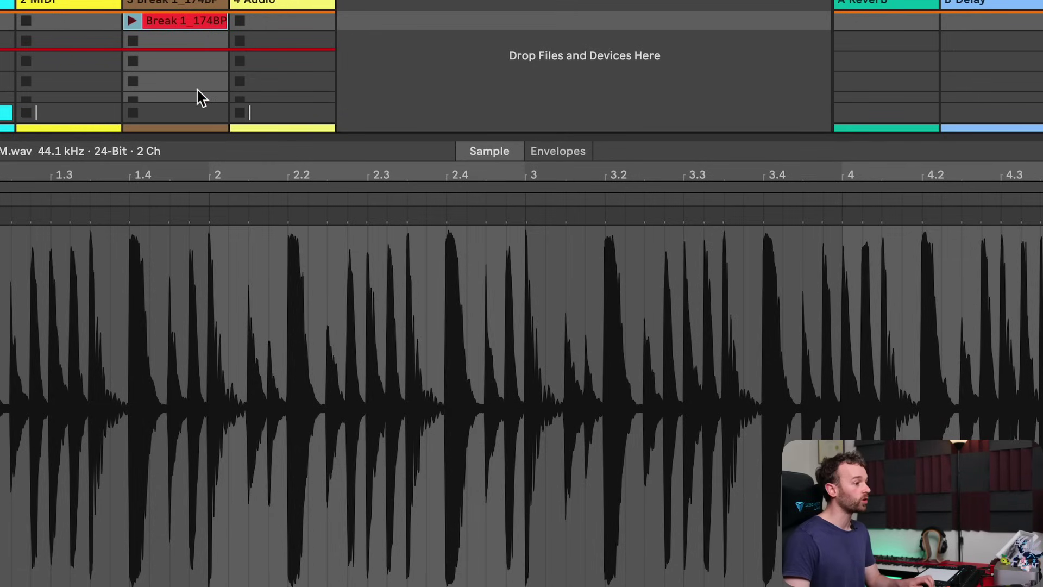
pyautogui.click(511, 153)
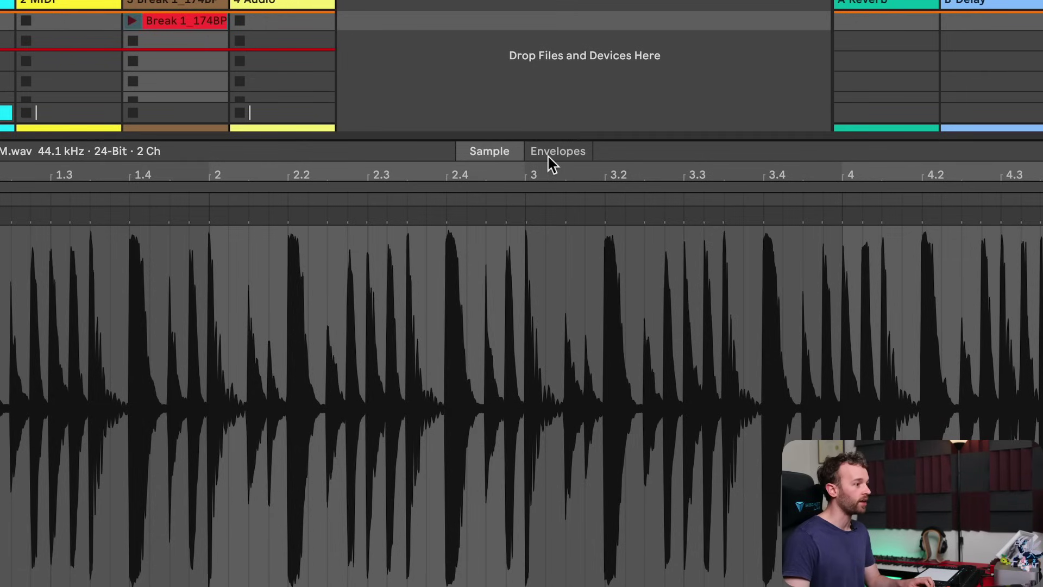
pyautogui.click(551, 163)
pyautogui.click(488, 152)
pyautogui.click(546, 151)
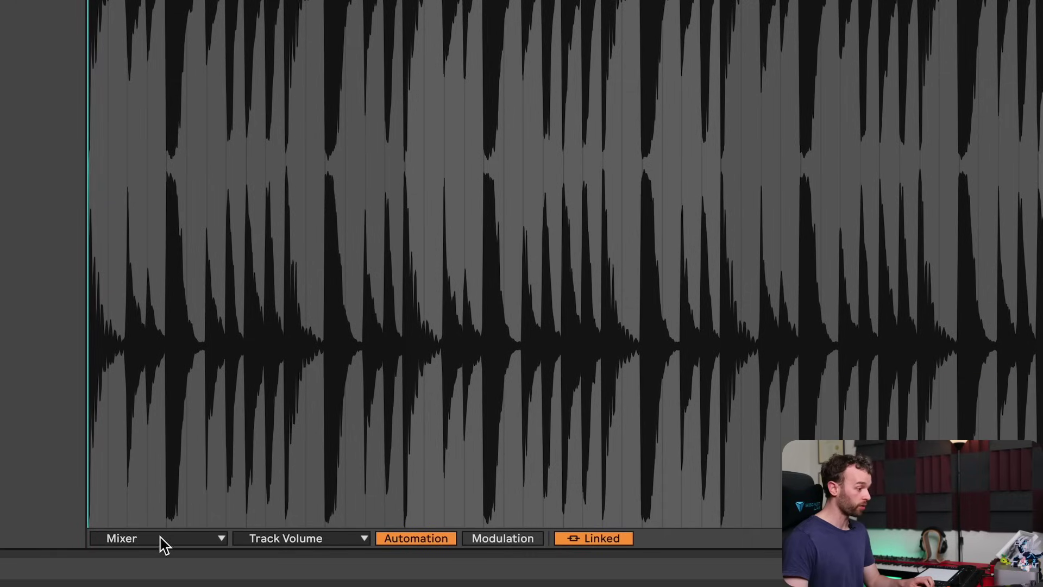
# Check which devices and parameters can be chosen for the Break 1 clip's envelopes.
pyautogui.click(163, 543)
pyautogui.click(250, 545)
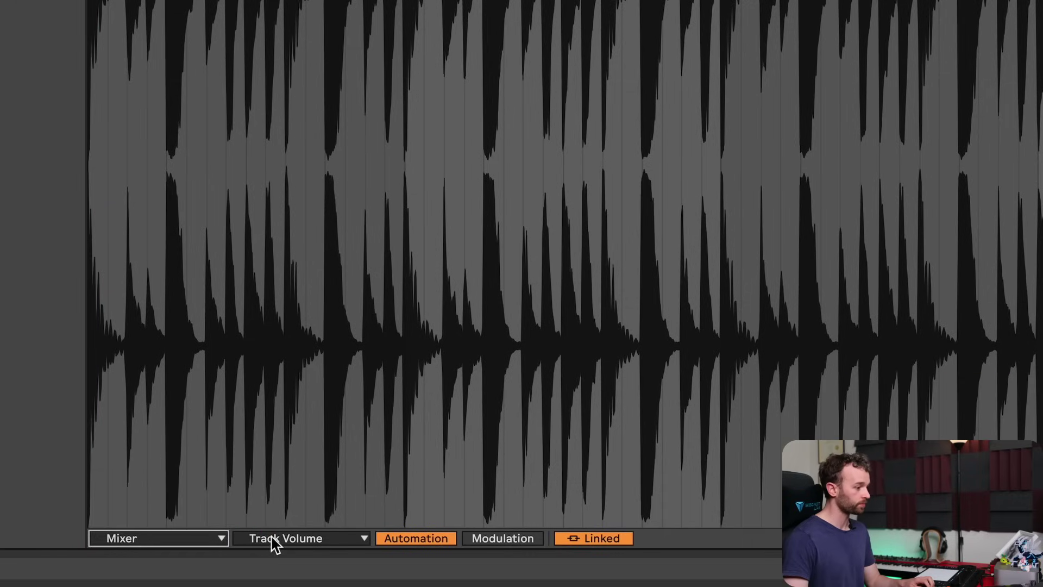
pyautogui.click(277, 545)
pyautogui.click(41, 337)
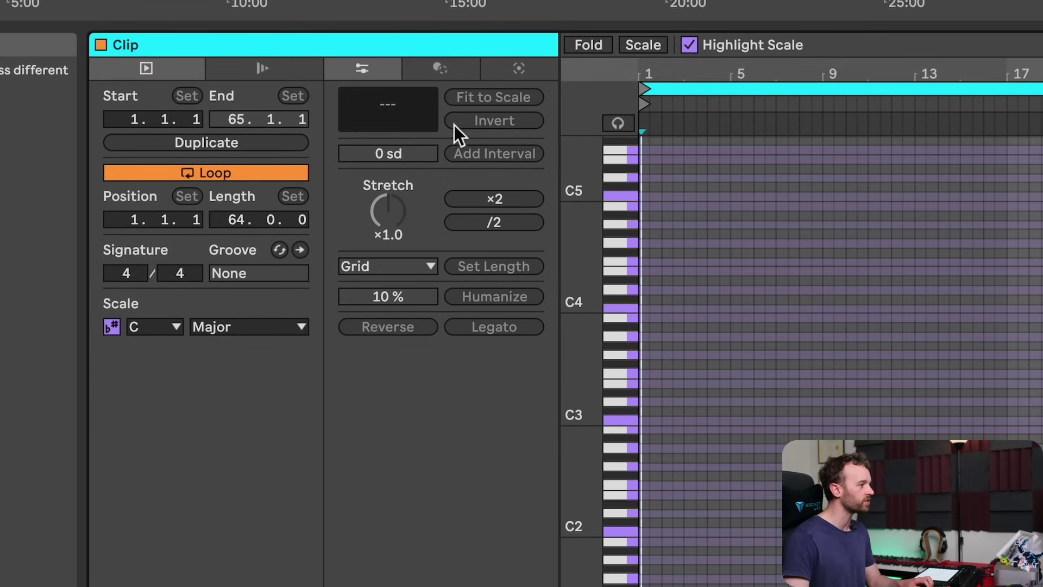
# Look through the MIDI clip's note transformation and generation tools and its clip property pages.
pyautogui.click(441, 69)
pyautogui.click(349, 65)
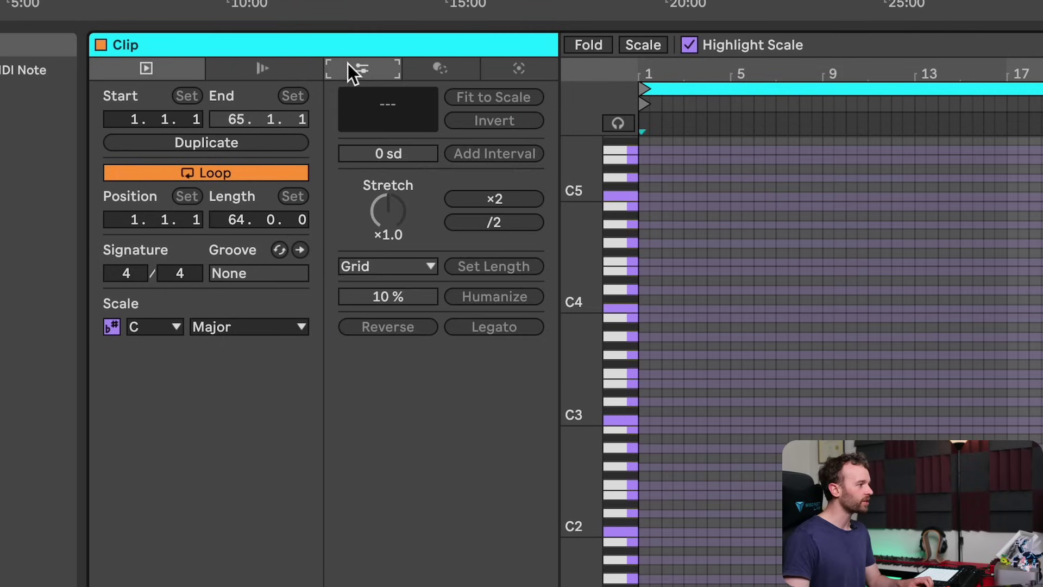
pyautogui.click(211, 67)
pyautogui.click(189, 66)
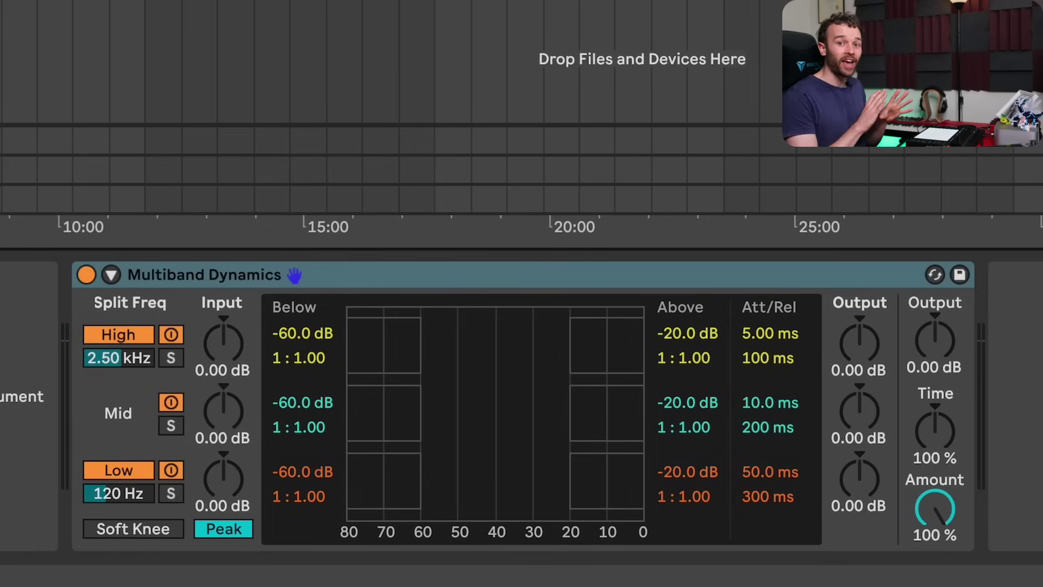
# Examine the Multiband Dynamics device's high-band thresholds, ratios, and attack and release settings.
pyautogui.click(853, 267)
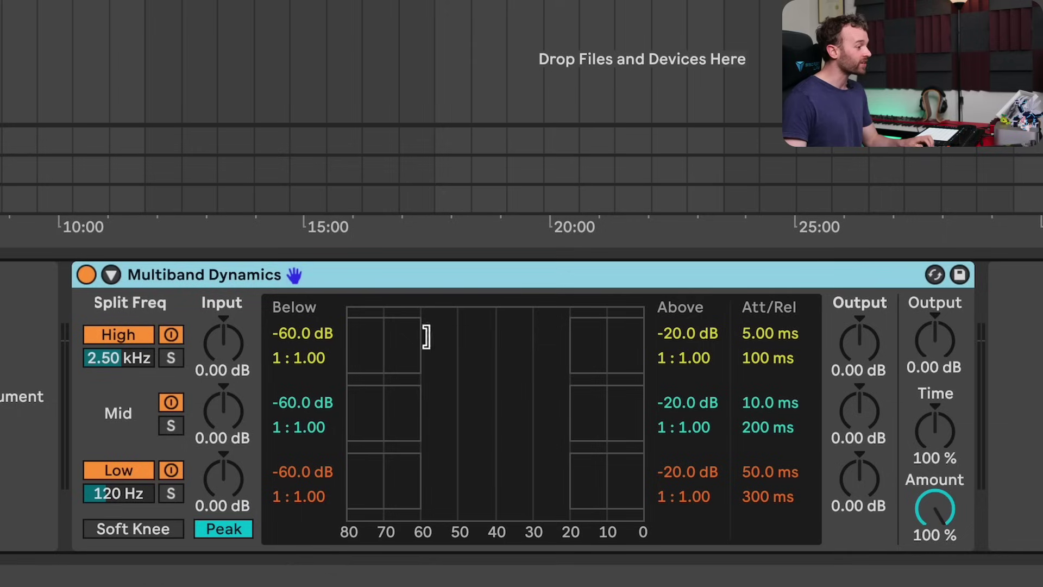
pyautogui.click(707, 341)
pyautogui.click(759, 355)
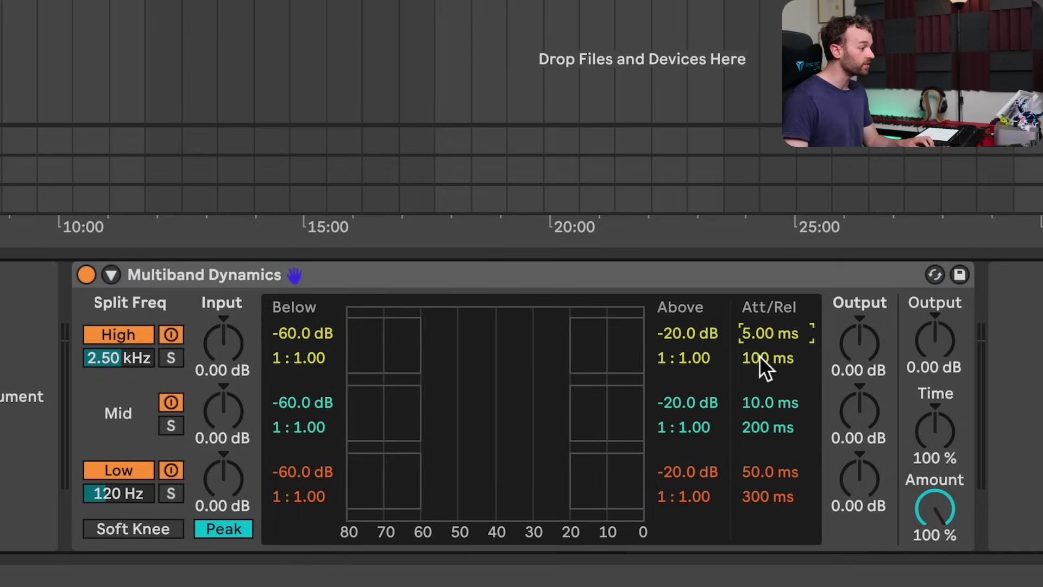
pyautogui.click(680, 358)
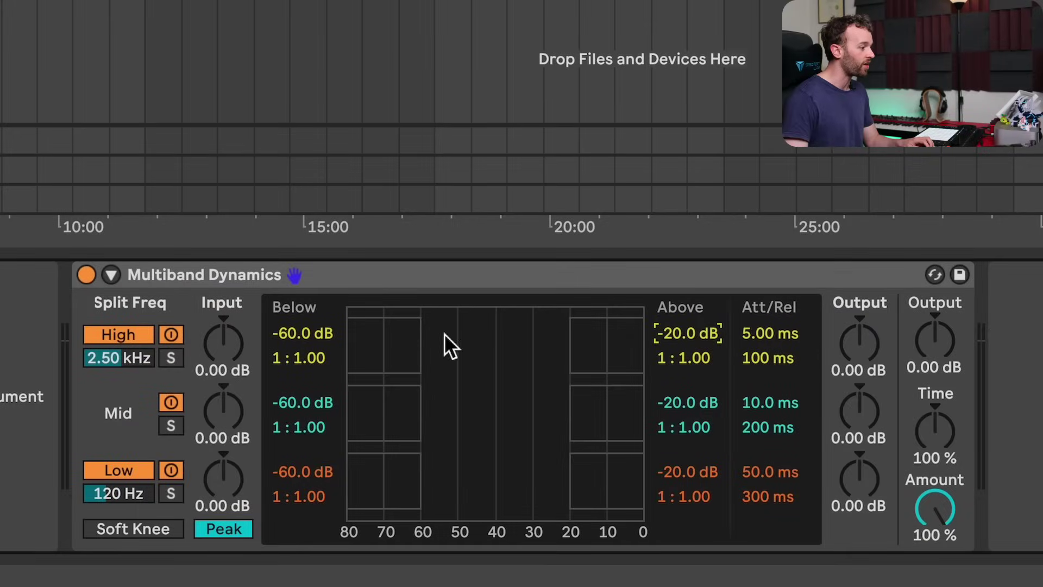
pyautogui.moveTo(667, 359); pyautogui.dragTo(689, 352)
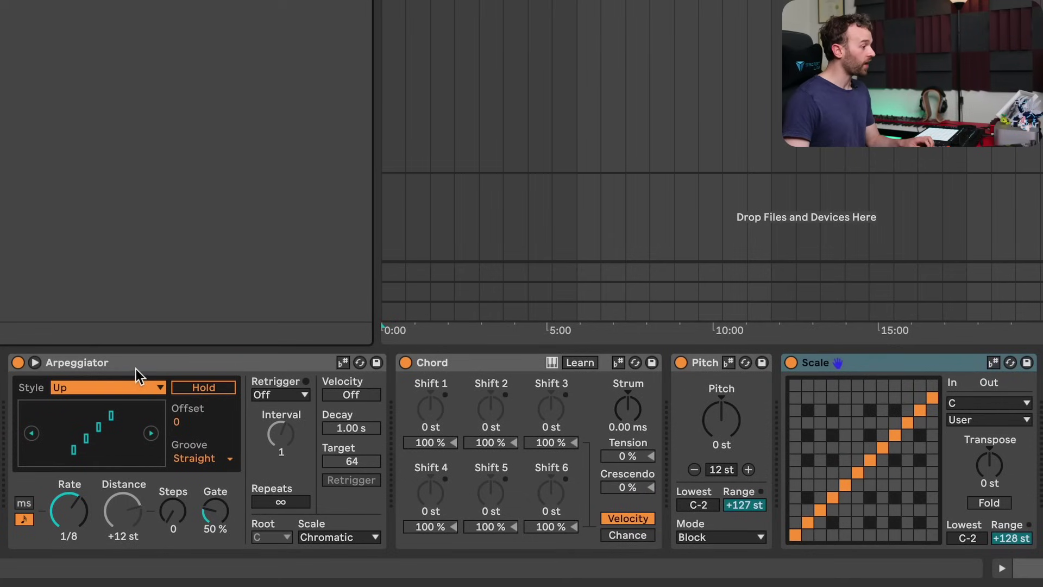
# Look over the Arpeggiator's controls and the Chord device's shift and strum controls.
pyautogui.click(118, 364)
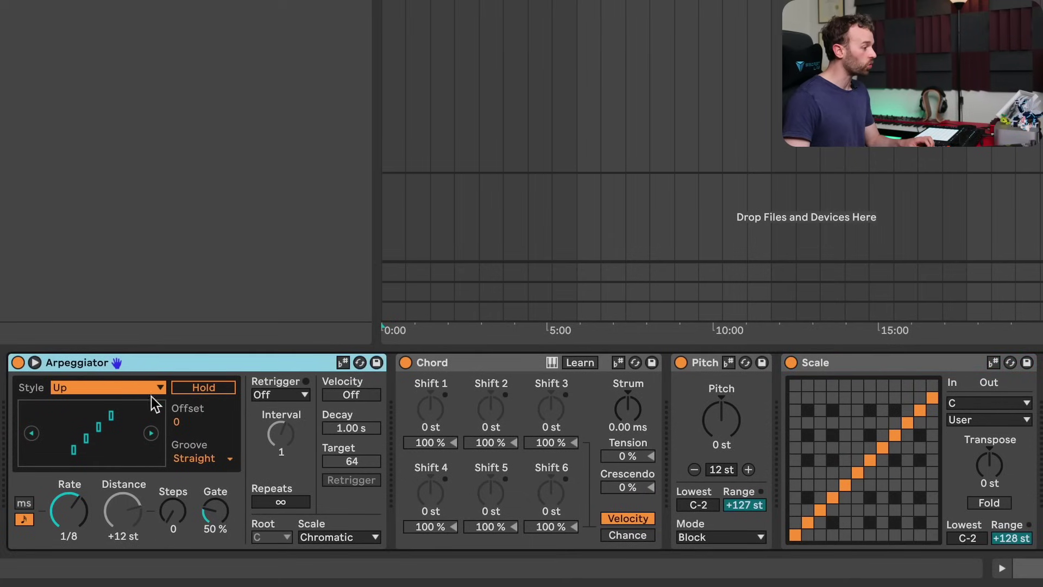
pyautogui.click(445, 364)
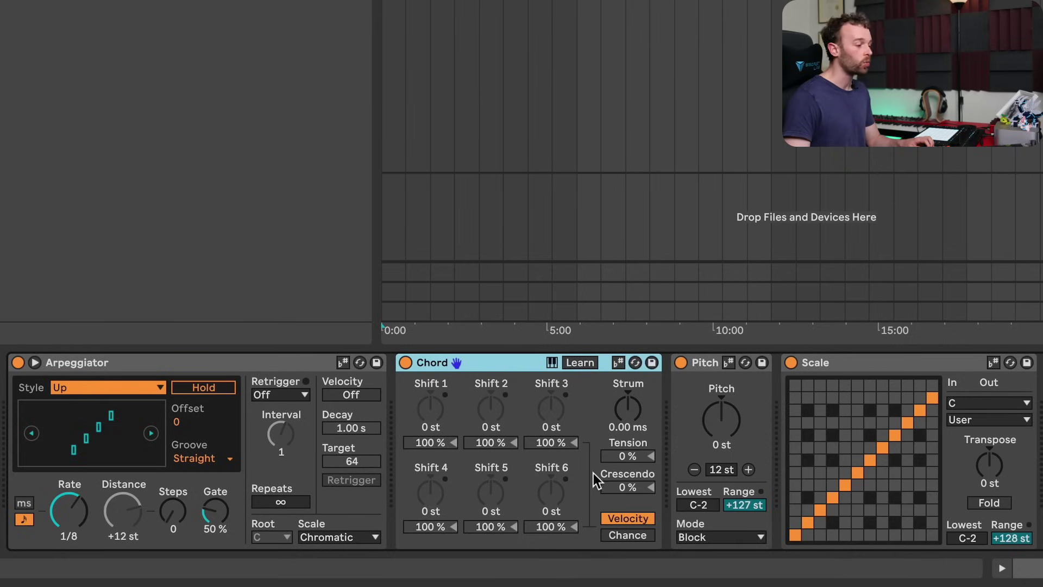
pyautogui.moveTo(628, 408); pyautogui.dragTo(628, 402)
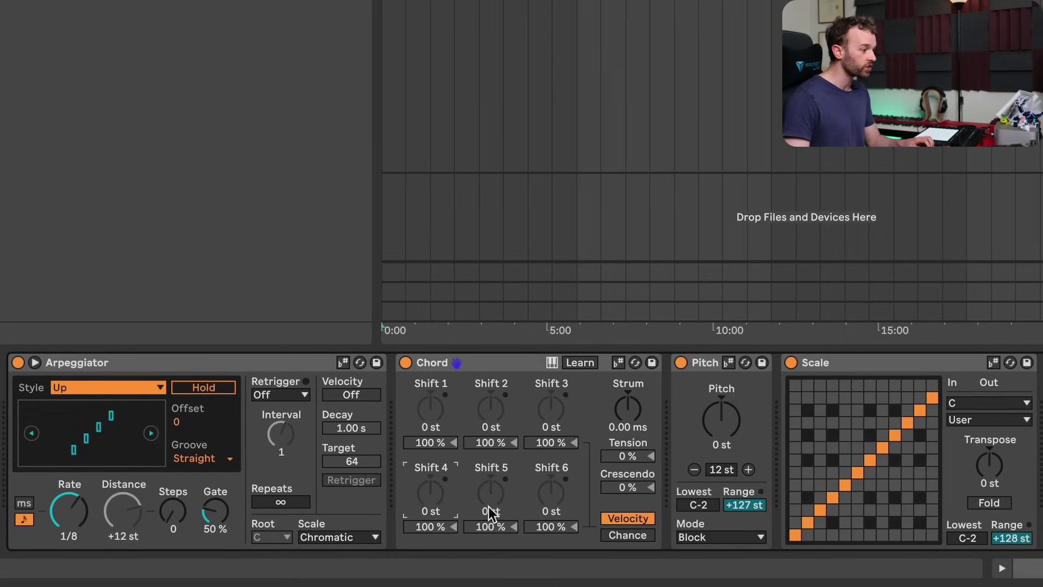
# Try the Pitch device at +26 st, reset it to 0 st, and check its mode options.
pyautogui.click(711, 364)
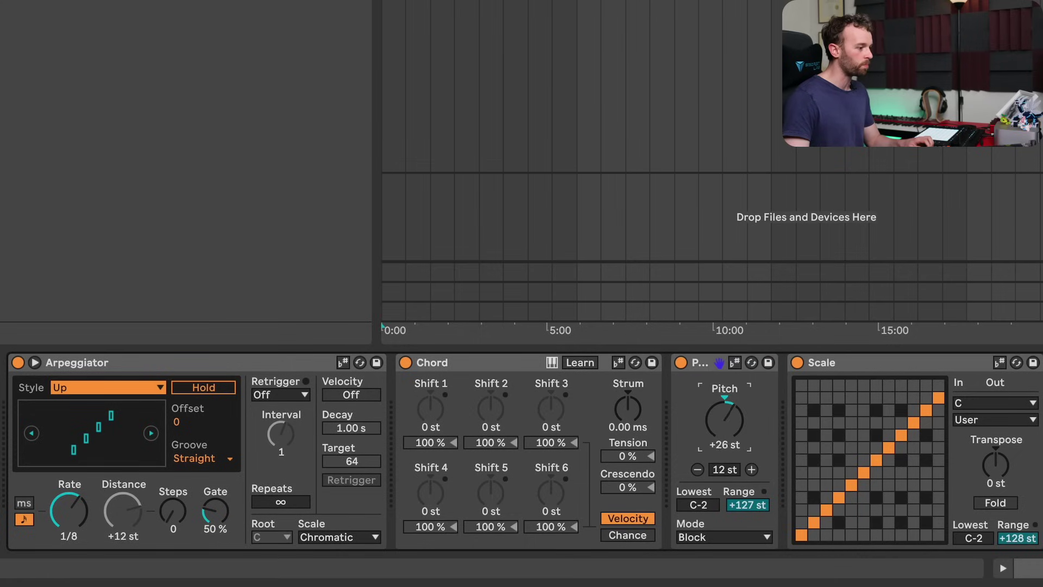
pyautogui.press('Delete')
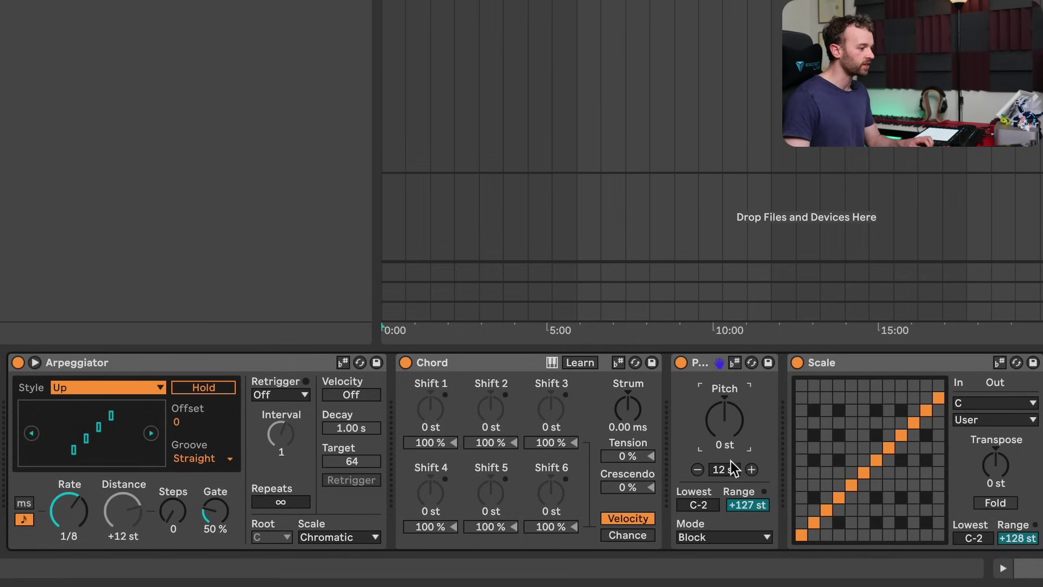
pyautogui.click(718, 538)
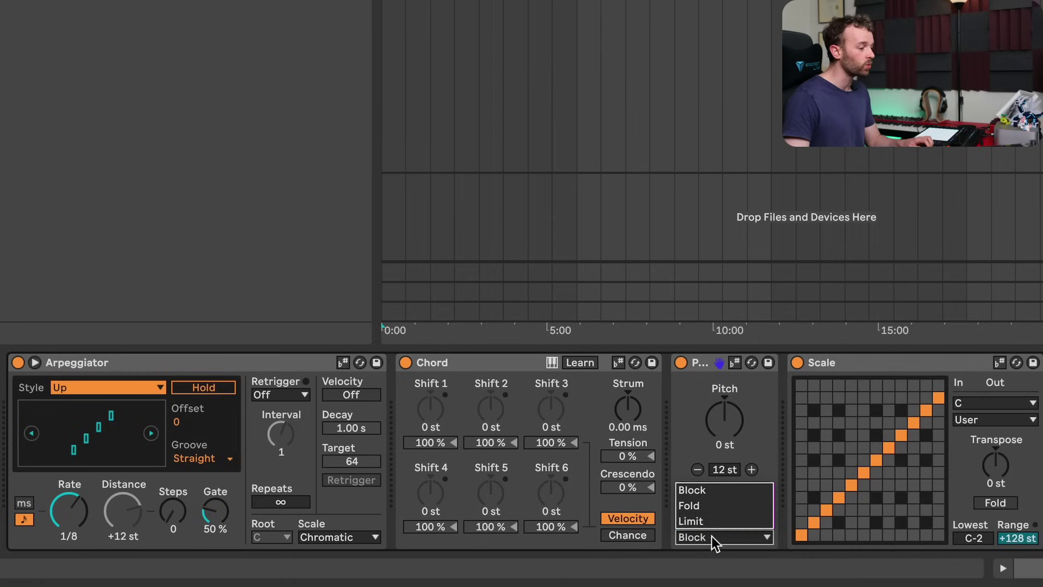
pyautogui.click(712, 537)
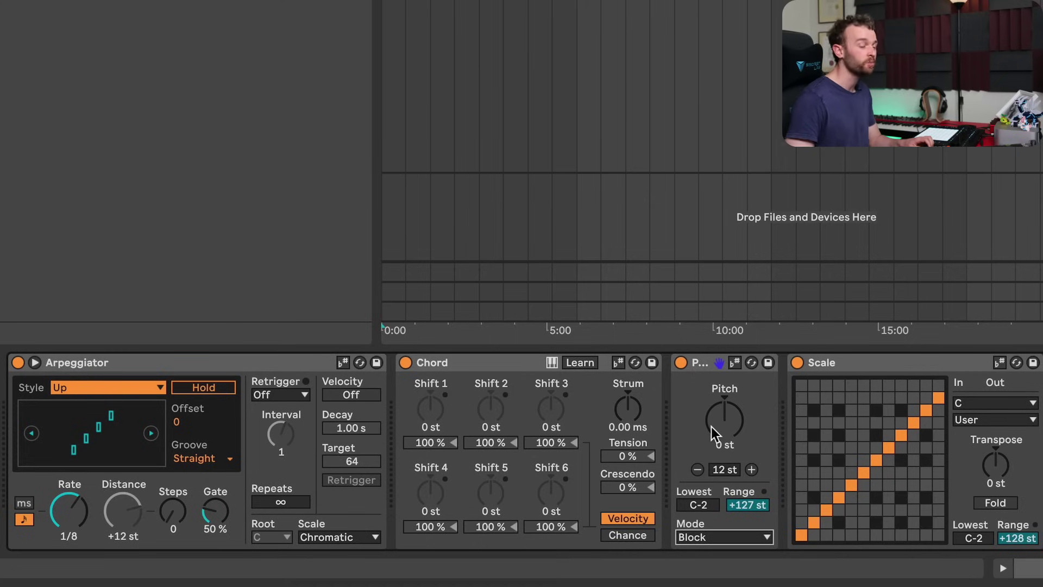
# Check the scales offered by the Scale device, leaving it on User.
pyautogui.click(856, 368)
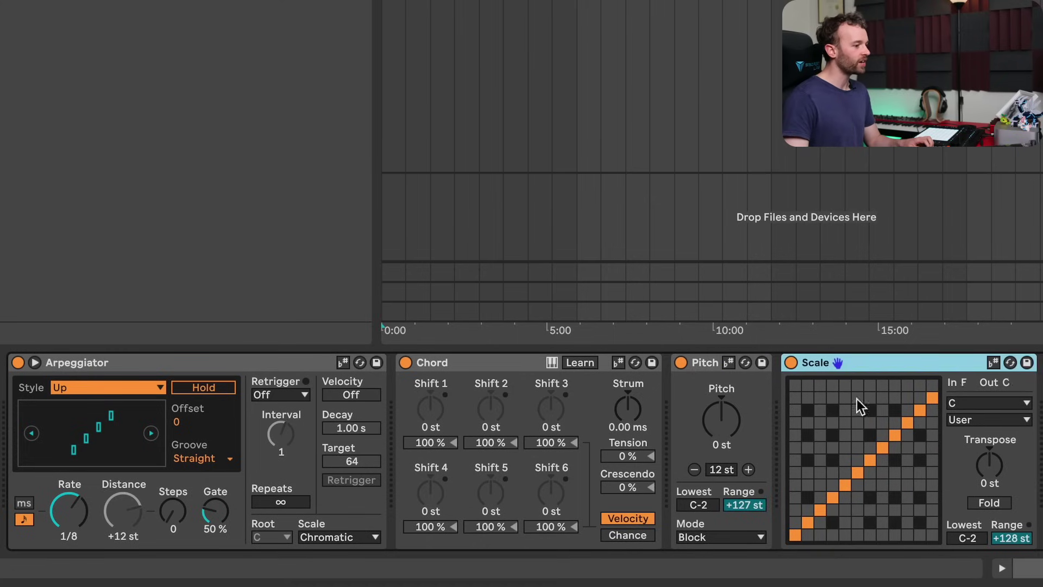
pyautogui.click(969, 420)
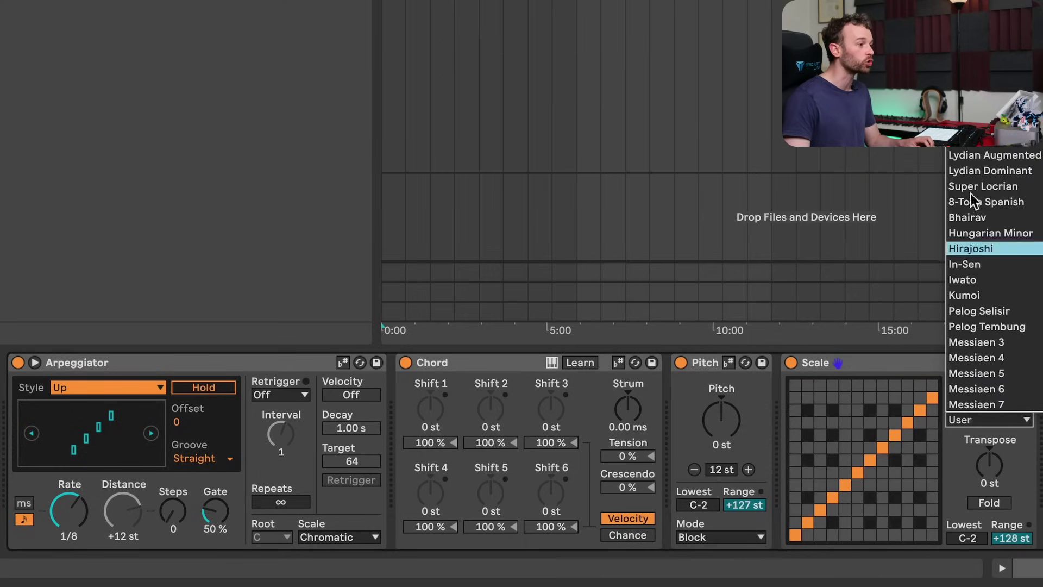
pyautogui.click(1019, 459)
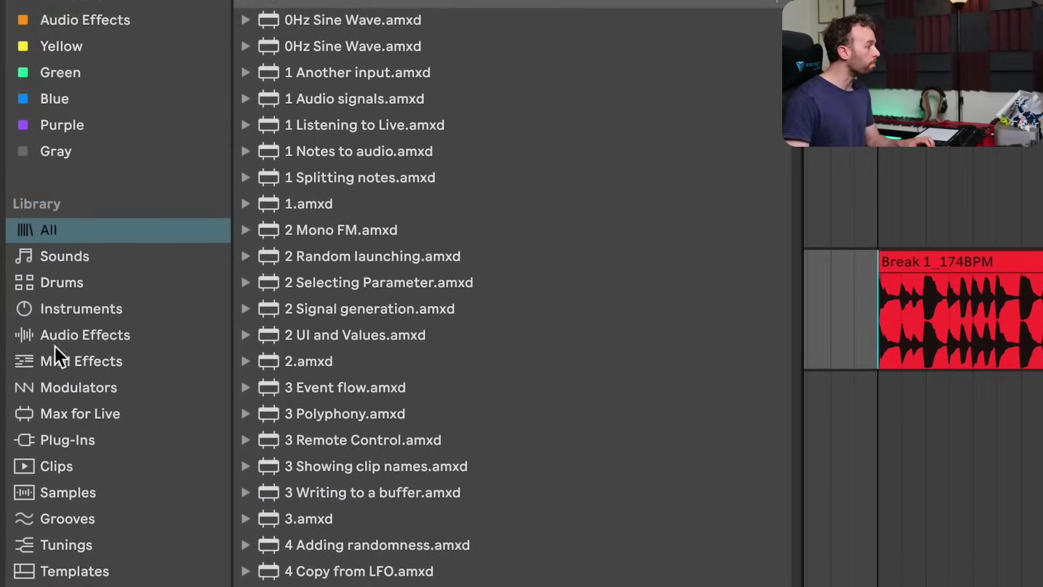
# Browse the library's Modulators from Envelope Follower through Shaper MIDI and return to LFO.
pyautogui.click(78, 388)
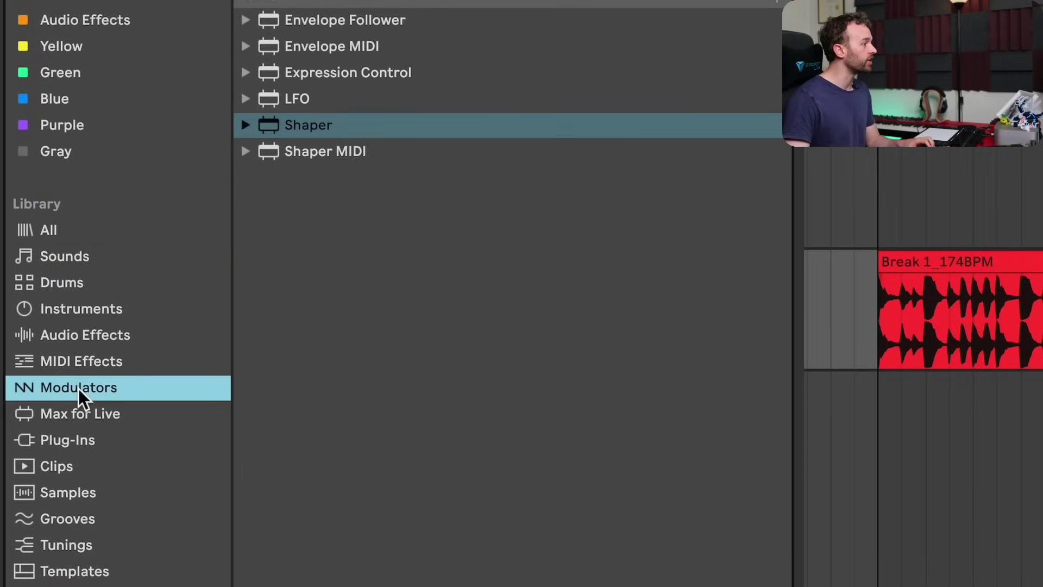
pyautogui.click(392, 21)
pyautogui.click(374, 48)
pyautogui.click(383, 74)
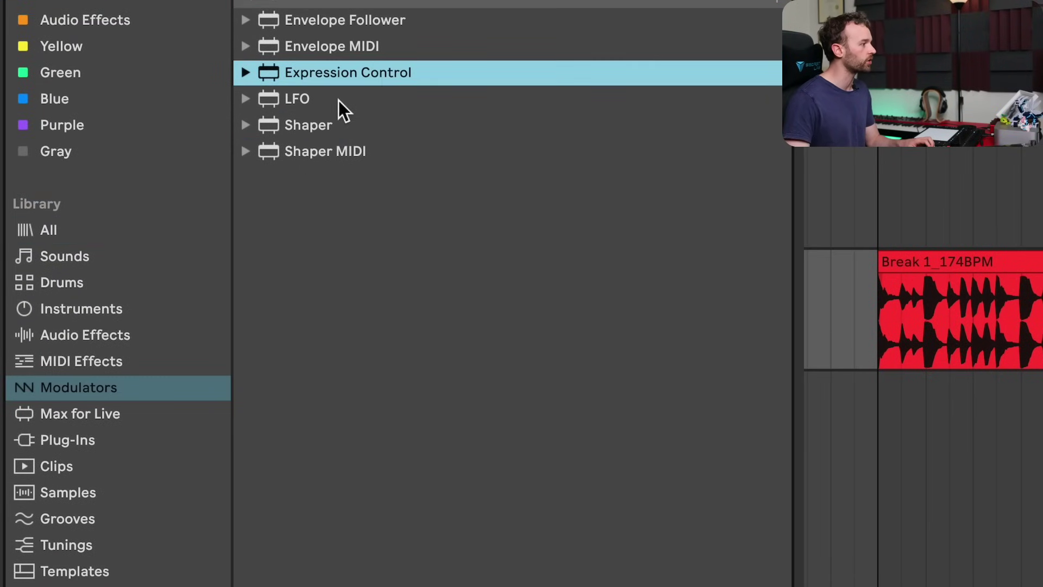
pyautogui.click(338, 100)
pyautogui.click(340, 127)
pyautogui.click(342, 150)
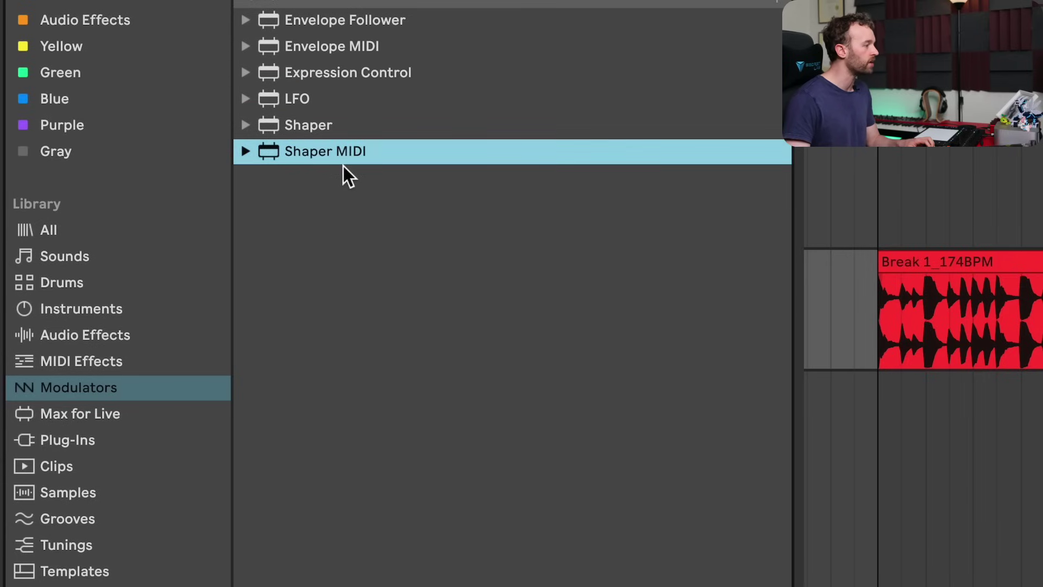
pyautogui.click(341, 100)
# Play the Break 1 clip while sweeping the Auto Filter frequency down to about 362 Hz and back to 19.9 kHz.
pyautogui.click(1032, 264)
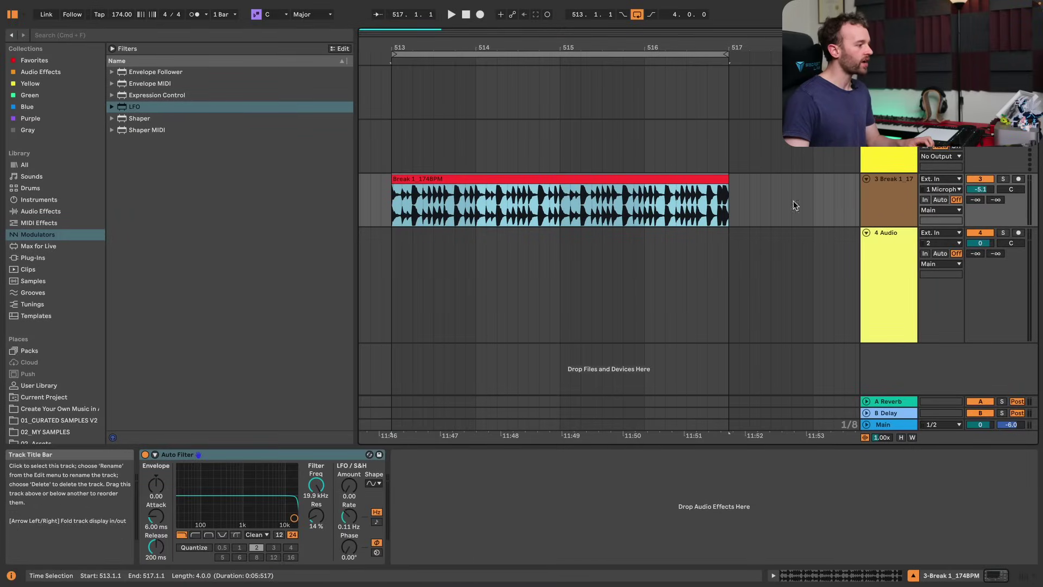
pyautogui.click(672, 293)
pyautogui.click(629, 186)
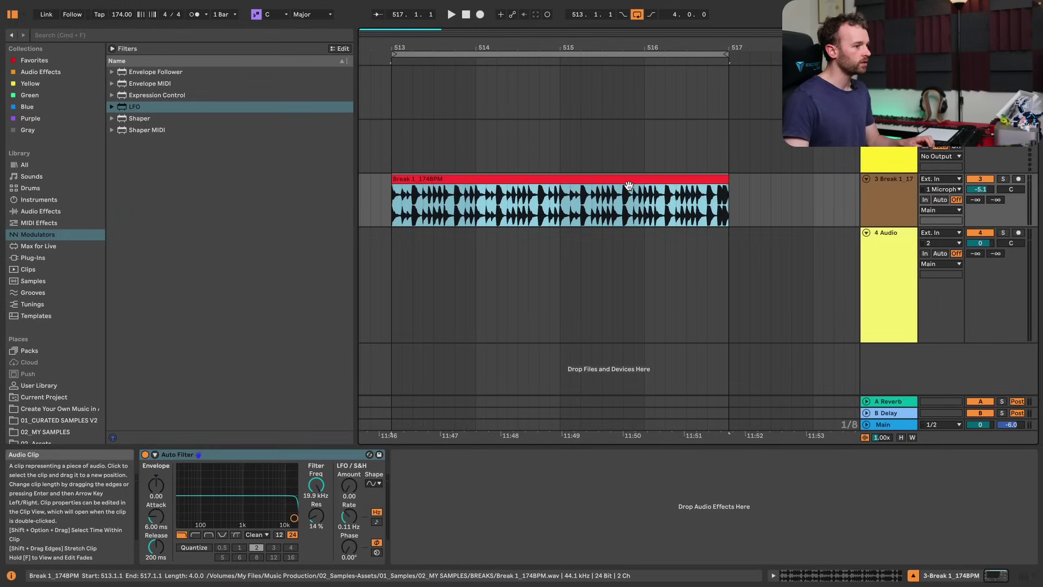
pyautogui.press('space')
pyautogui.moveTo(316, 485); pyautogui.dragTo(316, 537)
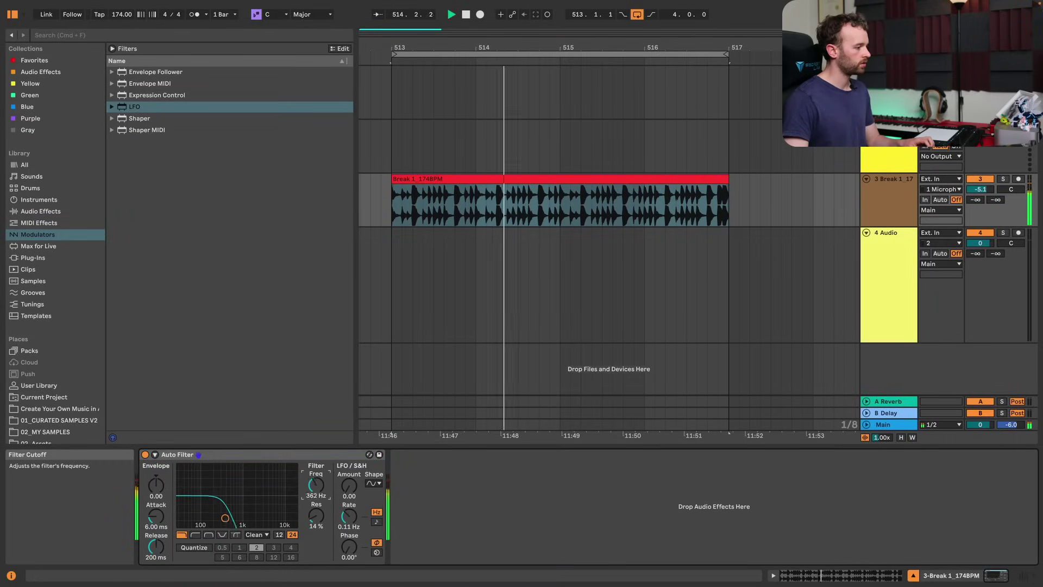
pyautogui.moveTo(317, 485); pyautogui.dragTo(317, 432)
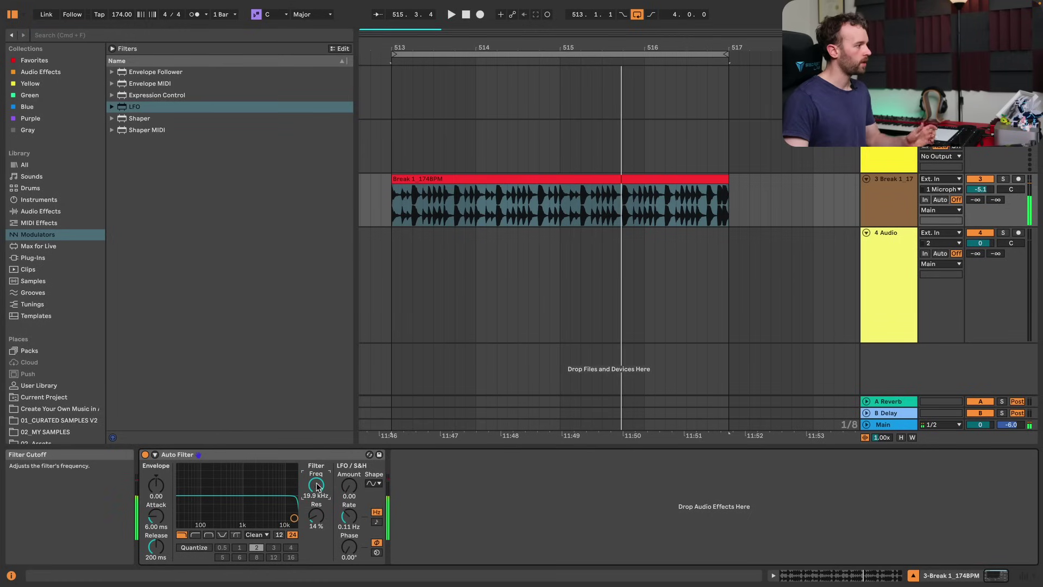
# Add an LFO modulator after Auto Filter and map it to the filter frequency in Remote mode.
pyautogui.doubleClick(181, 107)
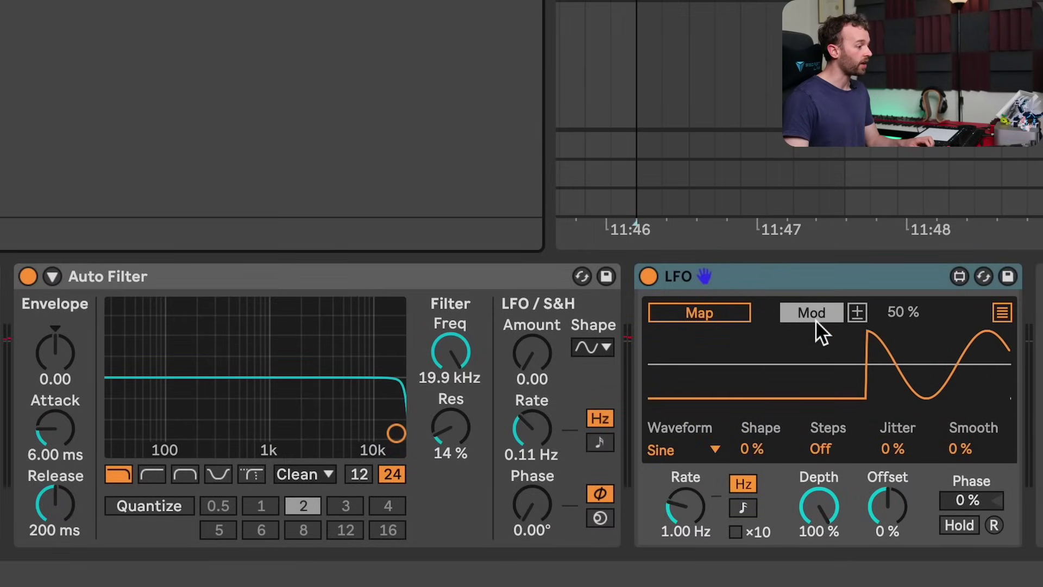
pyautogui.click(731, 313)
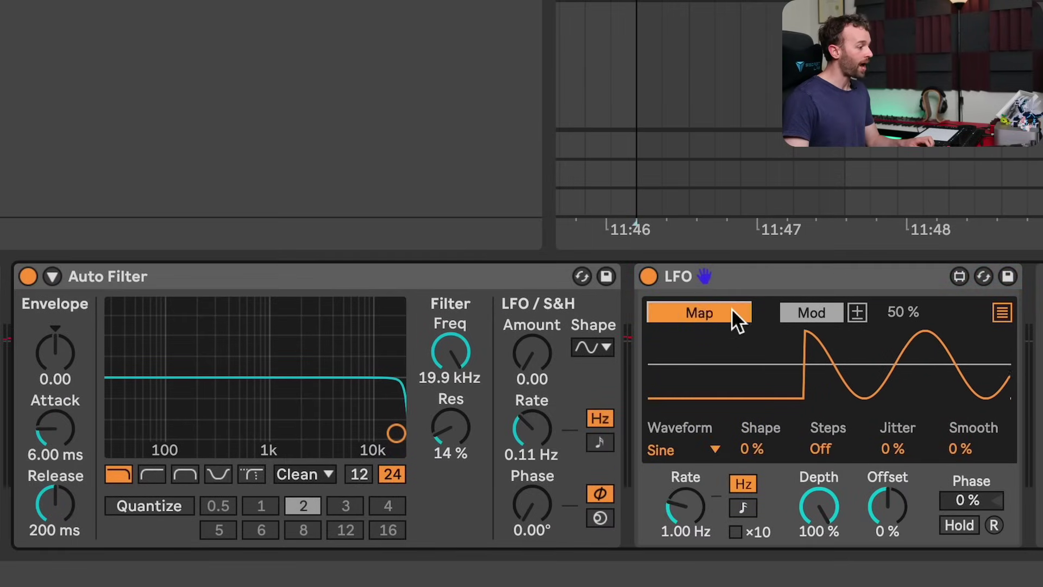
pyautogui.click(451, 348)
pyautogui.click(797, 308)
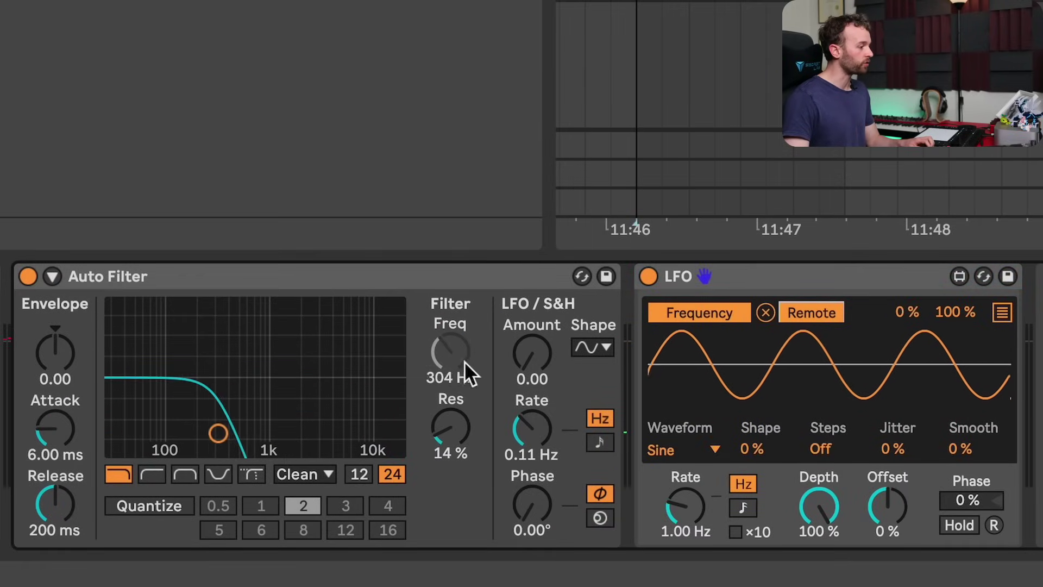
pyautogui.click(446, 358)
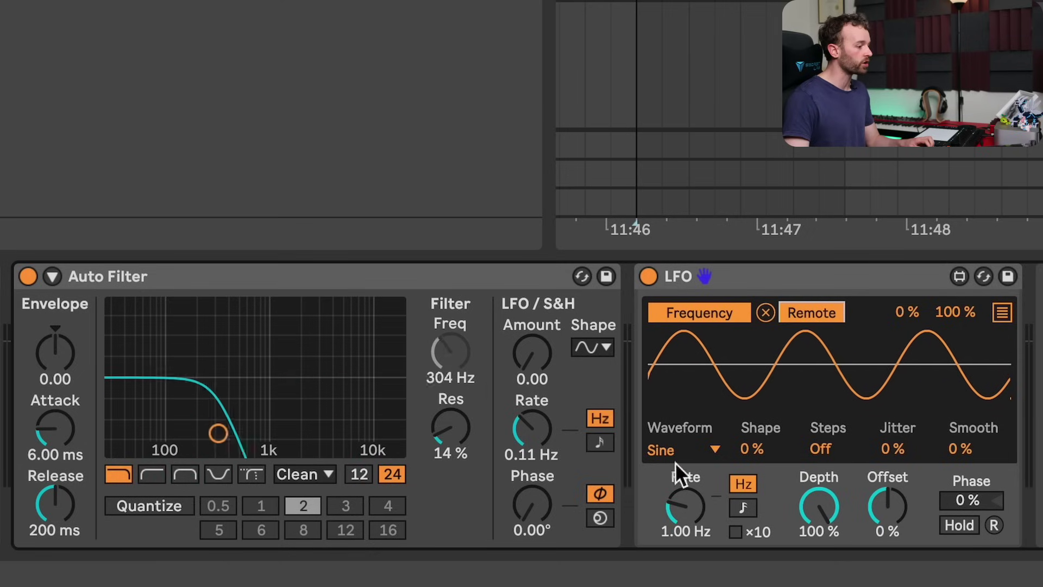
# Adjust the LFO during playback to a rate of about 4.06 Hz, depth of 54.3 % and offset of -10 %.
pyautogui.moveTo(679, 481); pyautogui.dragTo(679, 509)
pyautogui.moveTo(820, 510); pyautogui.dragTo(820, 534)
pyautogui.moveTo(898, 524); pyautogui.dragTo(899, 508)
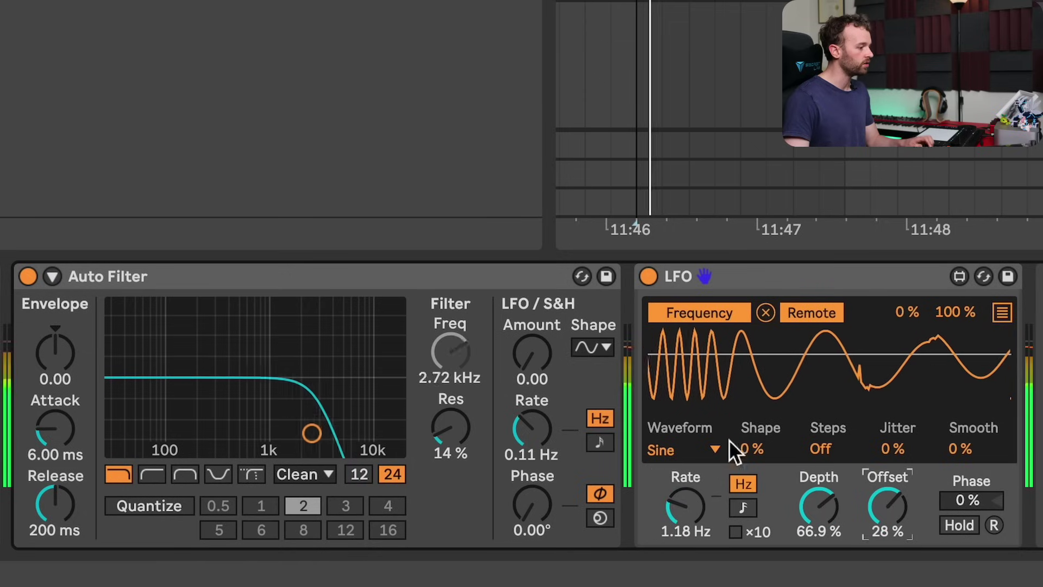
pyautogui.moveTo(685, 519); pyautogui.dragTo(684, 478)
pyautogui.moveTo(684, 520); pyautogui.dragTo(684, 537)
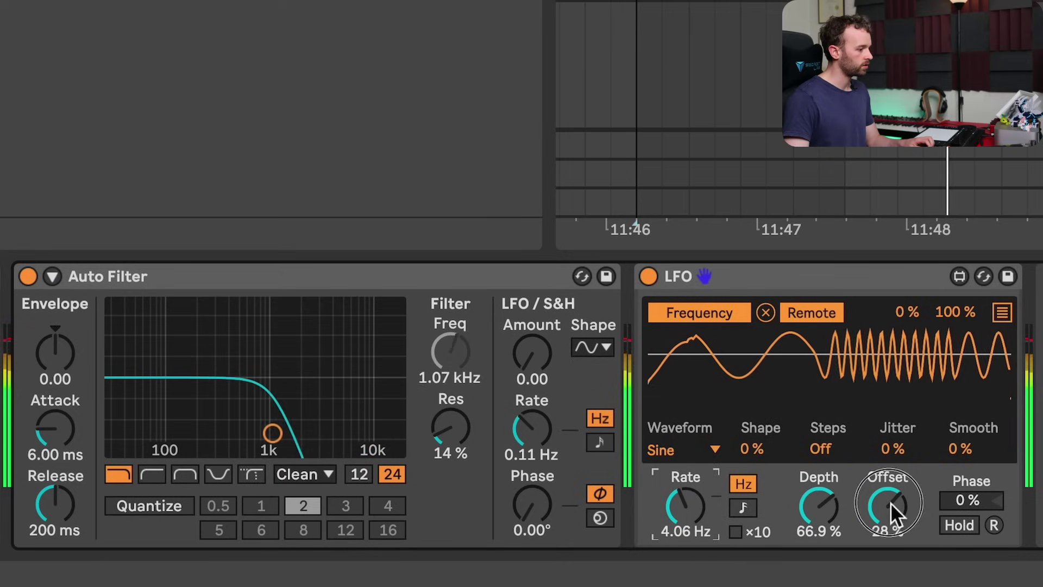
pyautogui.moveTo(891, 503); pyautogui.dragTo(891, 524)
pyautogui.moveTo(818, 505); pyautogui.dragTo(819, 519)
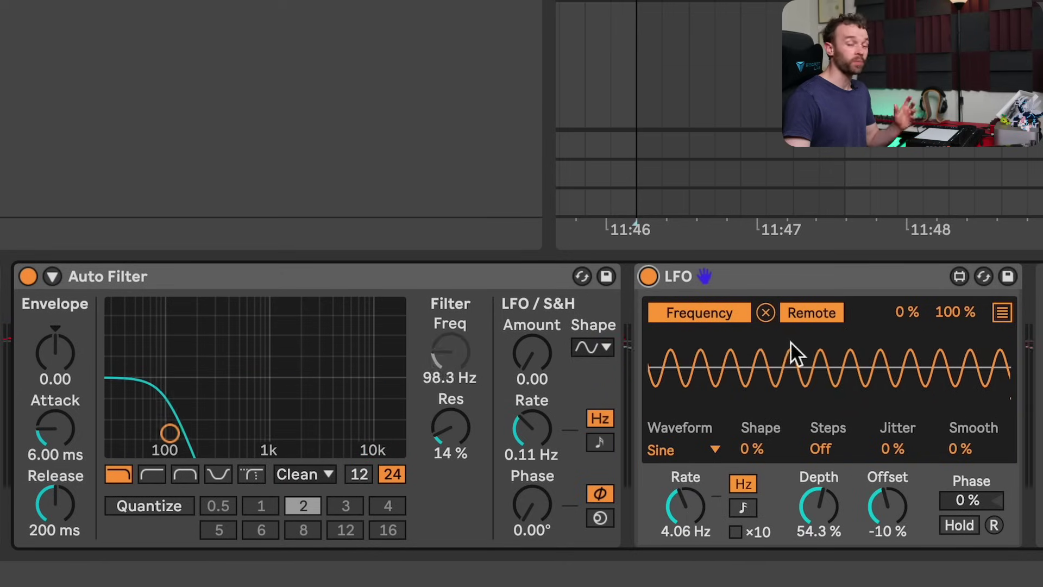
# Switch the LFO's frequency mapping to Mod and lower the Auto Filter frequency to about 497 Hz.
pyautogui.click(831, 308)
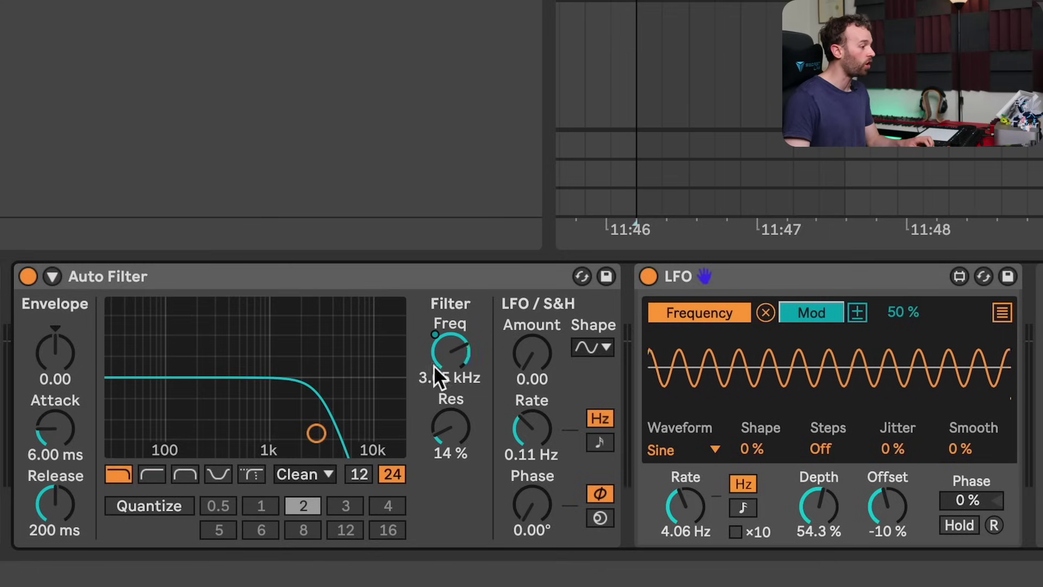
pyautogui.moveTo(449, 352); pyautogui.dragTo(449, 364)
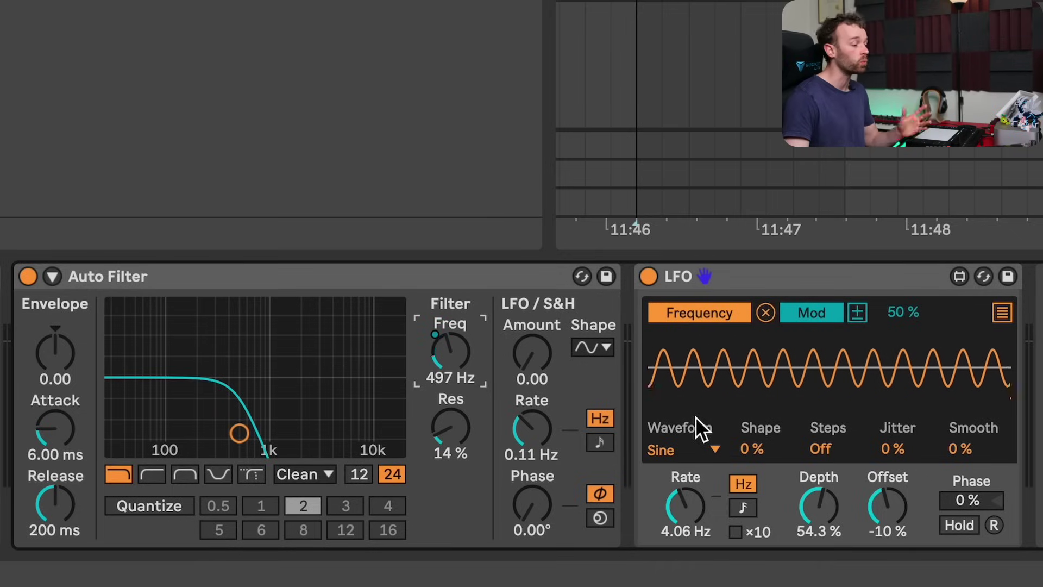
# Set the LFO to a rate of about 1.94 Hz and 50.4 % depth, and raise the filter frequency to about 1.22 kHz.
pyautogui.moveTo(683, 506); pyautogui.dragTo(687, 540)
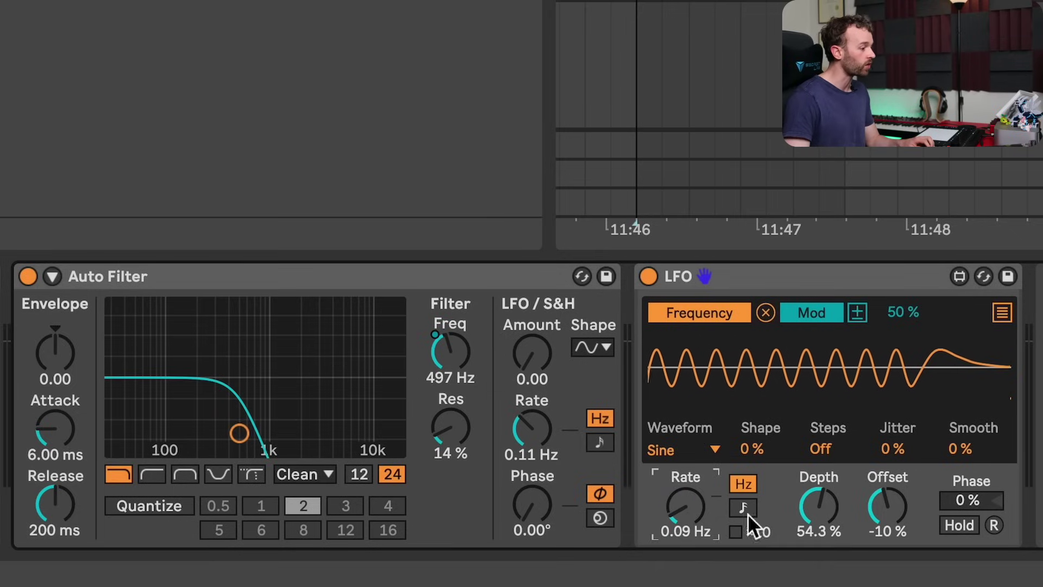
pyautogui.moveTo(836, 520); pyautogui.dragTo(824, 514)
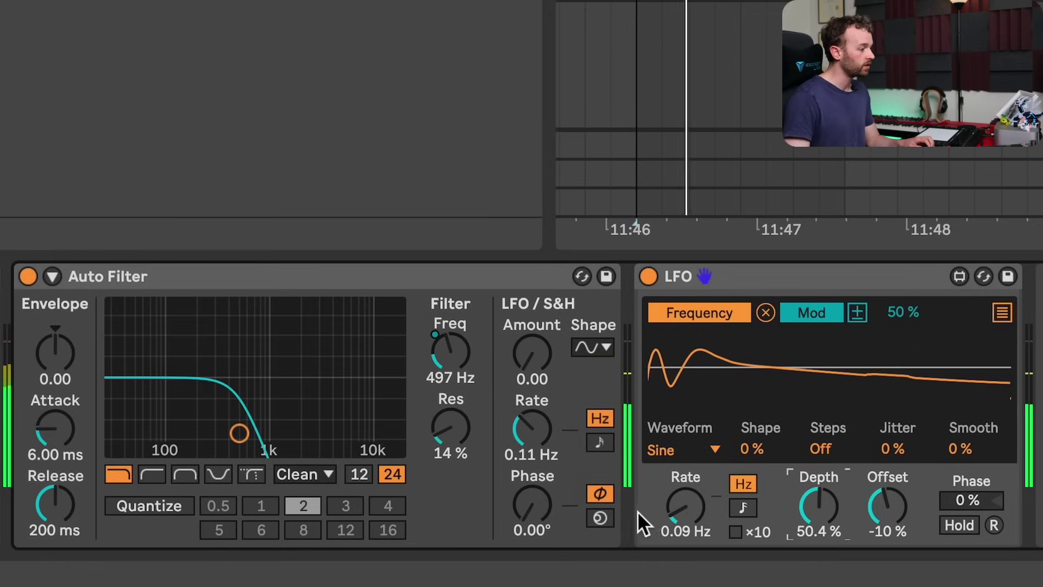
pyautogui.moveTo(686, 507); pyautogui.dragTo(675, 482)
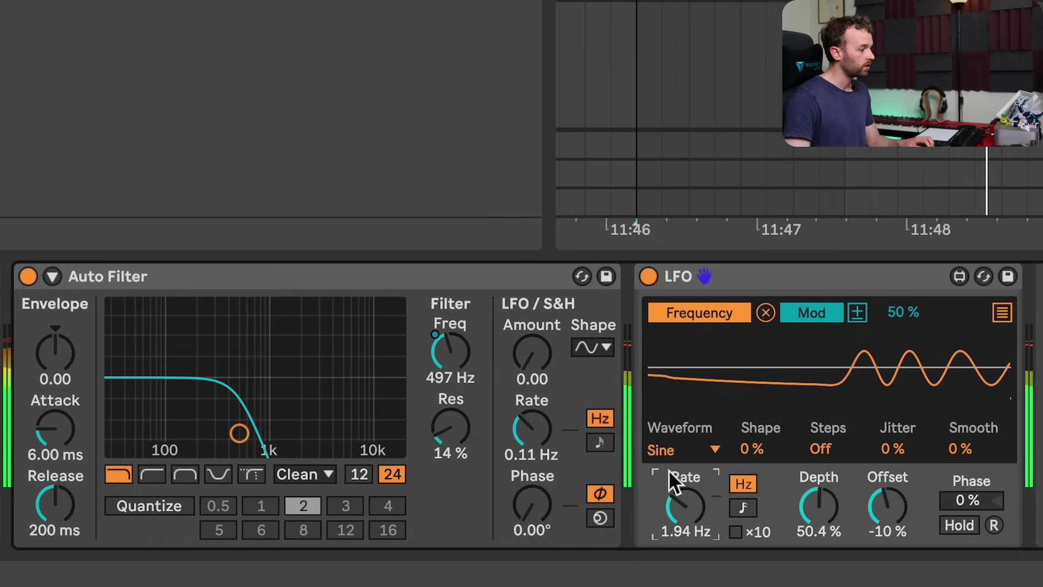
pyautogui.click(438, 373)
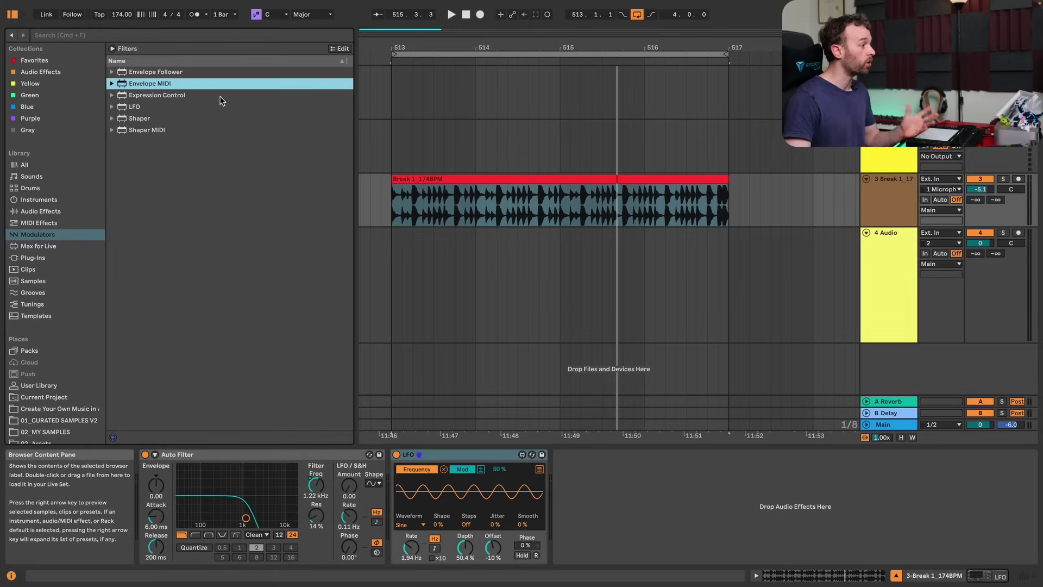
# Look through the available modulators, from Envelope Follower and Envelope MIDI to Expression Control, Shaper and Shaper MIDI.
pyautogui.click(203, 73)
pyautogui.click(199, 86)
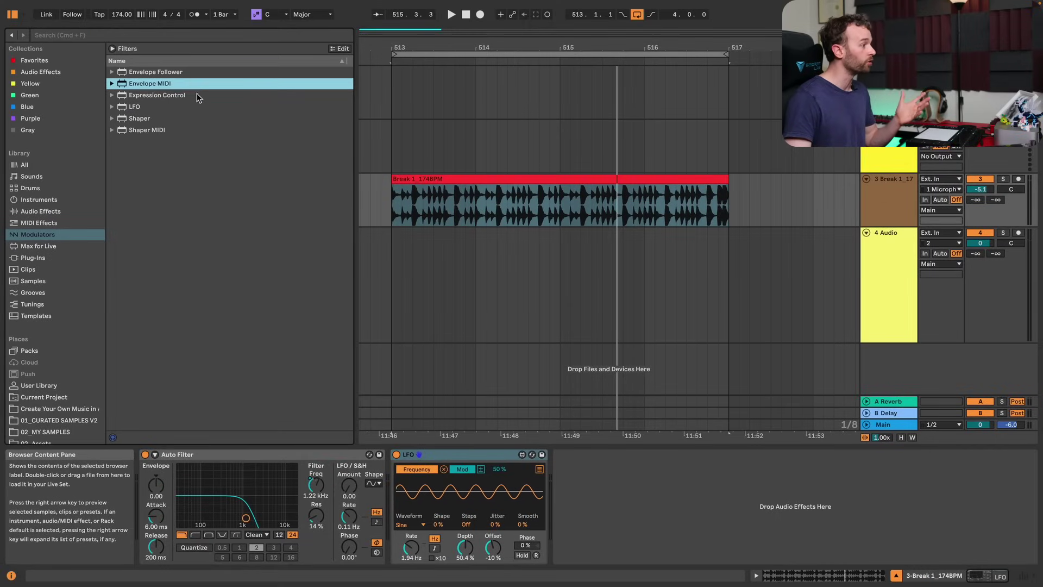
pyautogui.click(172, 96)
pyautogui.click(163, 118)
pyautogui.click(156, 130)
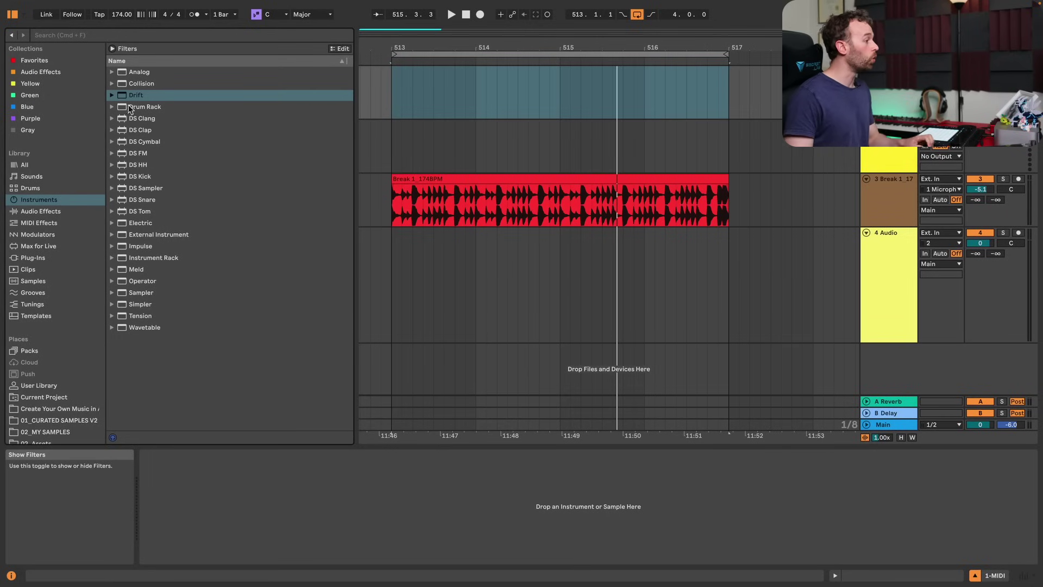
# Load the Meld instrument onto the empty MIDI track and switch off its engine B.
pyautogui.moveTo(136, 270); pyautogui.dragTo(245, 478)
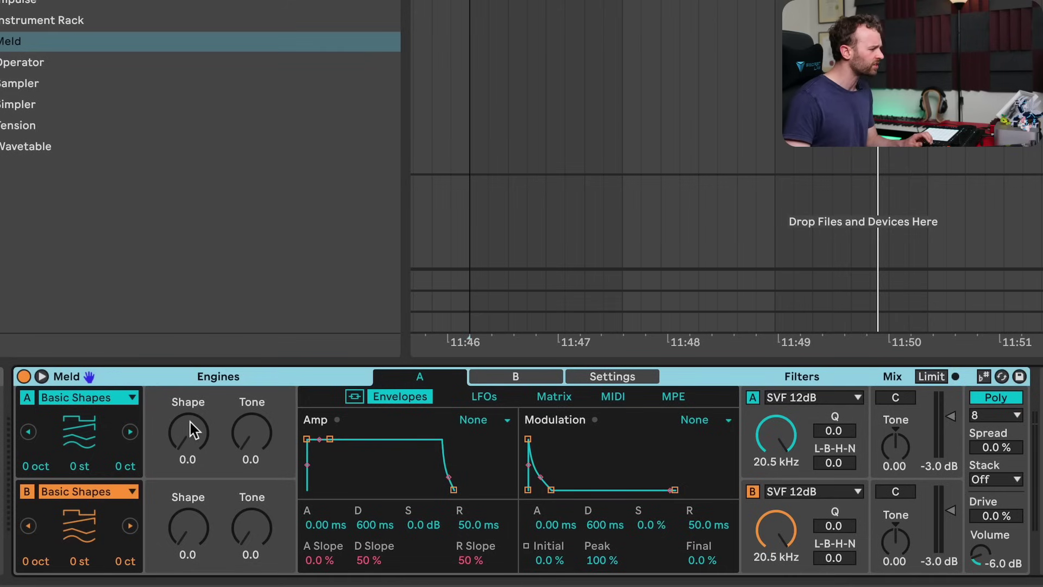
pyautogui.click(179, 438)
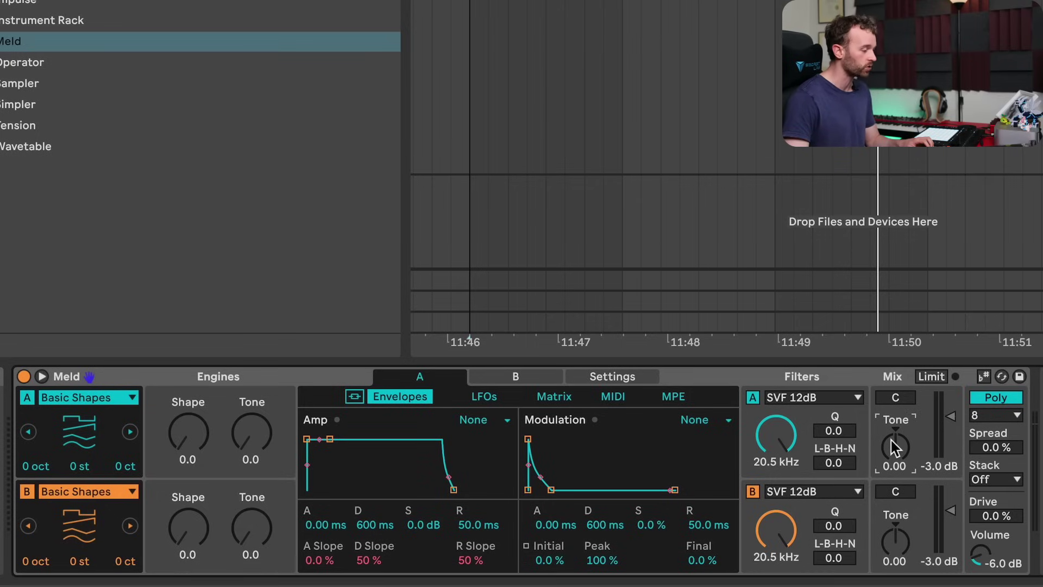
pyautogui.click(196, 530)
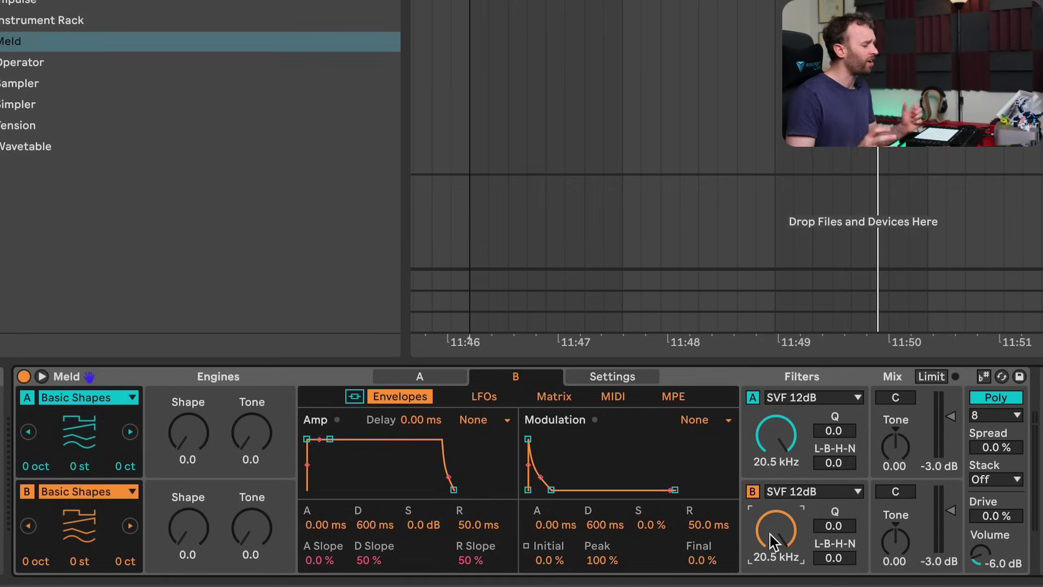
pyautogui.click(28, 491)
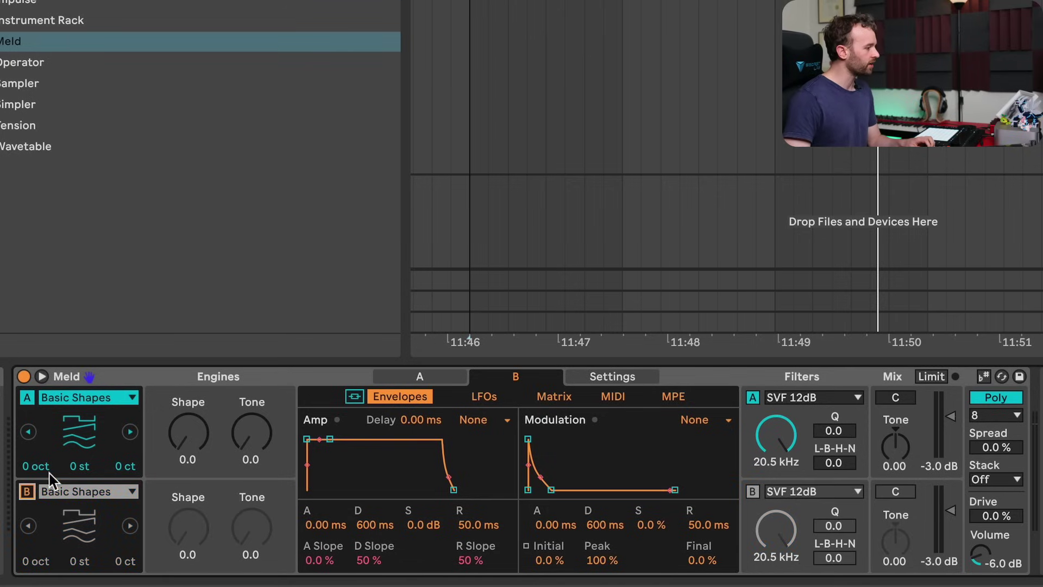
# Keep Meld's engine A on Basic Shapes and raise Shape to about 34.9 and Tone to about 51.6.
pyautogui.click(92, 402)
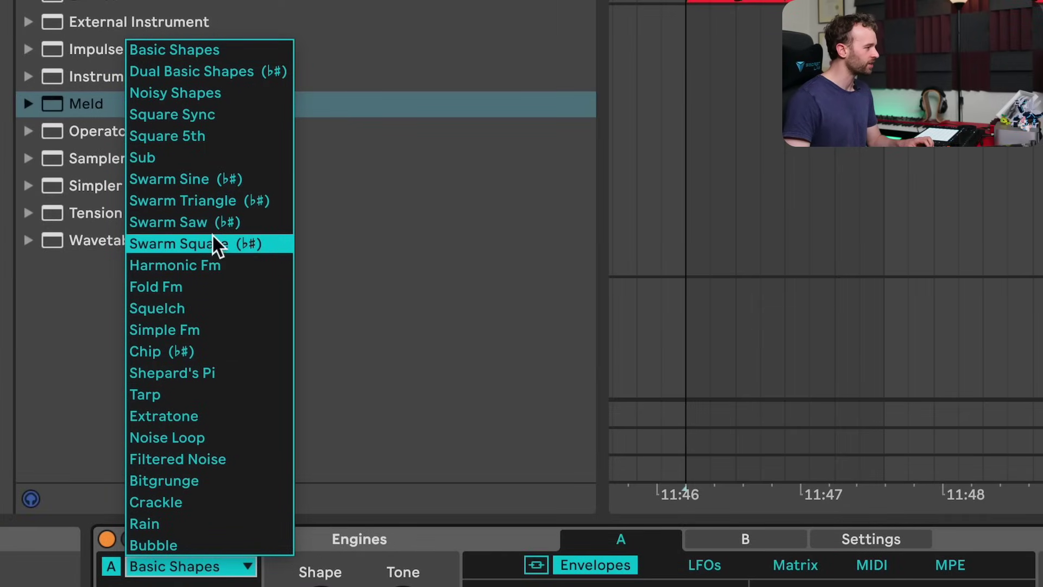
pyautogui.click(220, 50)
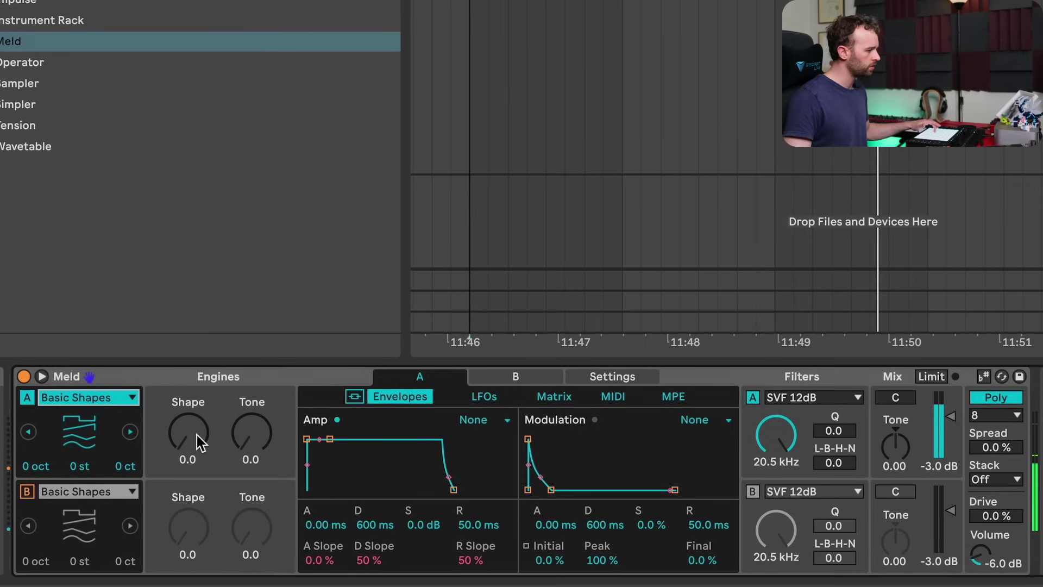
pyautogui.moveTo(200, 440); pyautogui.dragTo(201, 405)
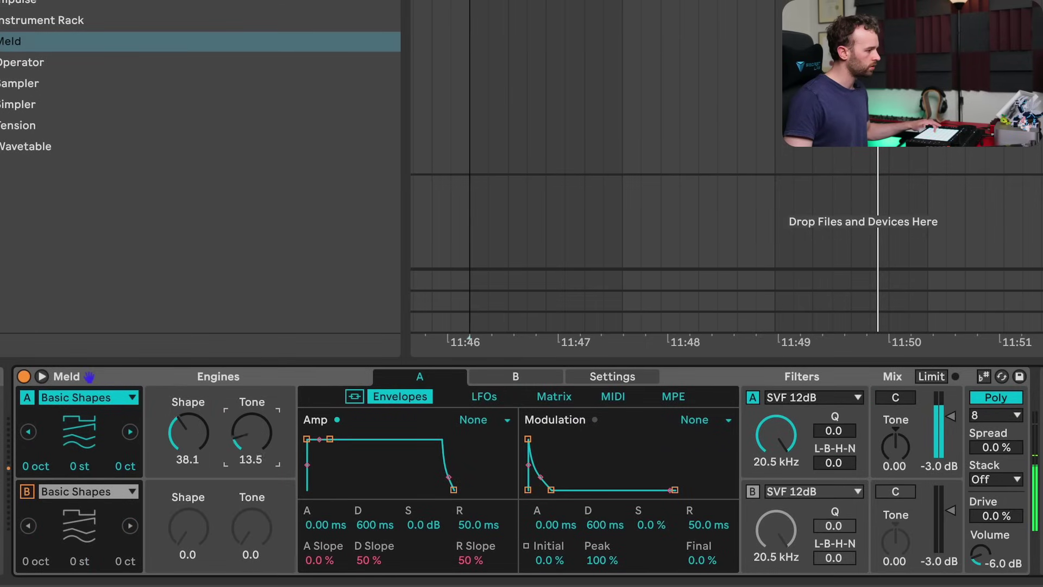
# Switch Meld's engine A to Tarp and vary its knobs, ending at about 77.8 Decay and 71.4 Tone.
pyautogui.click(126, 397)
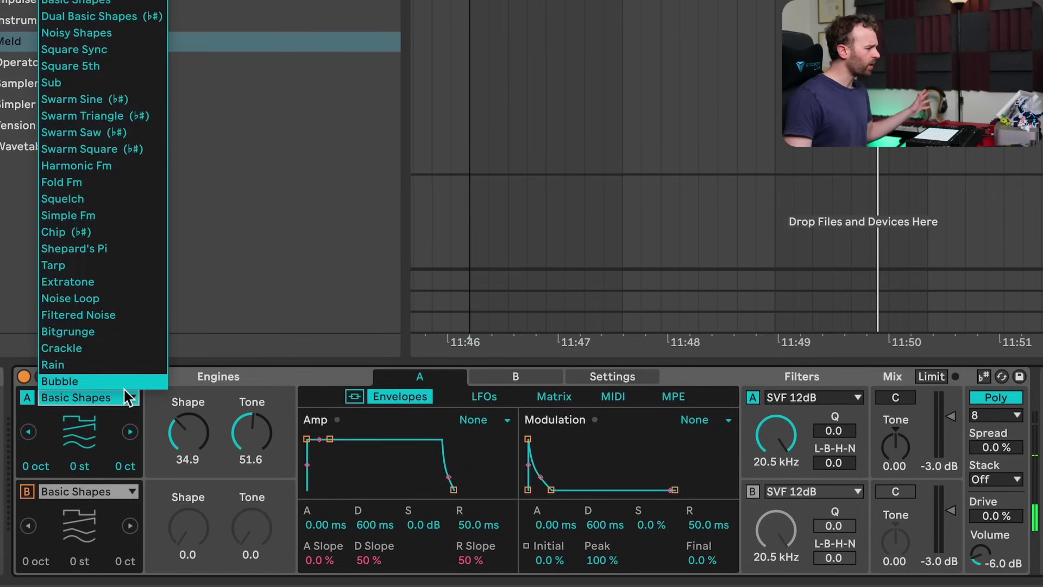
pyautogui.click(112, 266)
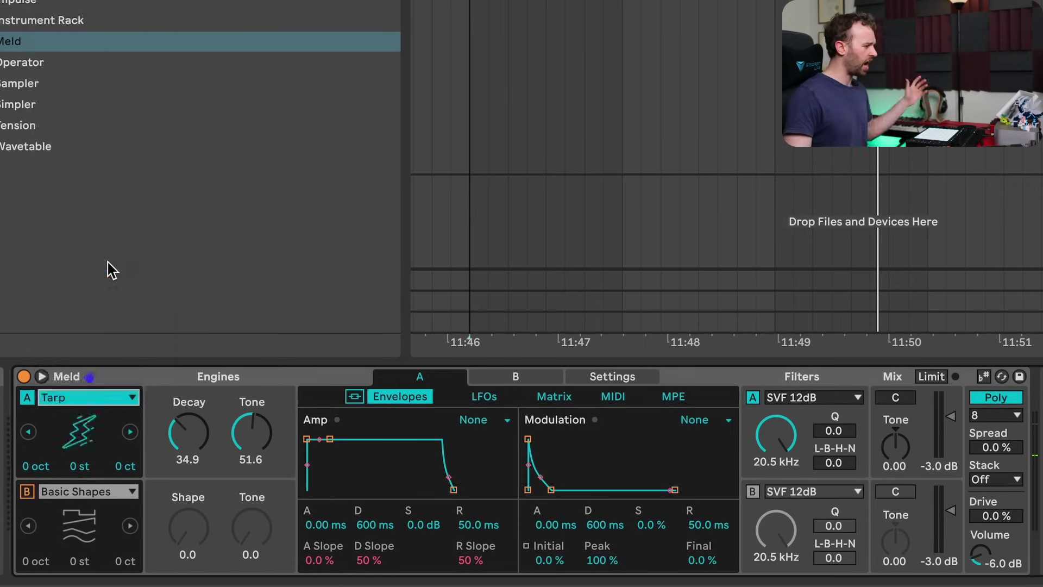
pyautogui.moveTo(205, 442); pyautogui.dragTo(205, 408)
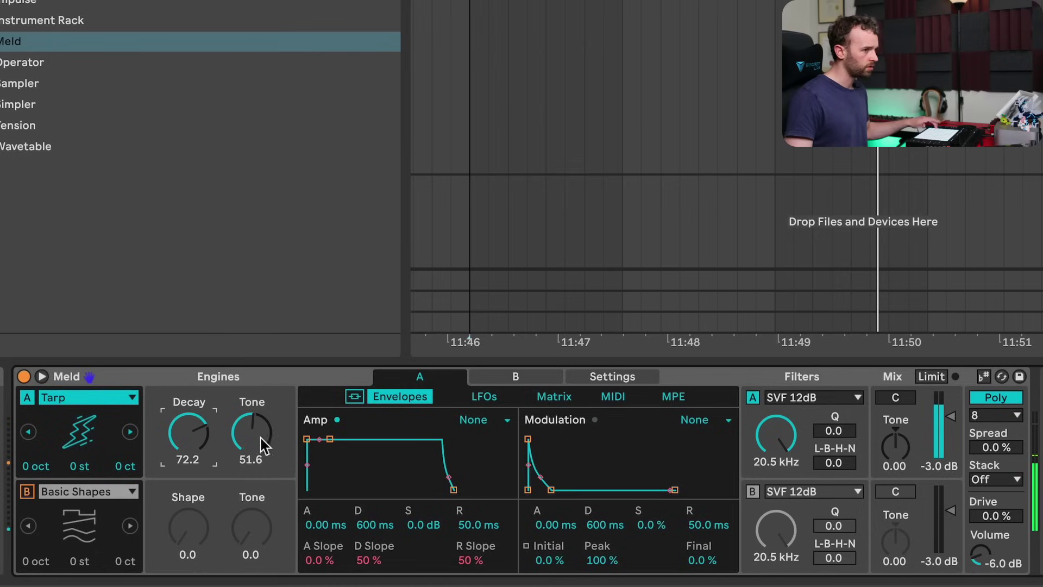
pyautogui.moveTo(263, 445)
pyautogui.mouseDown()
pyautogui.moveTo(263, 417)
pyautogui.moveTo(263, 436)
pyautogui.mouseUp()
pyautogui.moveTo(200, 432); pyautogui.dragTo(200, 458)
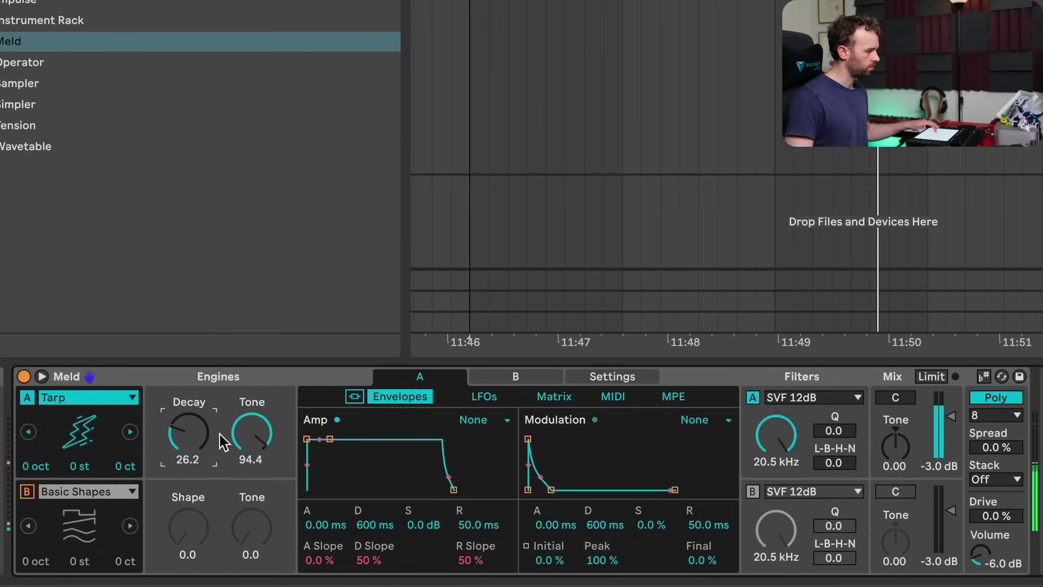
pyautogui.moveTo(252, 434); pyautogui.dragTo(252, 521)
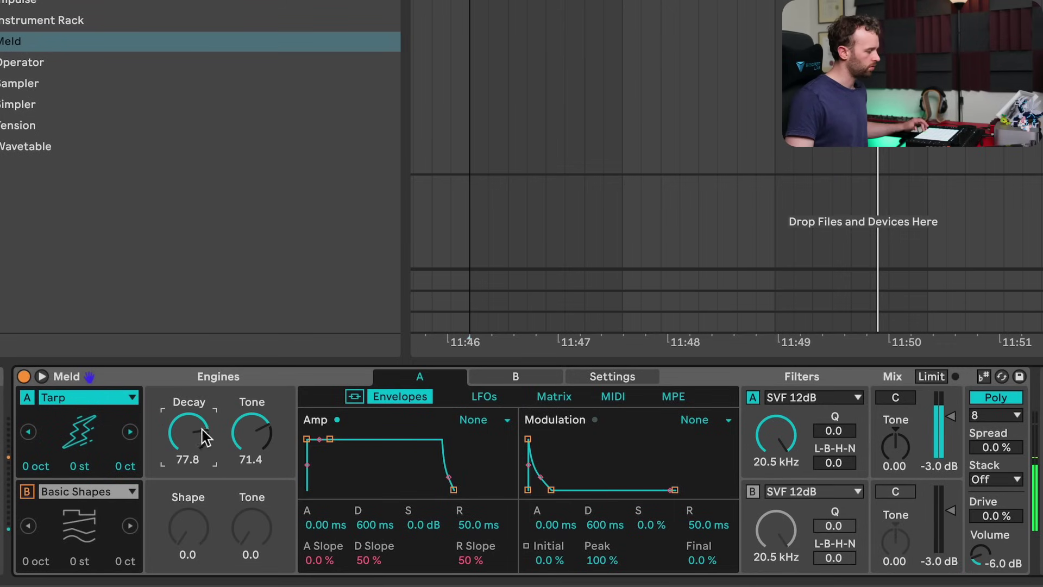
# Change Meld's engine A to Bubble and raise Density to about 88.9 and Spread to about 92.1.
pyautogui.click(120, 397)
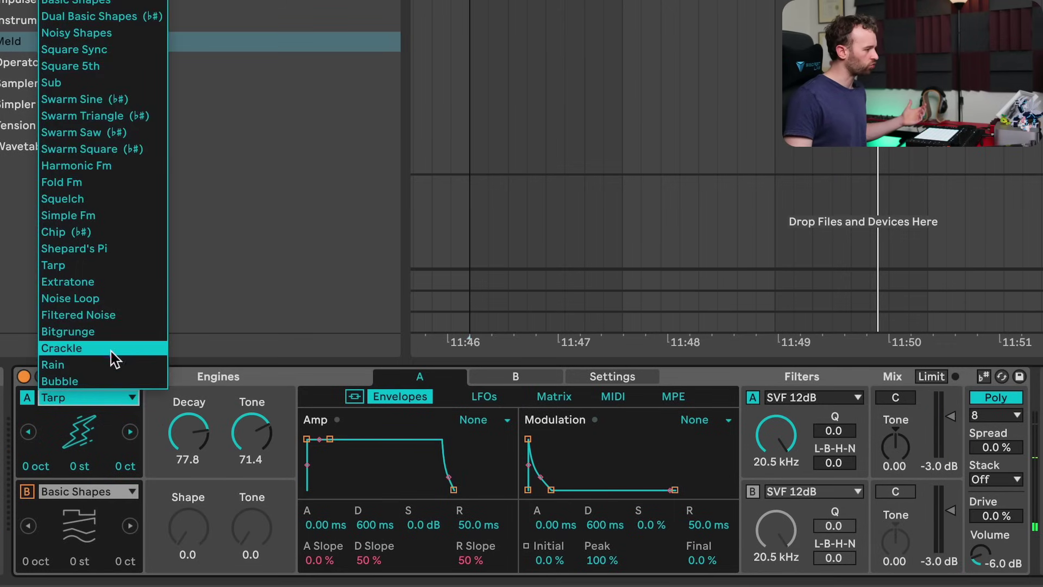
pyautogui.click(114, 380)
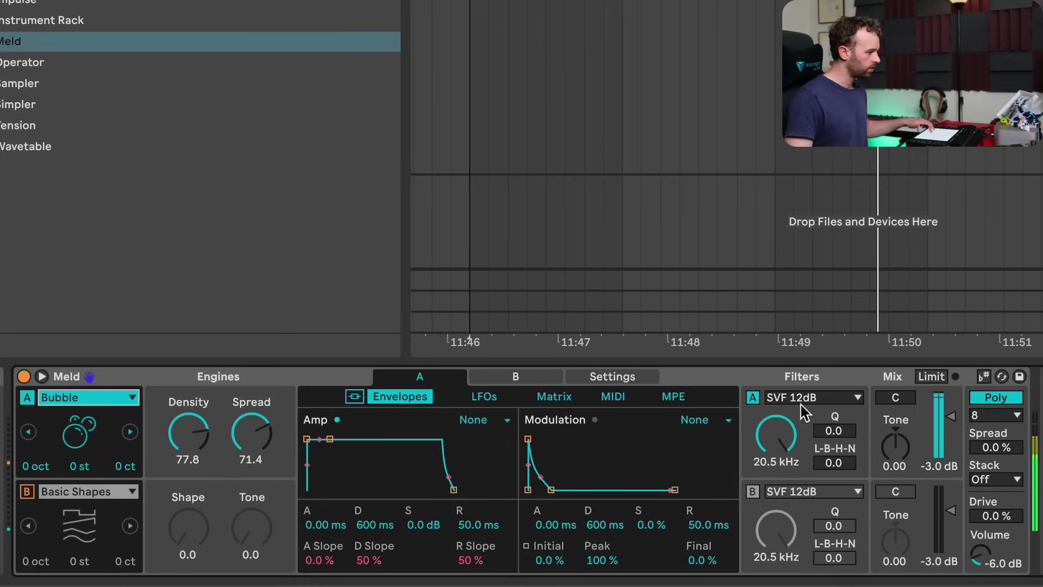
pyautogui.click(210, 434)
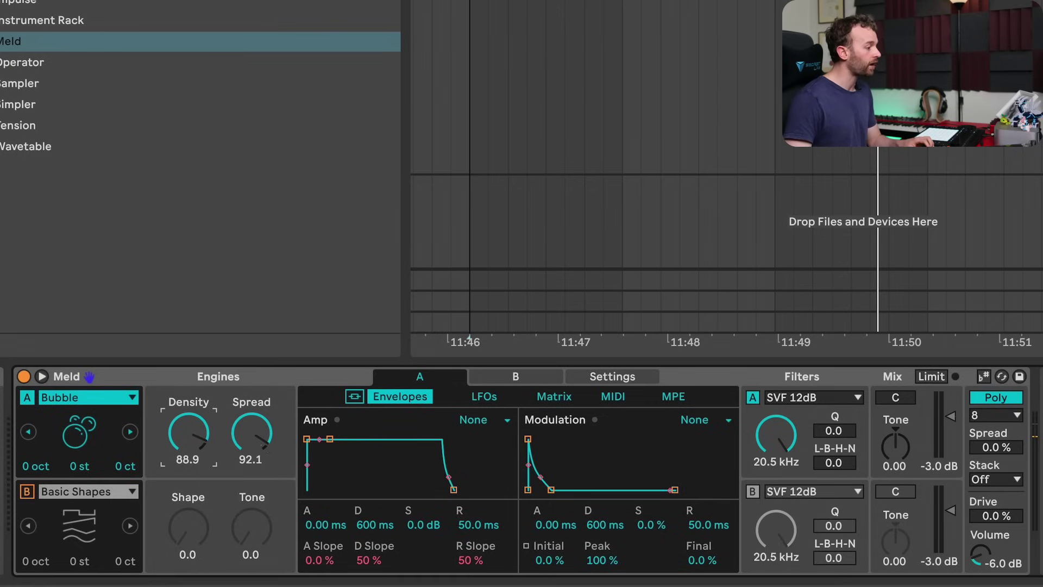
# Try Tarp and Fold Fm as Meld's engine A oscillator and settle on Swarm Saw.
pyautogui.click(96, 401)
pyautogui.click(115, 267)
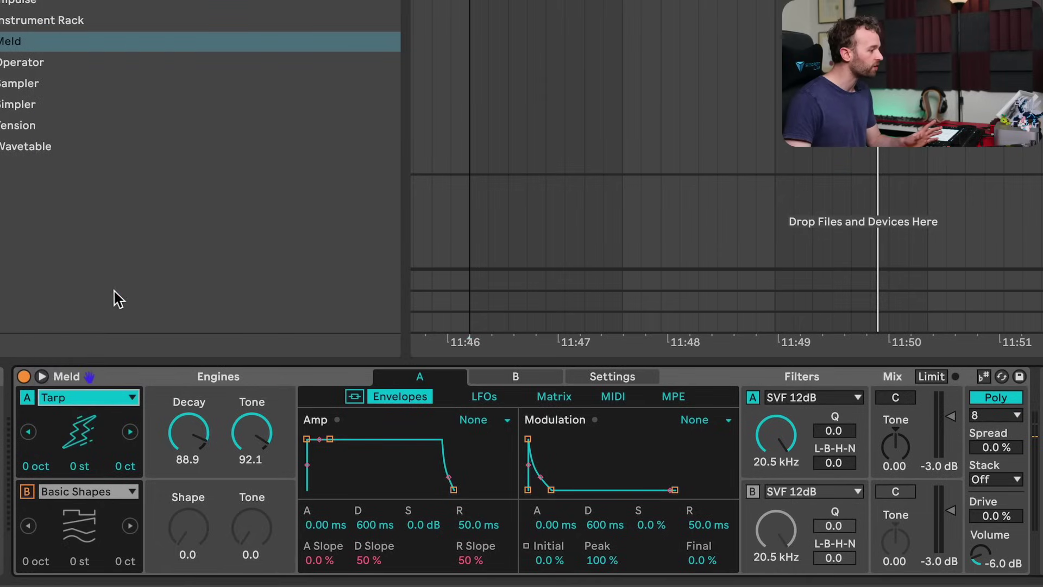
pyautogui.click(116, 402)
pyautogui.click(95, 181)
pyautogui.click(96, 399)
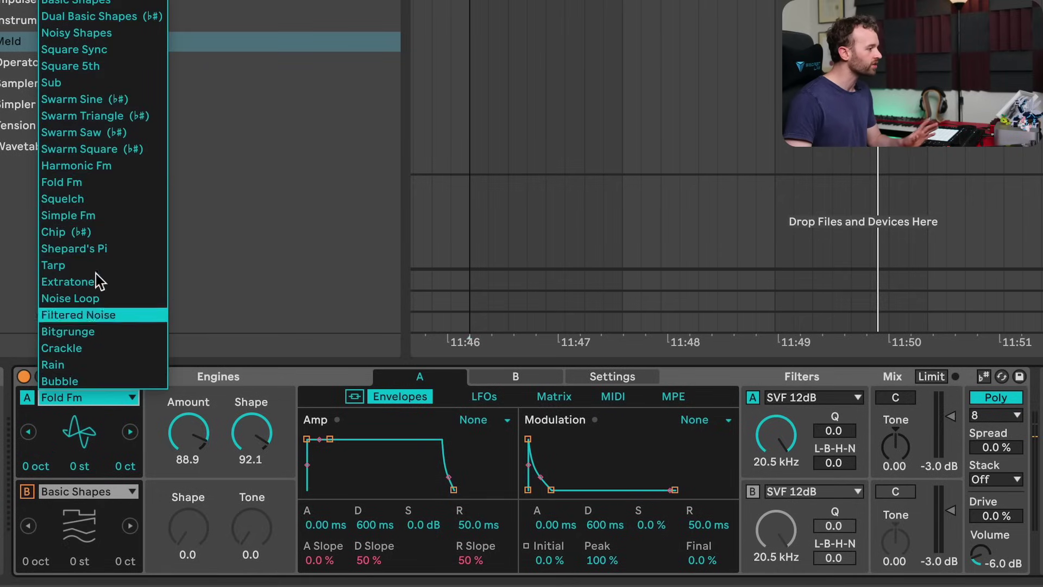
pyautogui.click(96, 134)
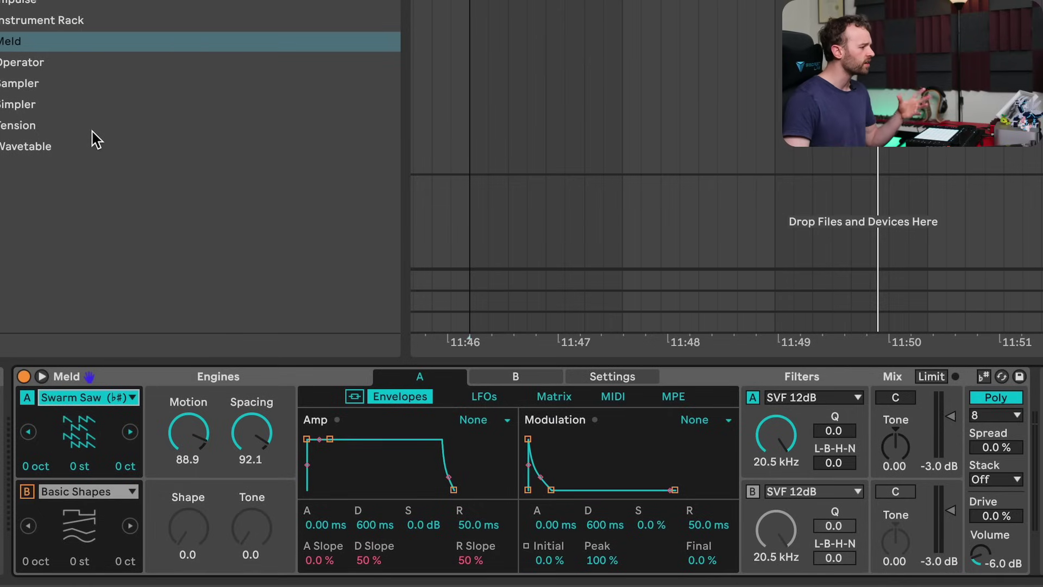
pyautogui.click(115, 398)
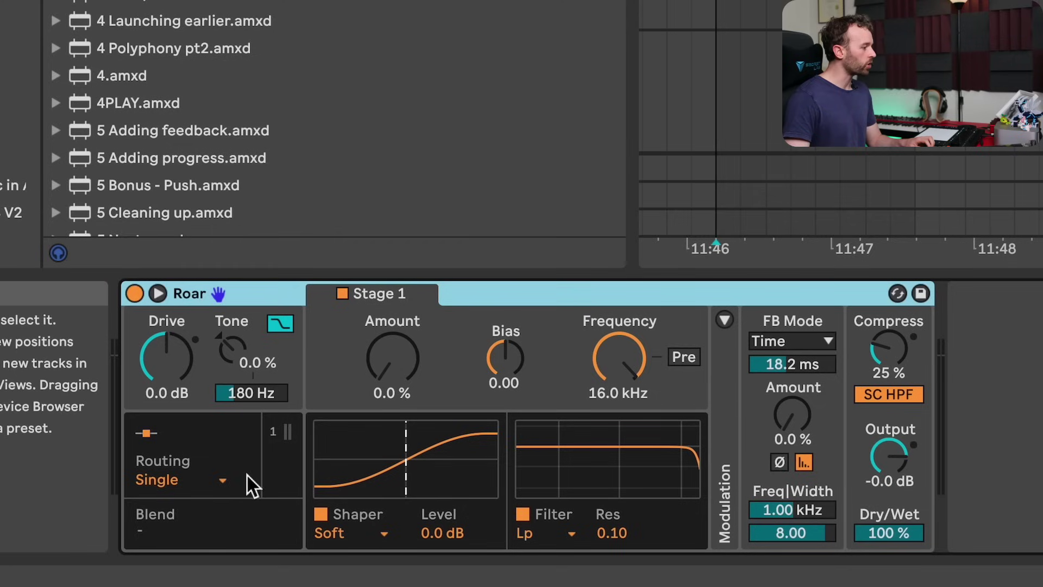
# Set Roar's routing to Multi Band and view the settings of its Mid and High bands.
pyautogui.click(220, 478)
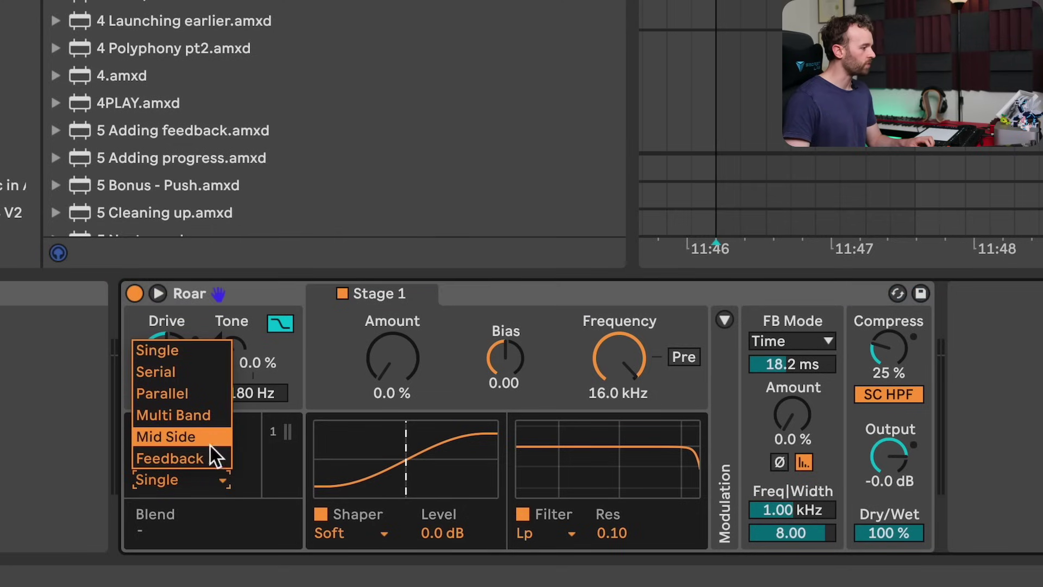
pyautogui.click(205, 418)
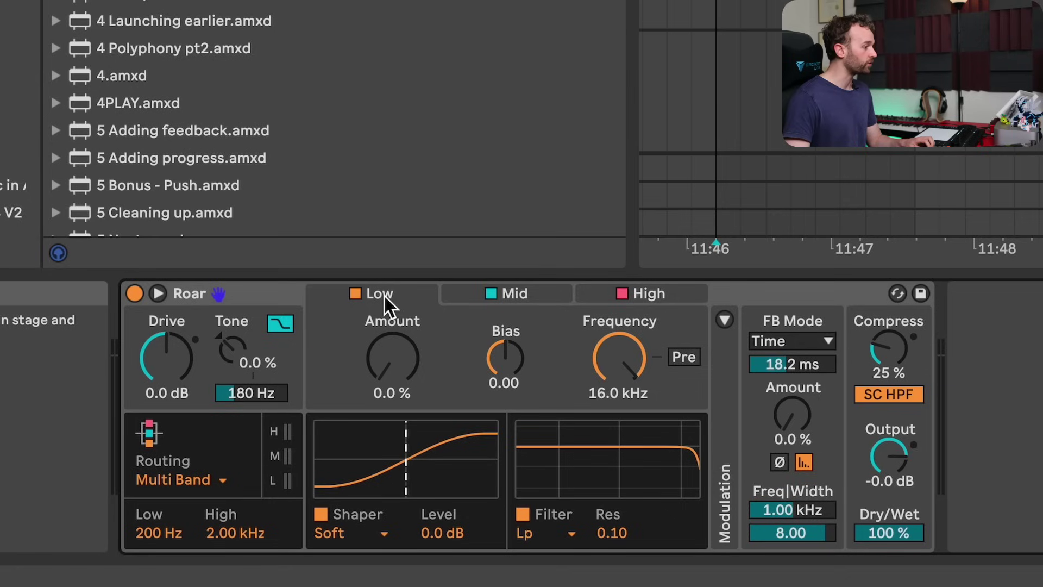
pyautogui.click(508, 295)
pyautogui.click(650, 298)
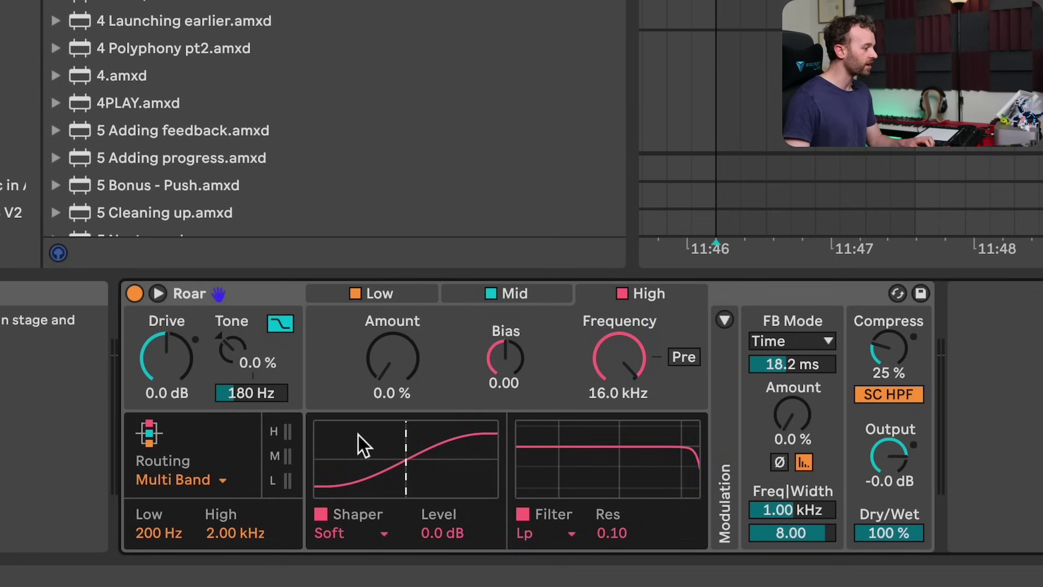
pyautogui.click(216, 476)
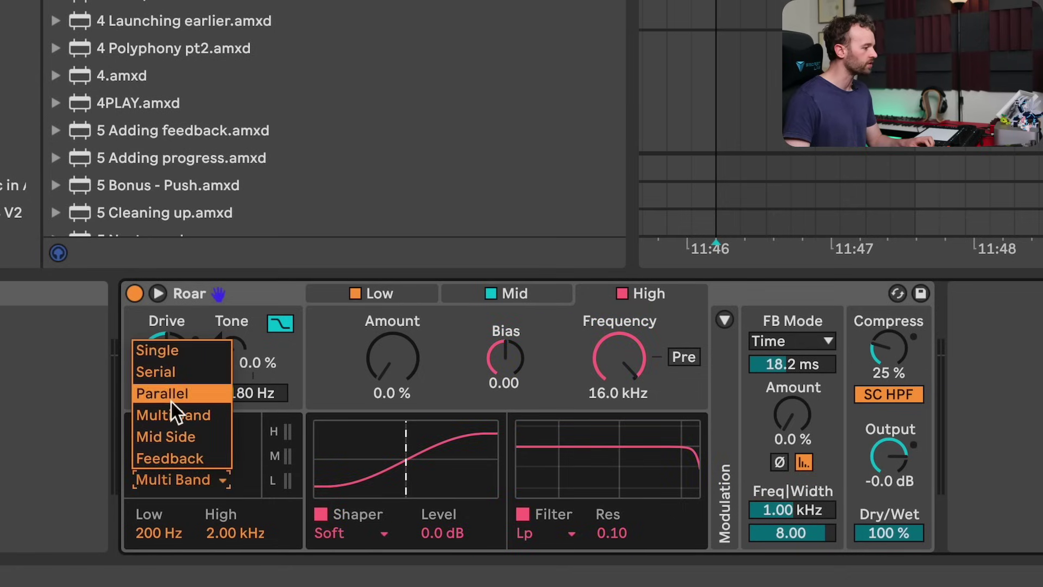
pyautogui.click(324, 396)
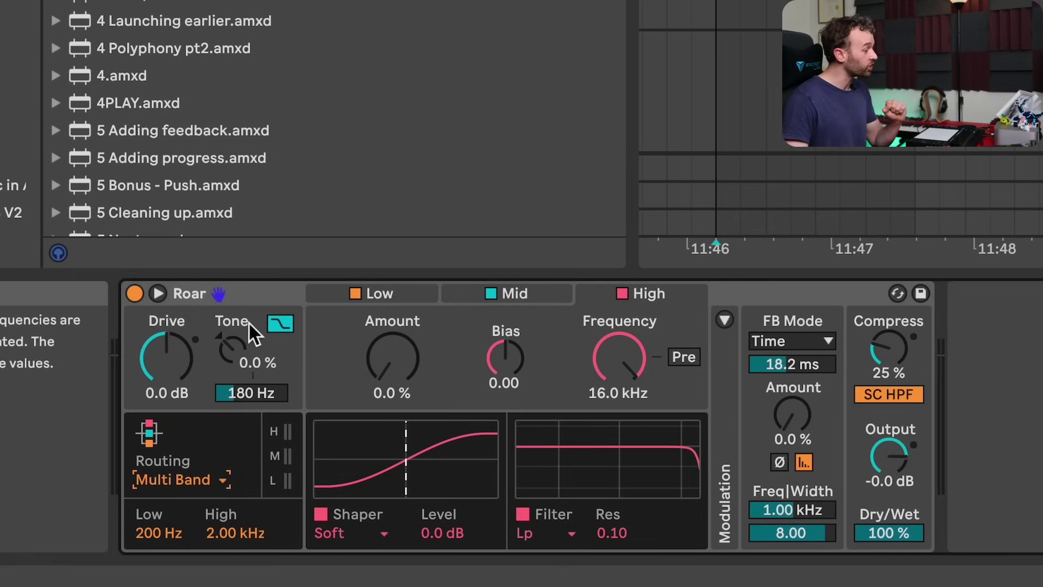
# In Roar's expanded view, raise the shaper amount to about 33 % on the Mid band and 21 % on the Low band.
pyautogui.click(159, 293)
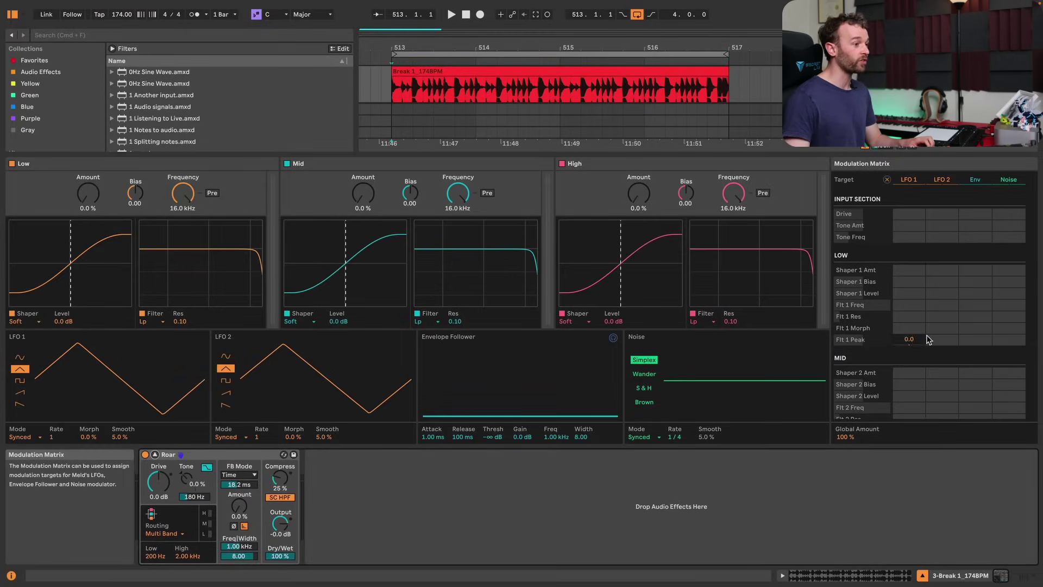
pyautogui.scroll(-5, 928, 339)
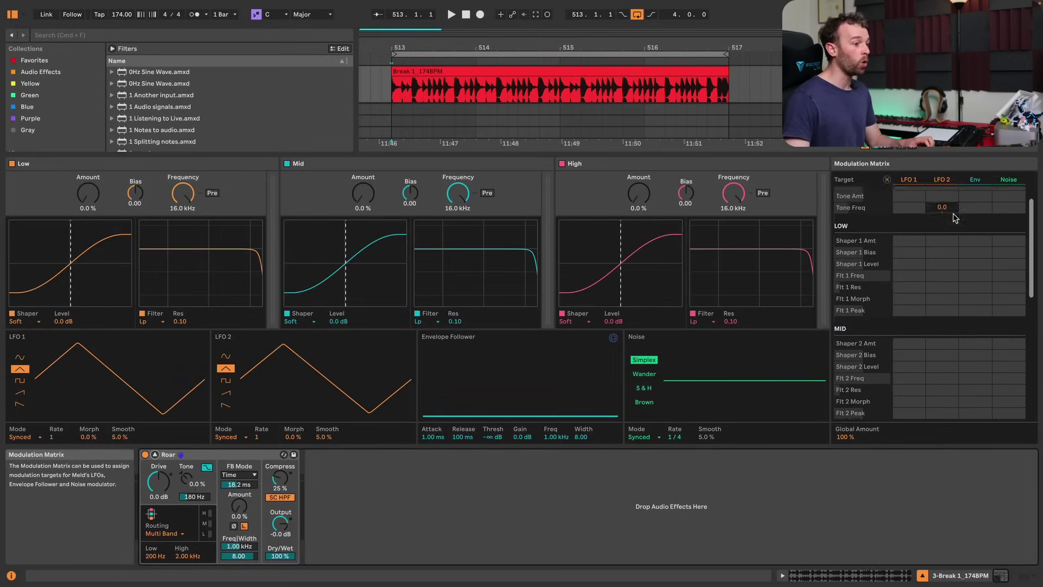
pyautogui.scroll(3, 913, 261)
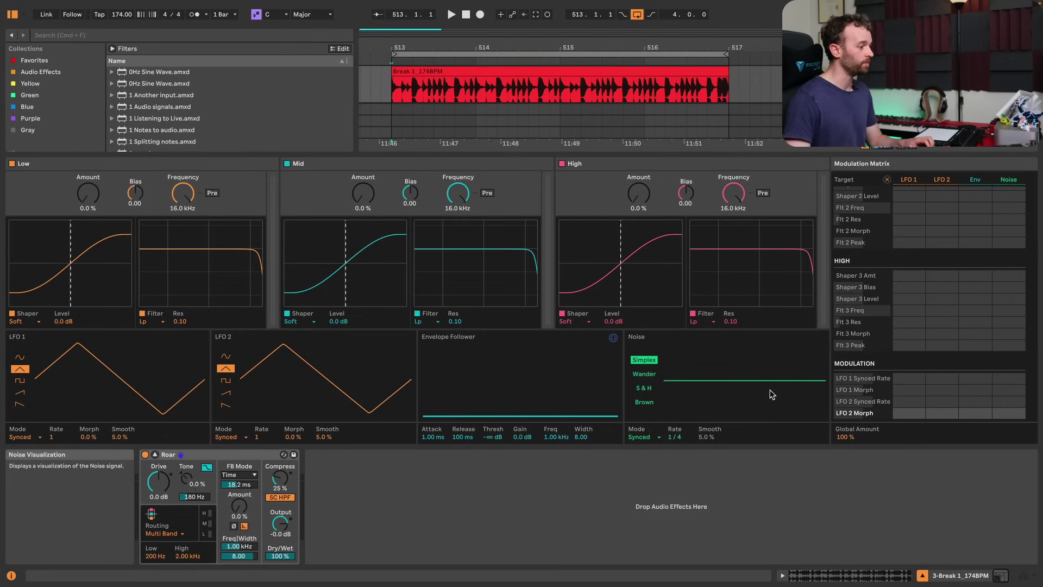
pyautogui.moveTo(366, 197); pyautogui.dragTo(366, 167)
pyautogui.moveTo(96, 198); pyautogui.dragTo(95, 177)
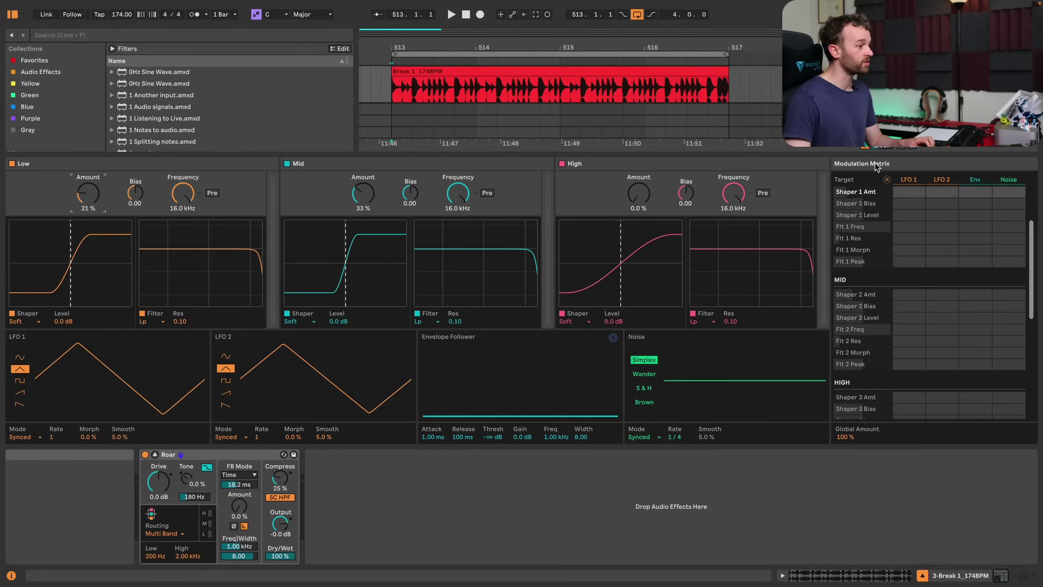
pyautogui.click(155, 455)
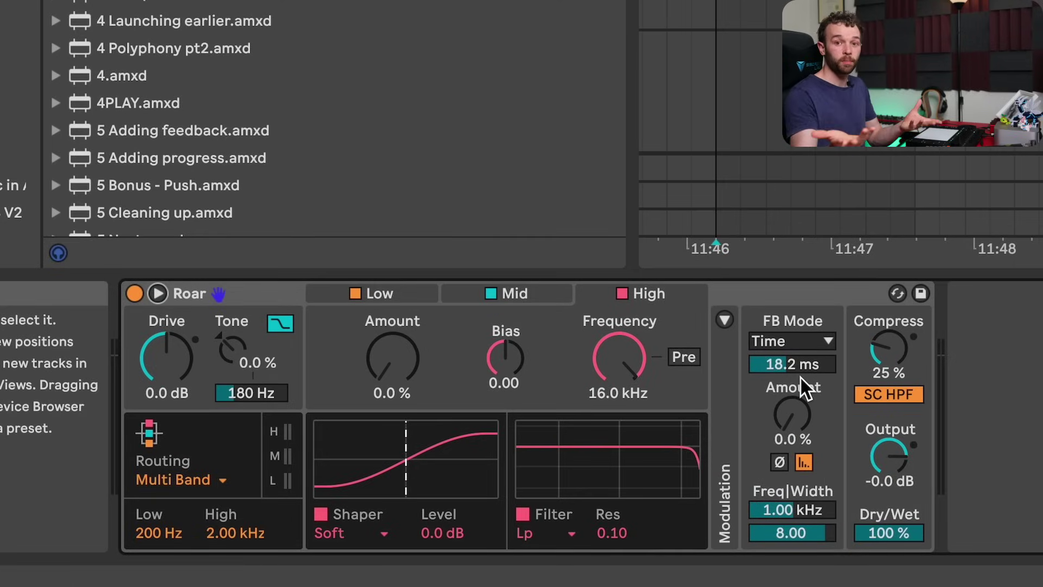
# Check Roar's feedback modes and raise Compress to 35 %, keeping Dry/Wet at 100 %.
pyautogui.click(796, 337)
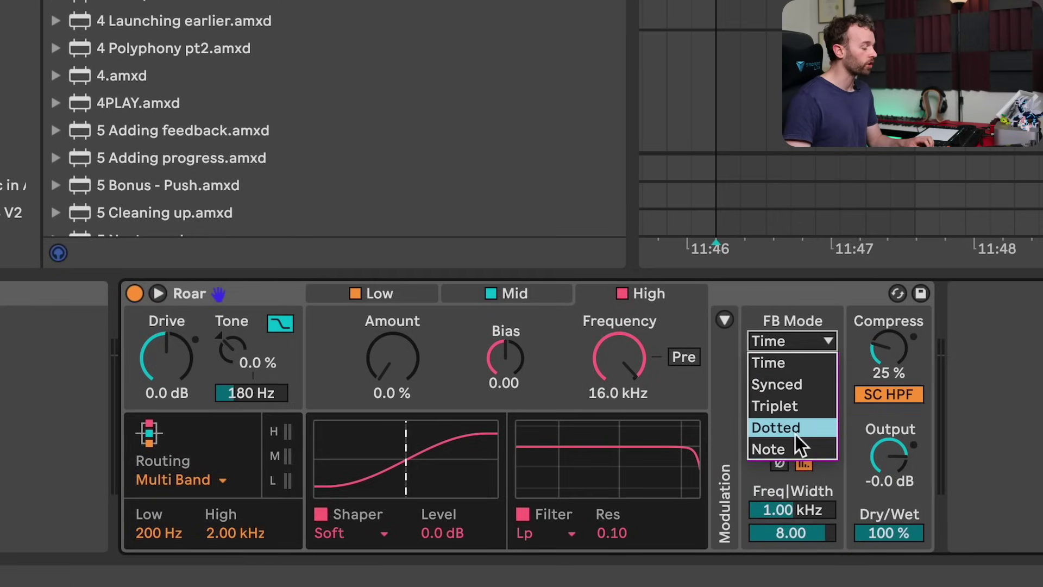
pyautogui.click(866, 410)
pyautogui.click(889, 350)
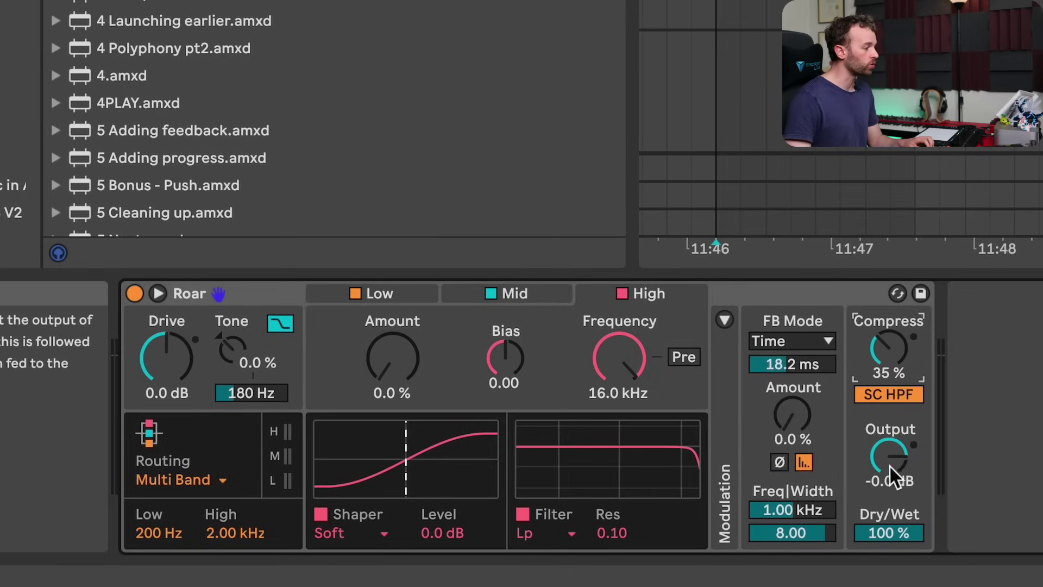
pyautogui.moveTo(888, 530); pyautogui.dragTo(888, 528)
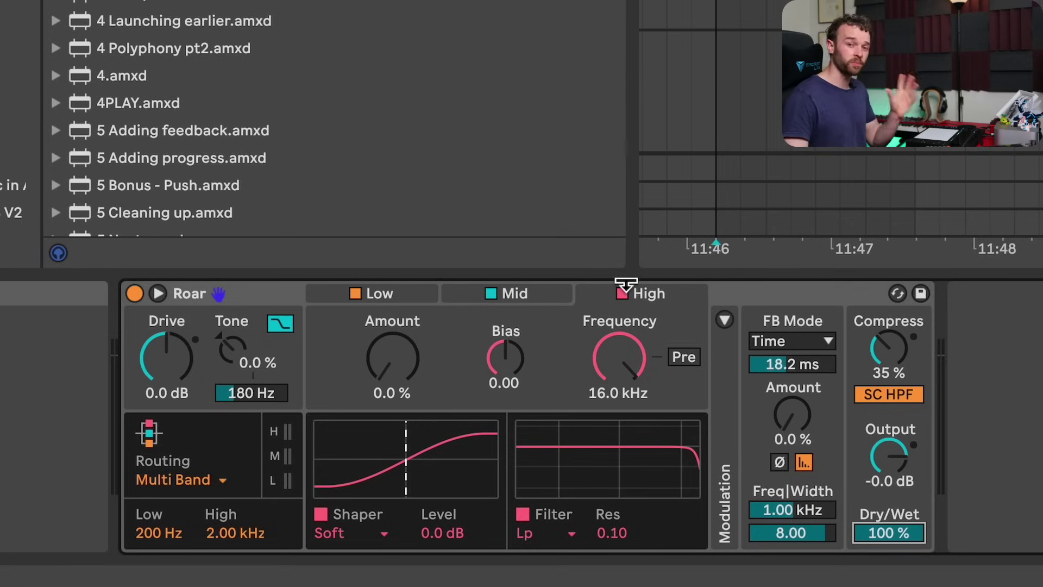
# Try Noise Injection as the High band's shaper, settle on Shards, and raise its level to 4.9 dB and amount to 10 %.
pyautogui.click(354, 535)
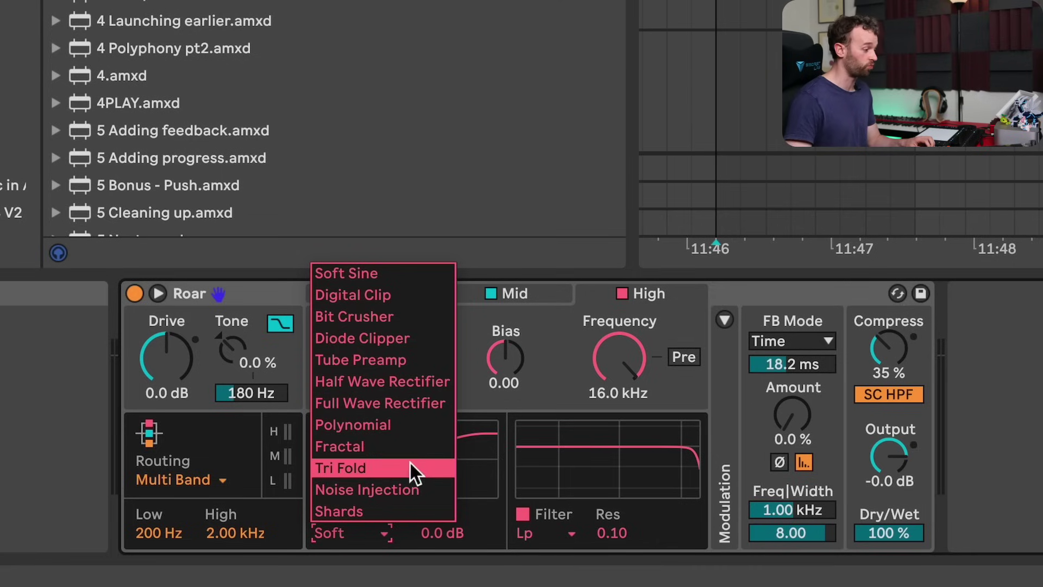
pyautogui.click(418, 489)
pyautogui.click(370, 535)
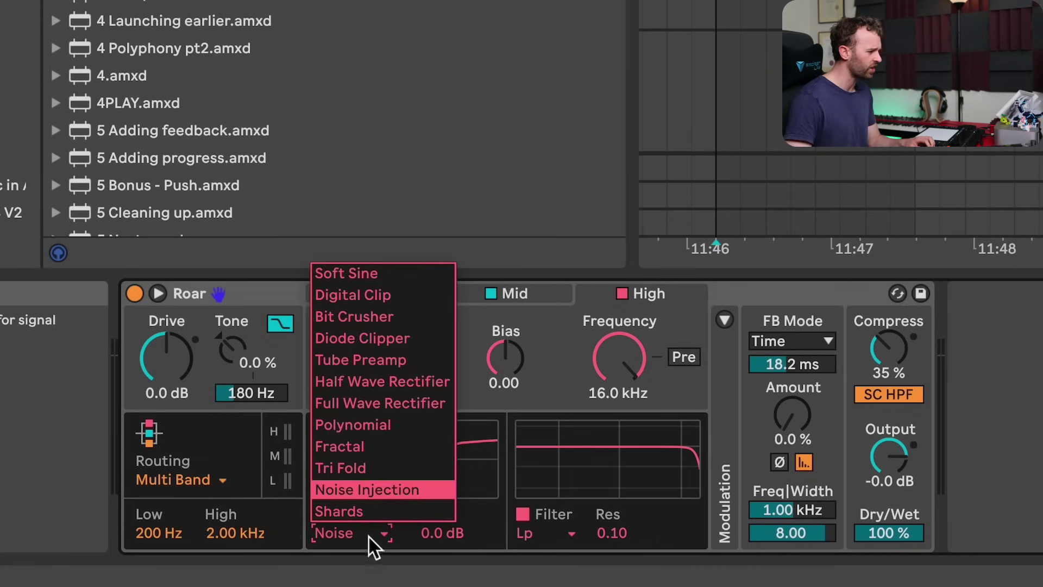
pyautogui.click(369, 511)
pyautogui.moveTo(458, 535); pyautogui.dragTo(443, 500)
pyautogui.moveTo(392, 359)
pyautogui.mouseDown()
pyautogui.moveTo(392, 323)
pyautogui.moveTo(397, 359)
pyautogui.mouseUp()
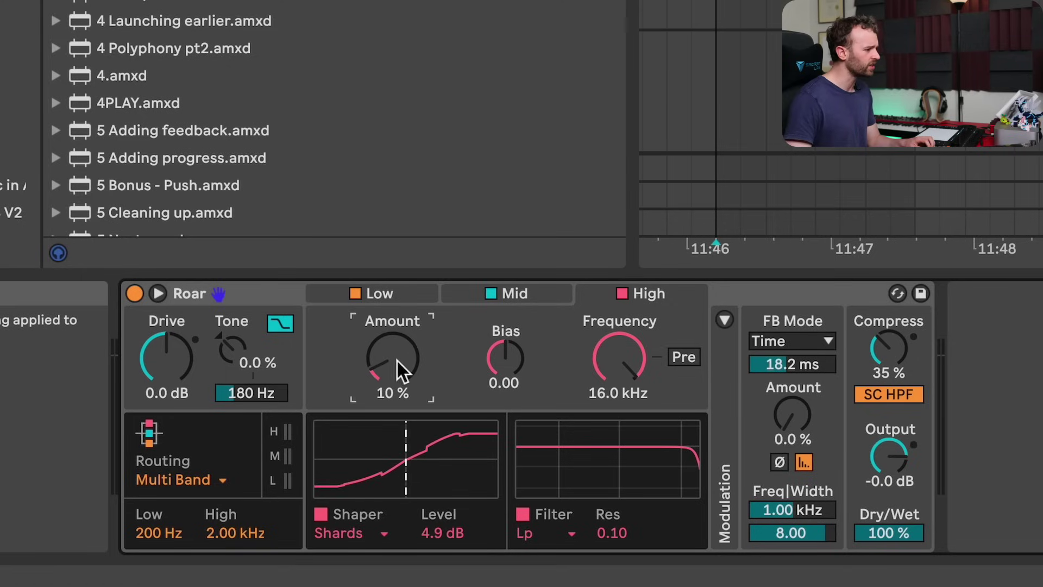
# Try Notch, then use a Peak filter on the High band with 5.6 dB peak, 0.00 resonance and a frequency of about 981 Hz.
pyautogui.click(537, 537)
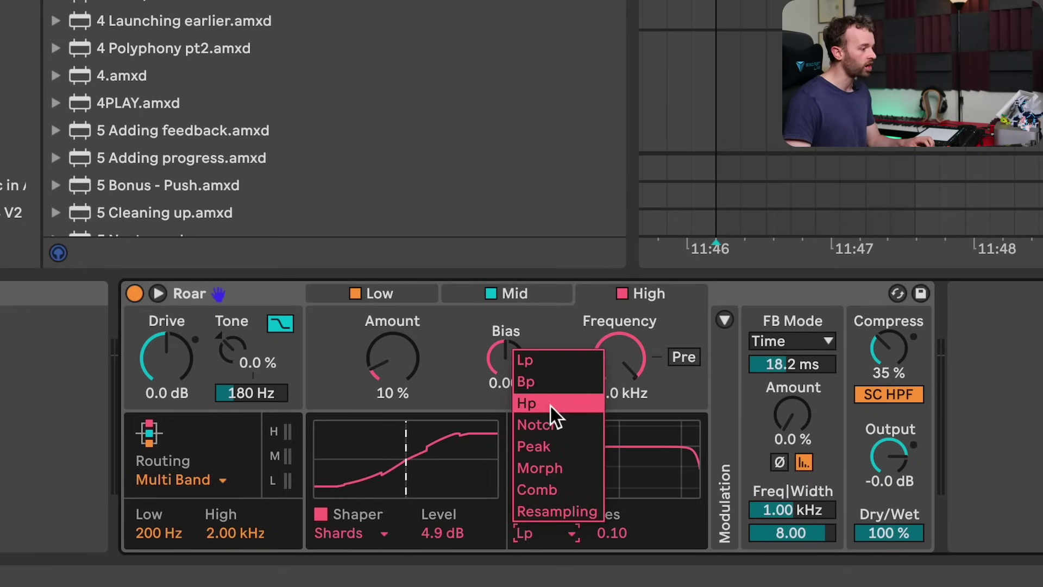
pyautogui.click(571, 422)
pyautogui.click(555, 517)
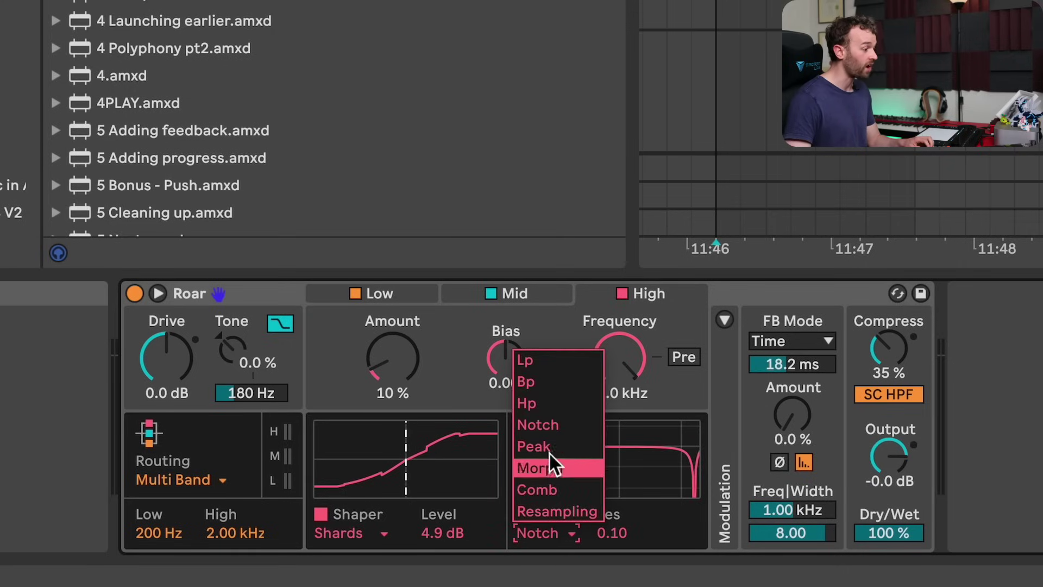
pyautogui.click(548, 447)
pyautogui.moveTo(662, 526); pyautogui.dragTo(663, 492)
pyautogui.click(621, 525)
pyautogui.moveTo(613, 369); pyautogui.dragTo(612, 456)
# Try Morph and Comb as the High band's filter type, settle on Resampling, and check the Low band's settings.
pyautogui.click(558, 516)
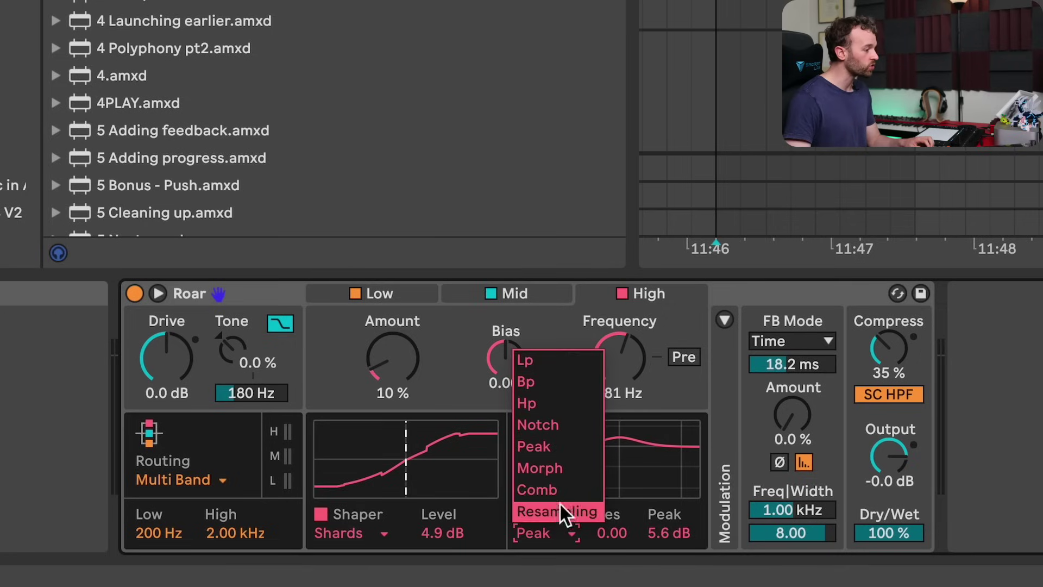
pyautogui.click(561, 466)
pyautogui.click(566, 516)
pyautogui.click(569, 491)
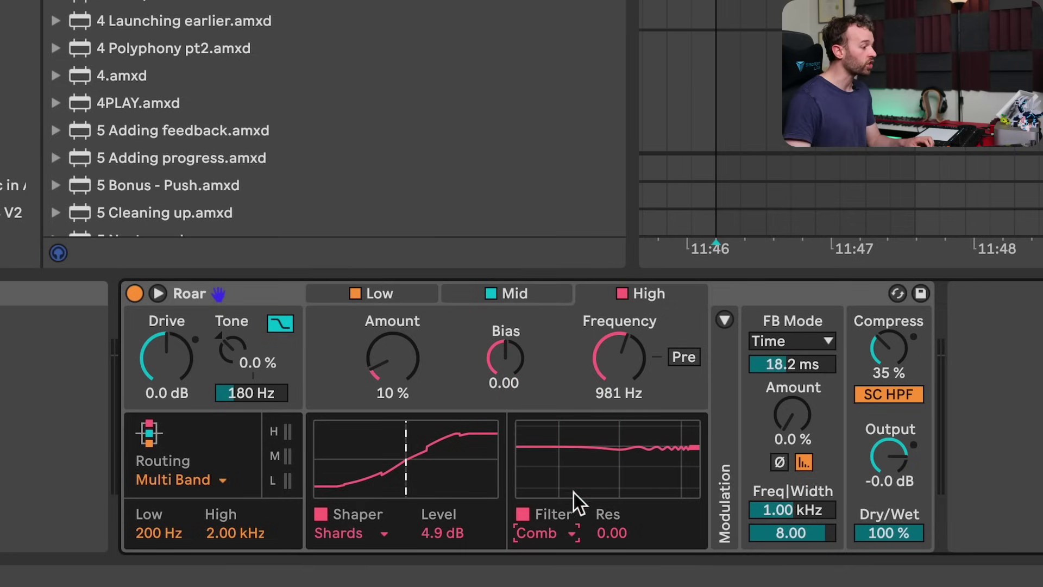
pyautogui.click(552, 530)
pyautogui.click(559, 507)
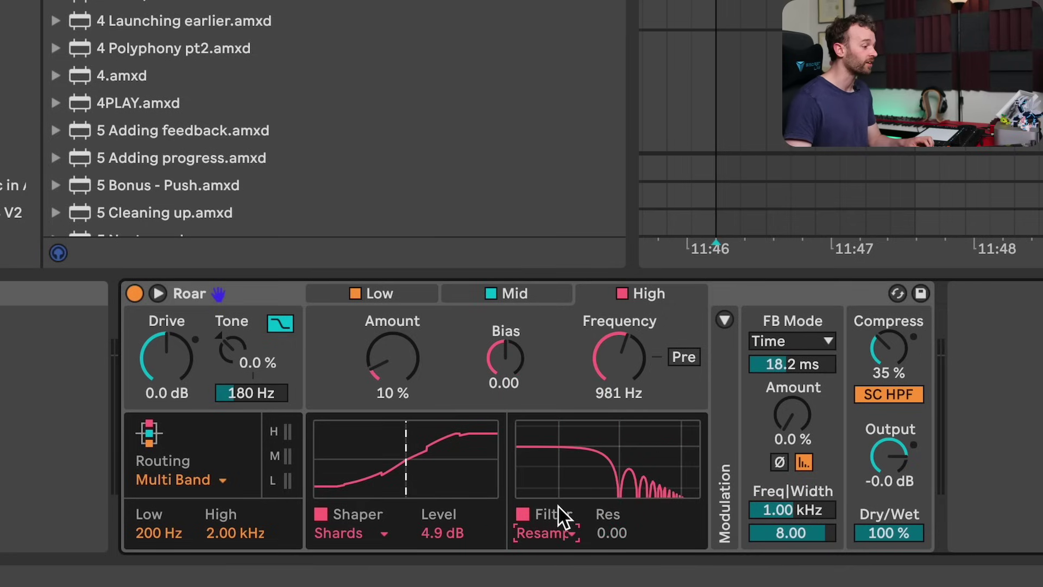
pyautogui.click(462, 296)
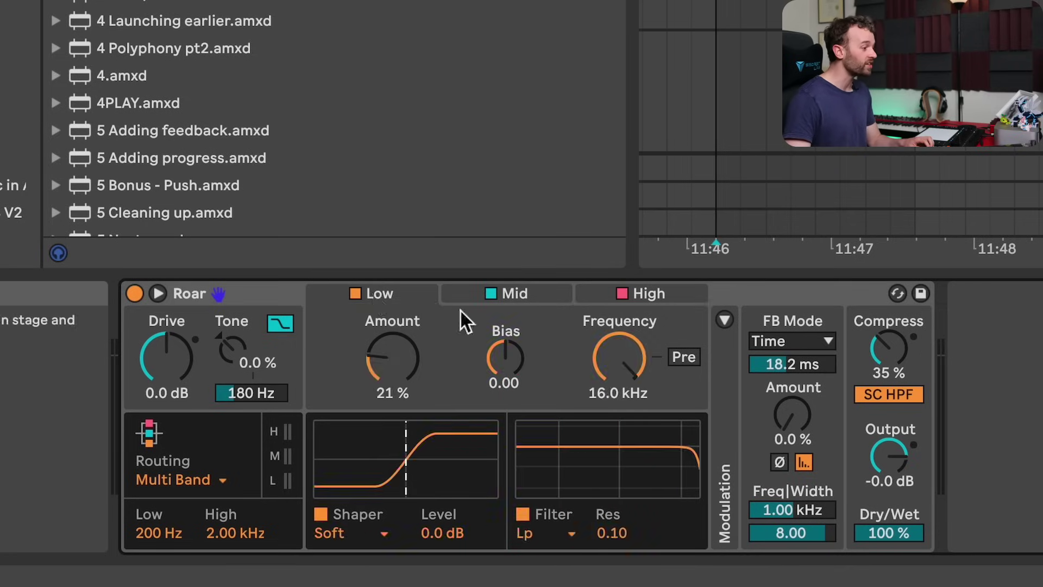
pyautogui.click(637, 294)
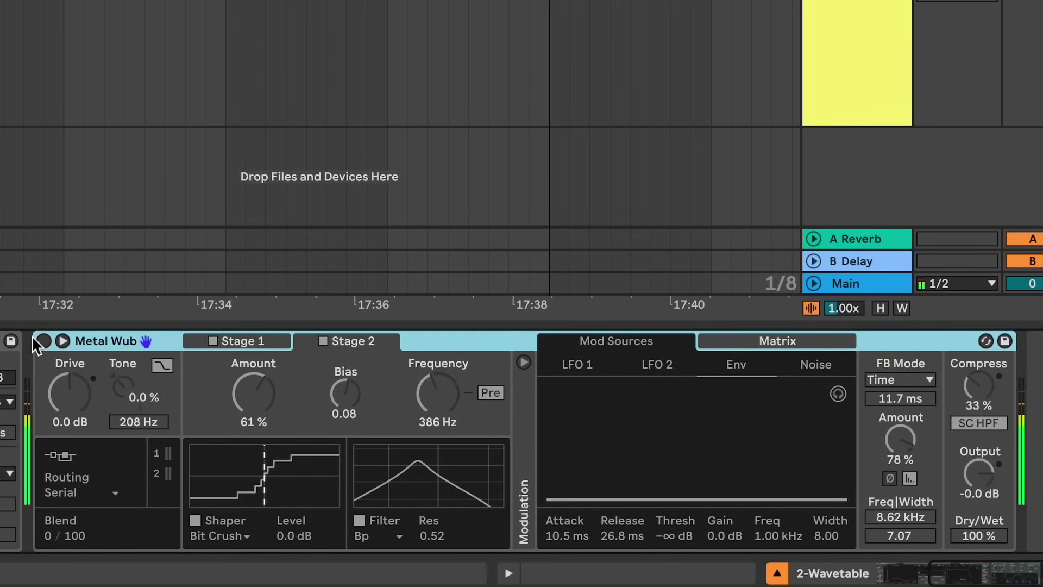
# Activate Roar's Metal Wub preset on the synth and its Drum Crunch preset on the drums.
pyautogui.click(41, 339)
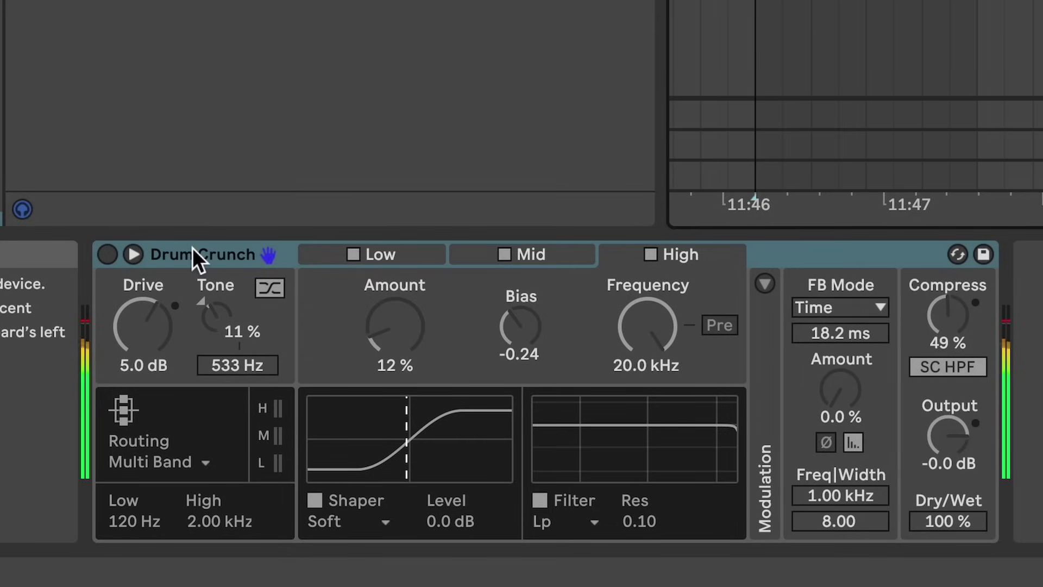
pyautogui.click(108, 255)
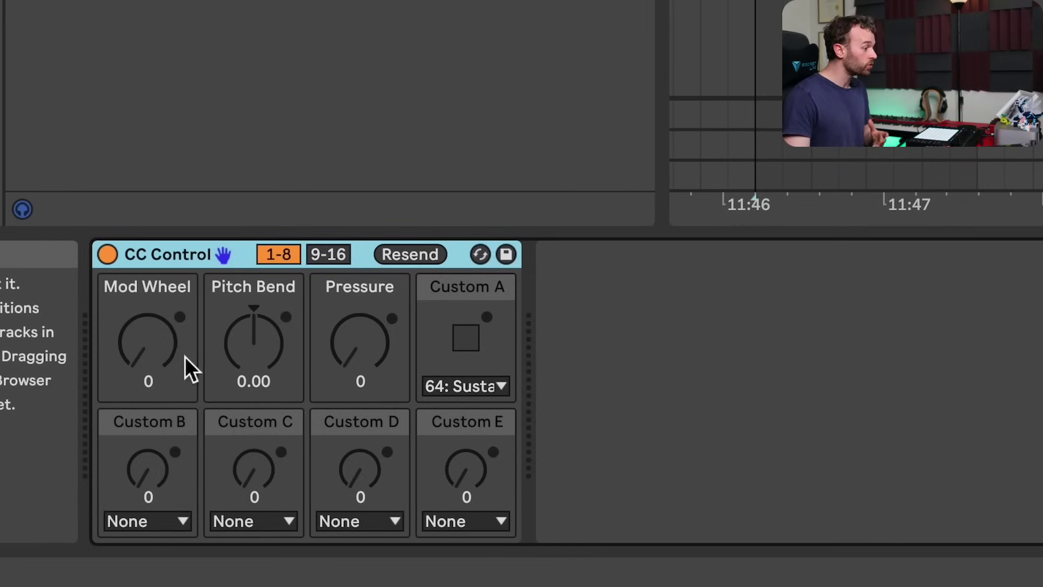
# In CC Control, set Pitch Bend to about 18.29 and Pressure to 6, and check the Custom B and C assignment options.
pyautogui.moveTo(161, 357); pyautogui.dragTo(161, 363)
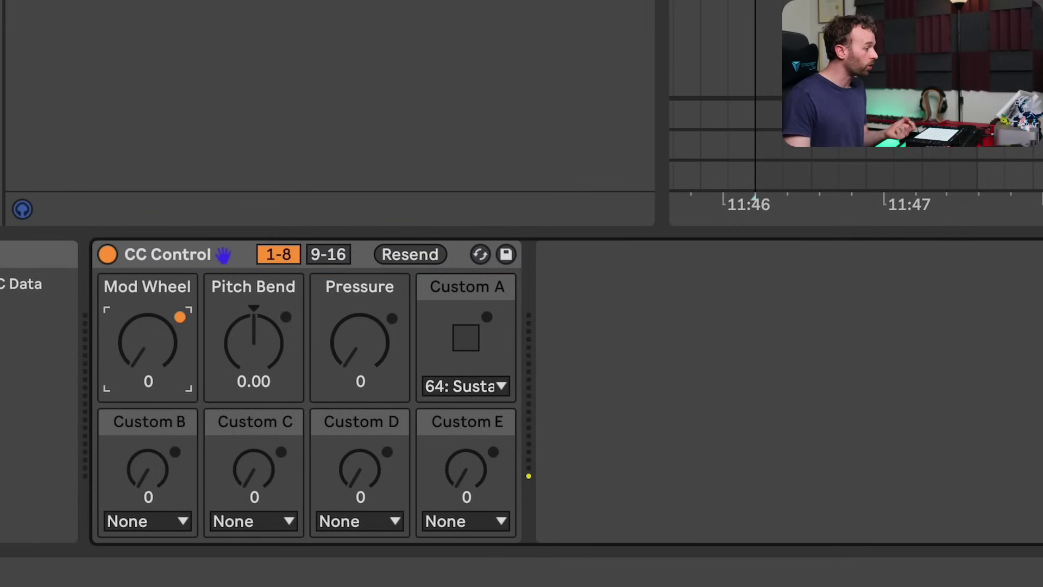
pyautogui.moveTo(259, 346); pyautogui.dragTo(259, 313)
pyautogui.moveTo(358, 346); pyautogui.dragTo(358, 336)
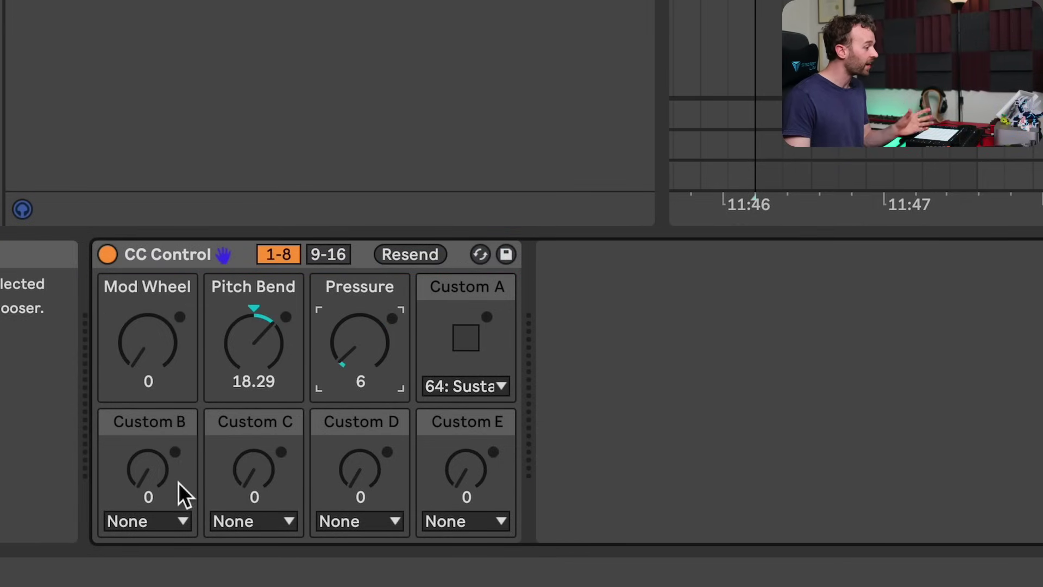
pyautogui.click(174, 514)
pyautogui.click(239, 525)
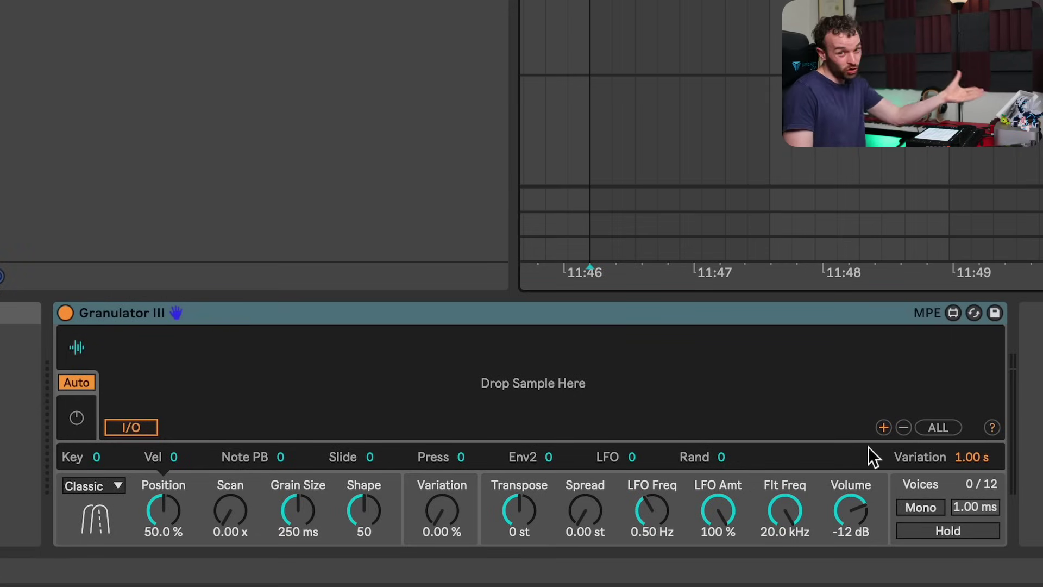
# Load Granulator III's Synth Chords Reverb preset and set Reverb Decay to 4.22 s, Reverb Width to 145 % and Pressure Invert to 36.
pyautogui.moveTo(788, 548)
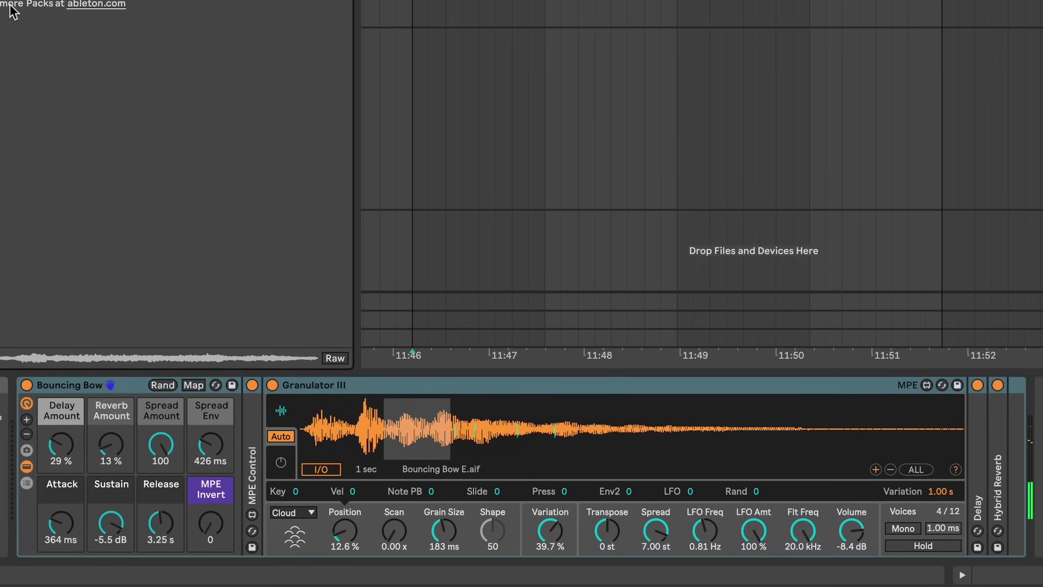
pyautogui.press('Return')
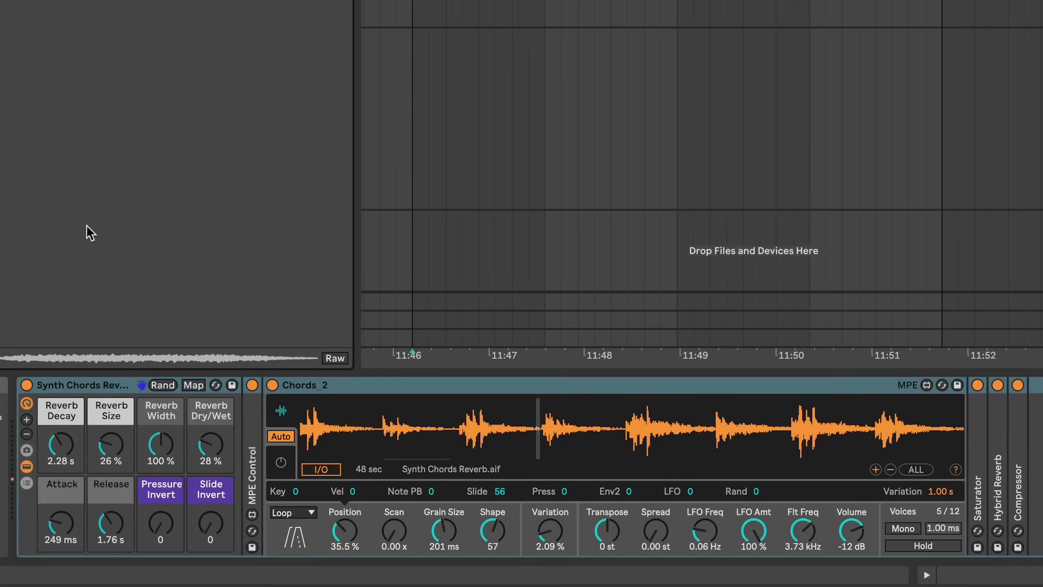
pyautogui.moveTo(57, 459); pyautogui.dragTo(57, 443)
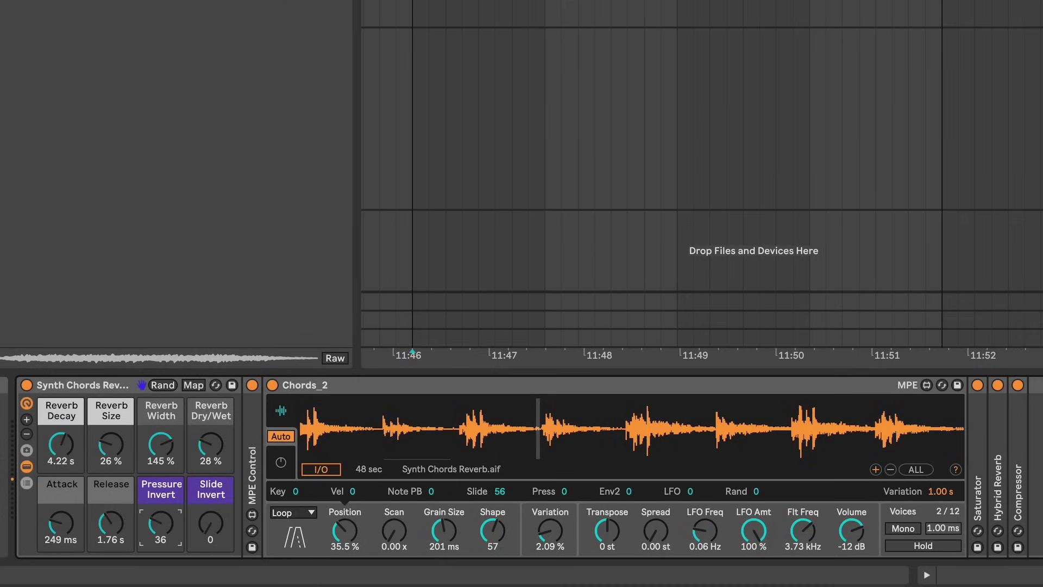
pyautogui.moveTo(479, 434)
pyautogui.mouseDown()
pyautogui.moveTo(554, 419)
pyautogui.moveTo(810, 414)
pyautogui.moveTo(411, 425)
pyautogui.moveTo(477, 434)
pyautogui.mouseUp()
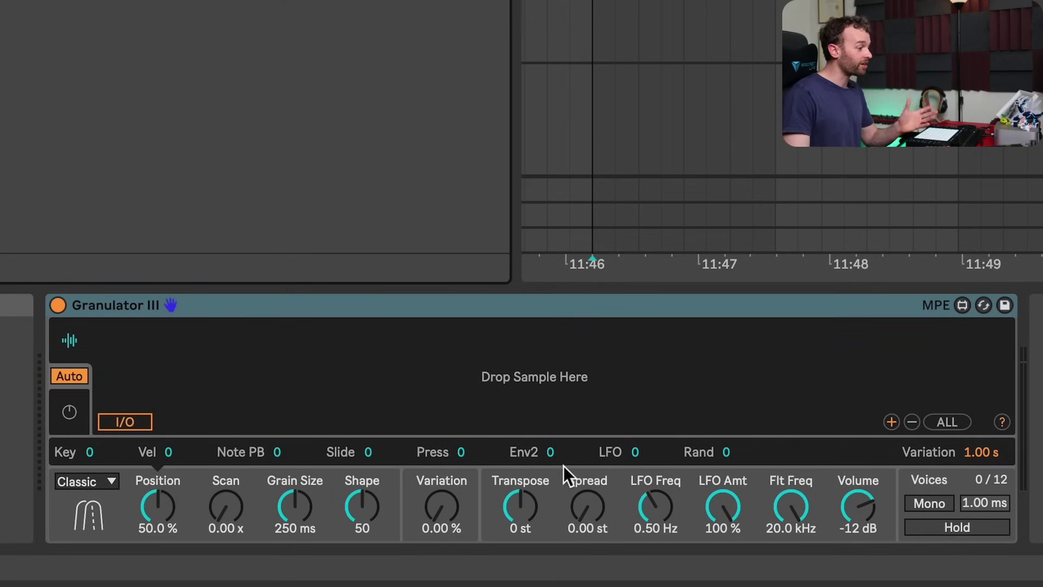
# Examine Granulator III's envelope, LFO and filter page, its sample page, and the modulation options for Scan, Spread and LFO Freq.
pyautogui.click(911, 317)
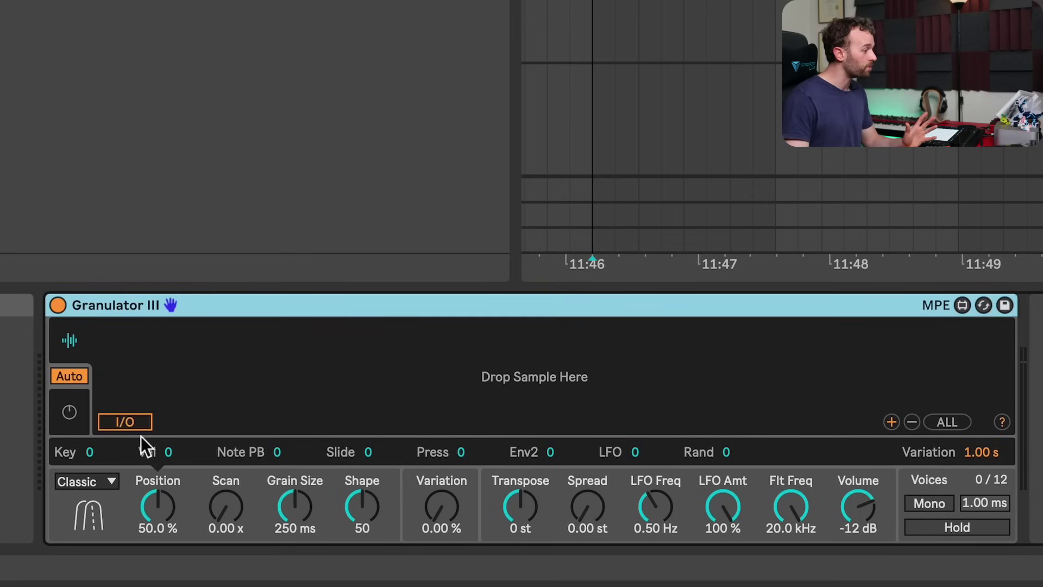
pyautogui.click(64, 414)
pyautogui.click(213, 492)
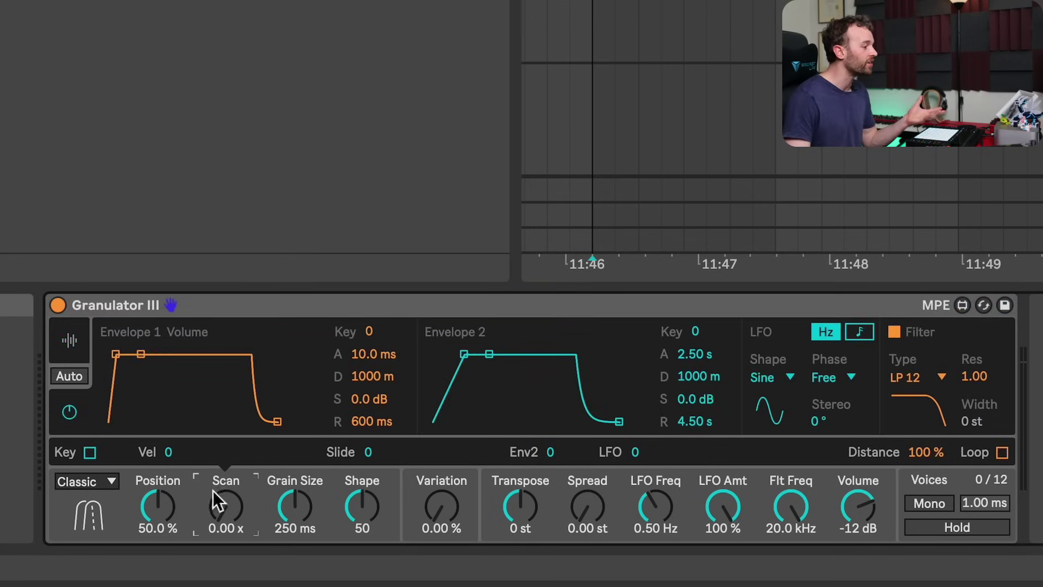
pyautogui.click(86, 356)
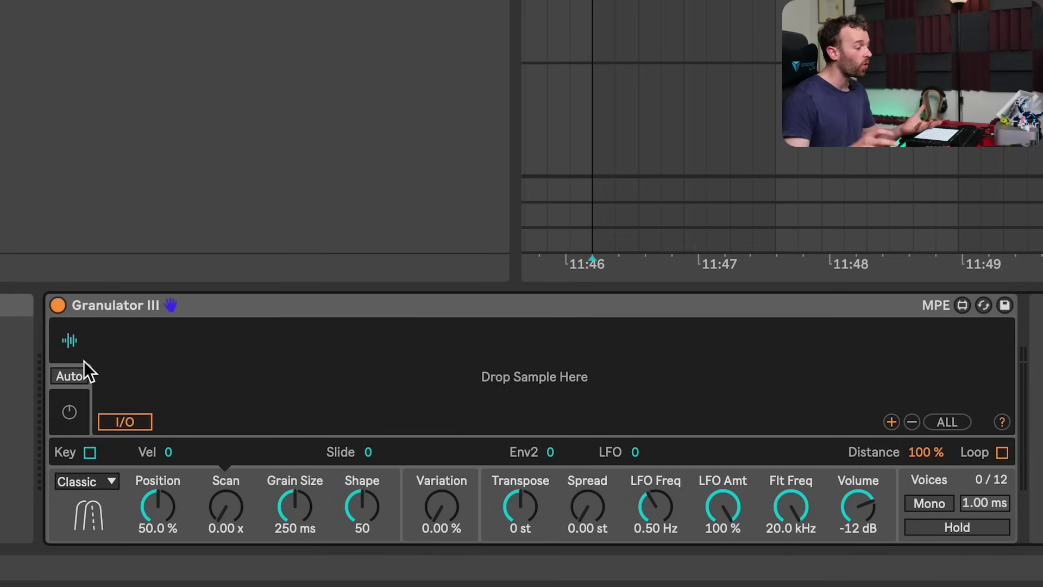
pyautogui.click(592, 512)
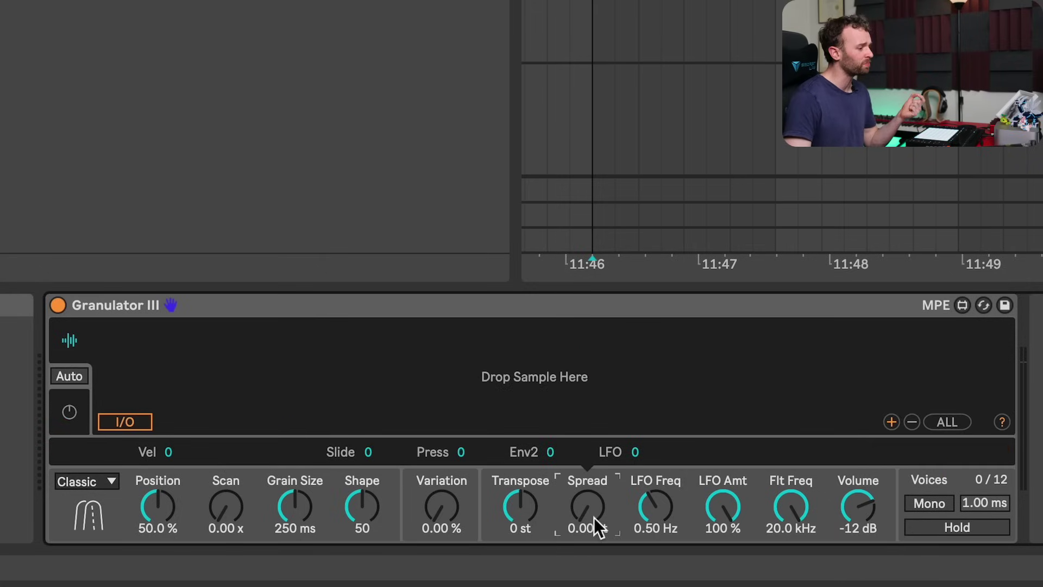
pyautogui.click(653, 510)
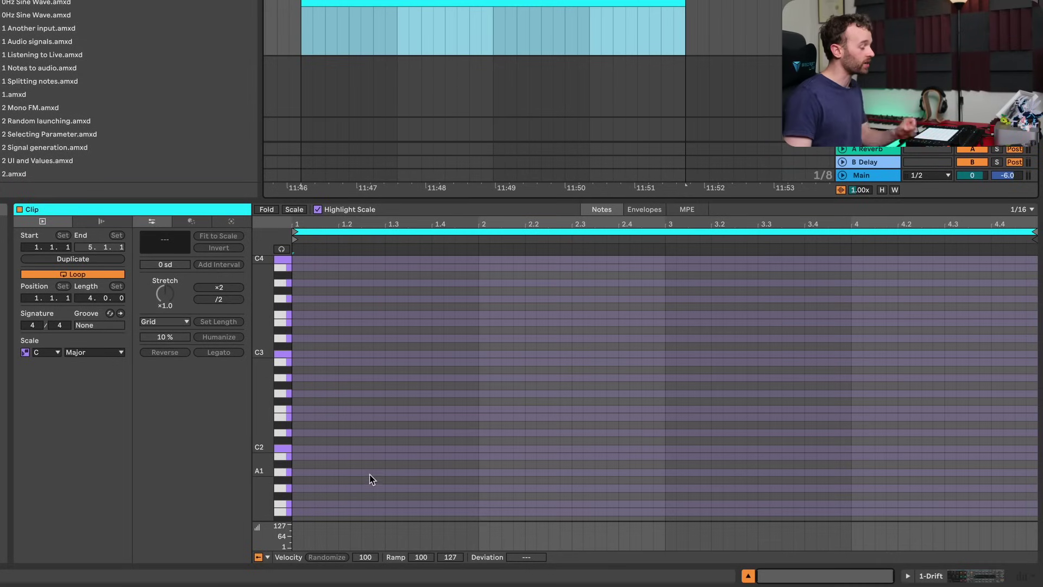
# Draw a G2 note spanning the clip's four bars, chop it on the 1/16 grid and join the pieces again.
pyautogui.doubleClick(298, 394)
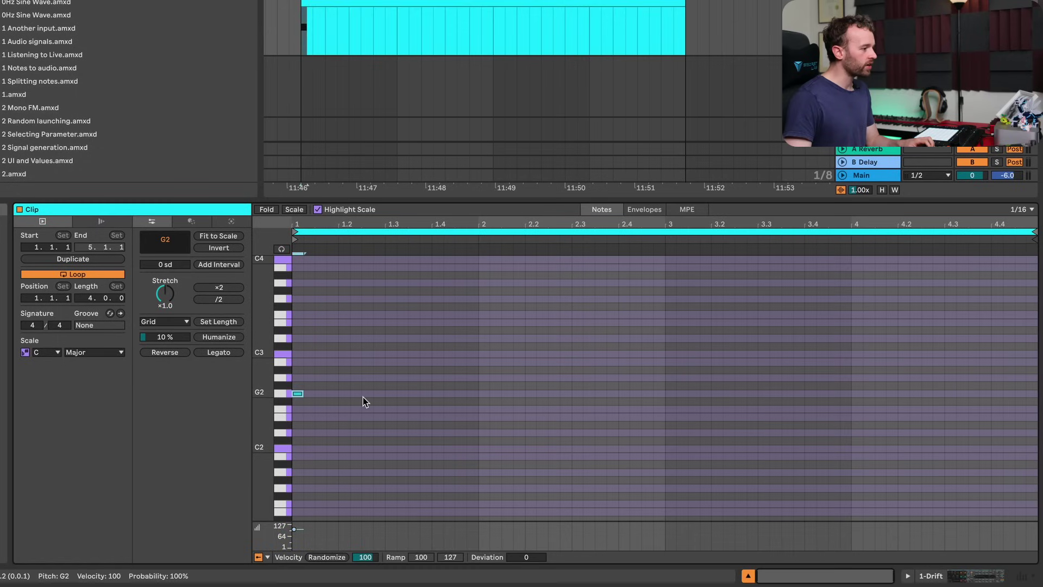
pyautogui.moveTo(304, 397); pyautogui.dragTo(991, 395)
pyautogui.hscroll(-2, 723, 373)
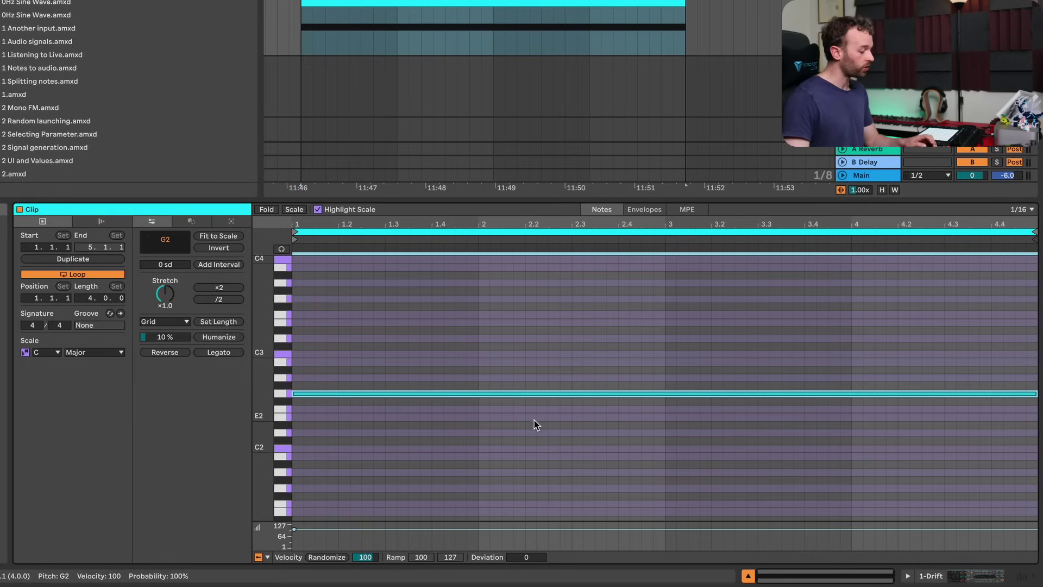
pyautogui.hotkey('ctrl', 'e')
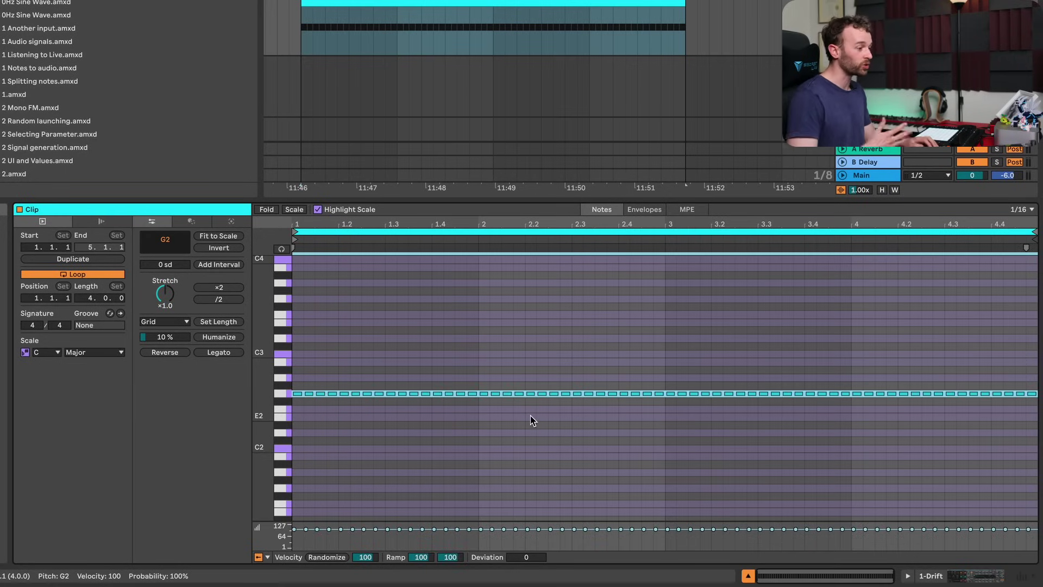
pyautogui.hotkey('ctrl', 'j')
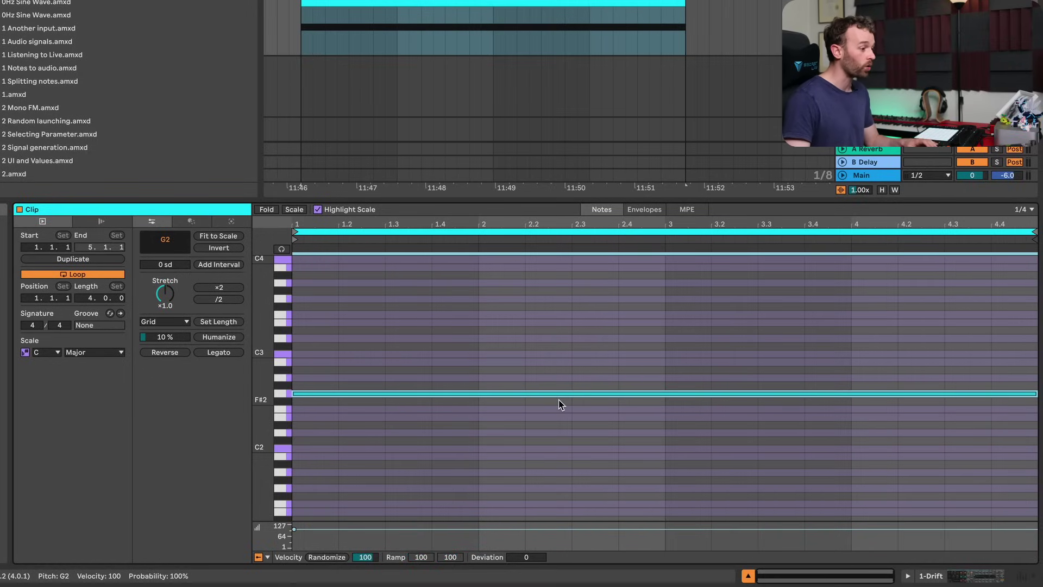
# Split the four-bar G2 note at five off-grid points along the clip, making six uneven segments.
pyautogui.press('e')
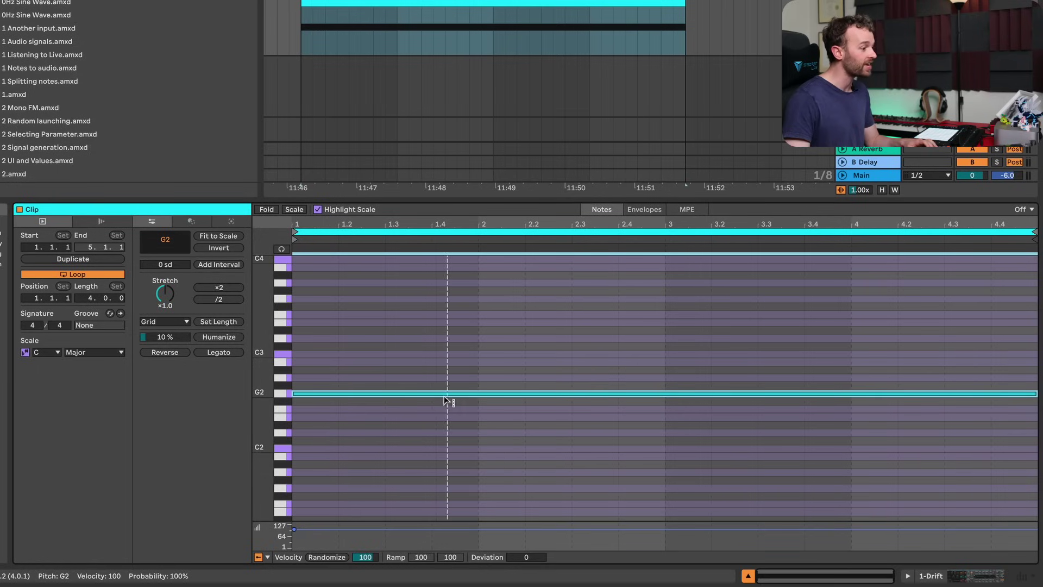
pyautogui.click(417, 394)
pyautogui.click(540, 395)
pyautogui.click(702, 394)
pyautogui.click(772, 395)
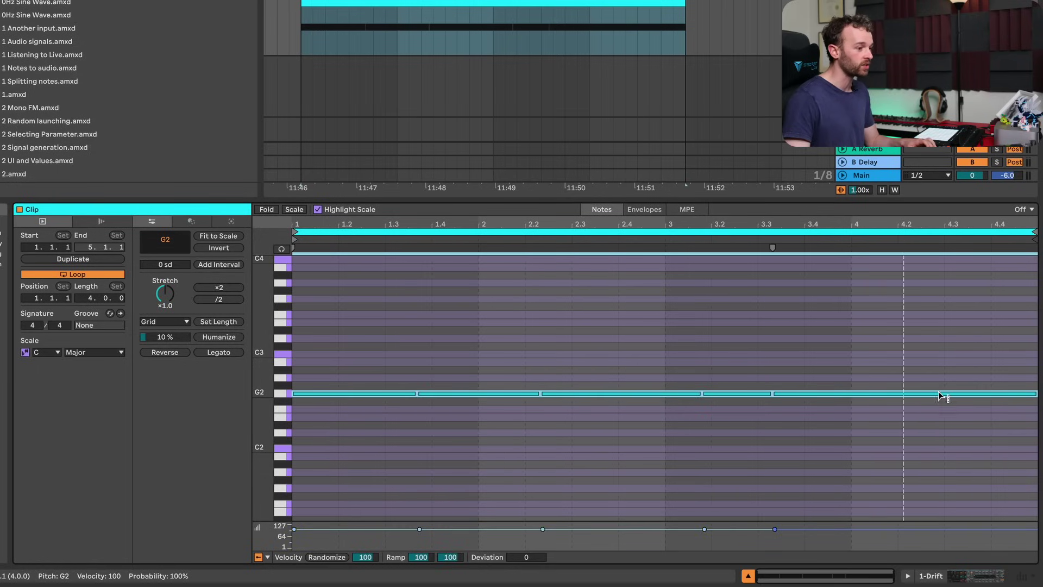
pyautogui.click(939, 395)
pyautogui.press('e')
# Chop the G2 segment running from about beat 2.2 to 3.1 into a run of equal short notes.
pyautogui.click(542, 360)
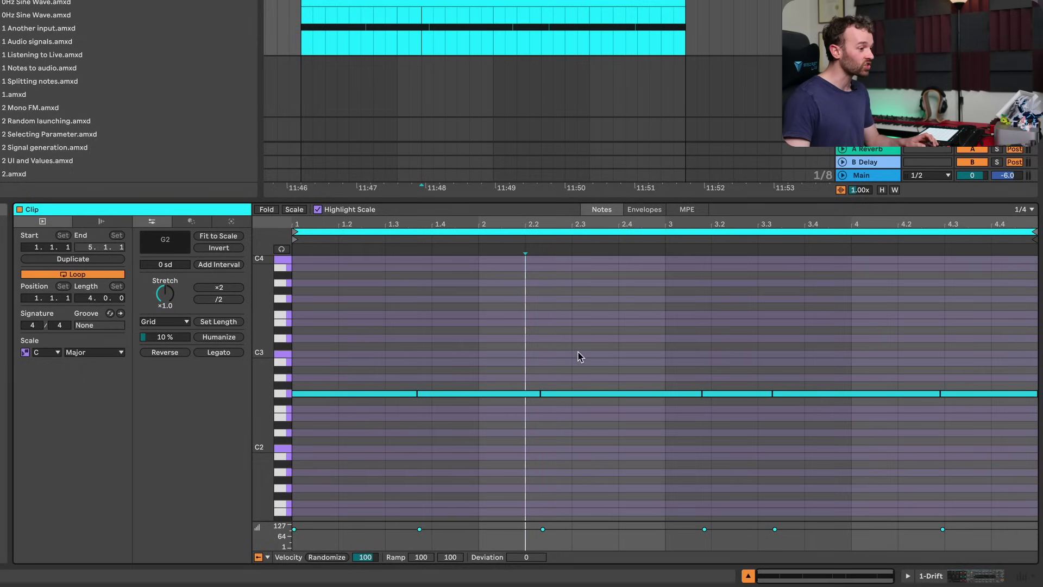
pyautogui.moveTo(577, 351); pyautogui.dragTo(606, 411)
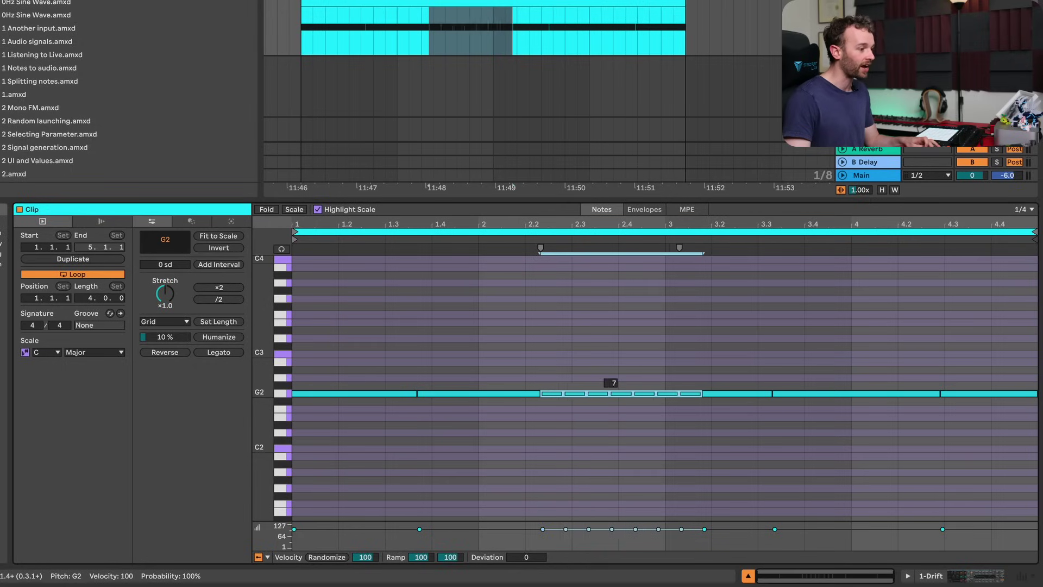
pyautogui.moveTo(611, 393)
pyautogui.mouseDown()
pyautogui.moveTo(611, 348)
pyautogui.moveTo(611, 410)
pyautogui.moveTo(610, 359)
pyautogui.moveTo(611, 383)
pyautogui.mouseUp()
pyautogui.click(728, 432)
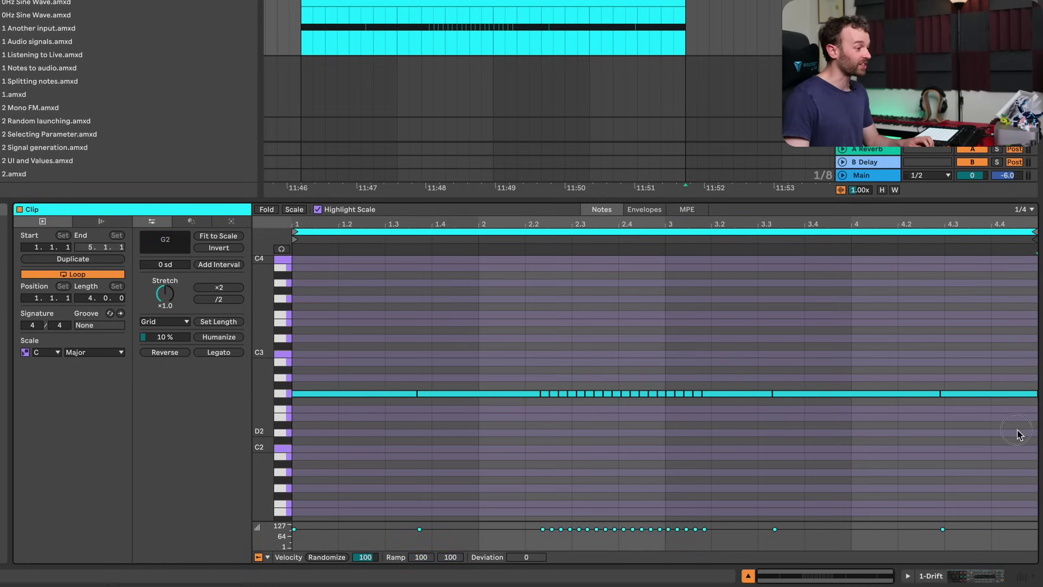
# Select all the G2 notes in the clip and join them into one note.
pyautogui.moveTo(1018, 430); pyautogui.dragTo(400, 309)
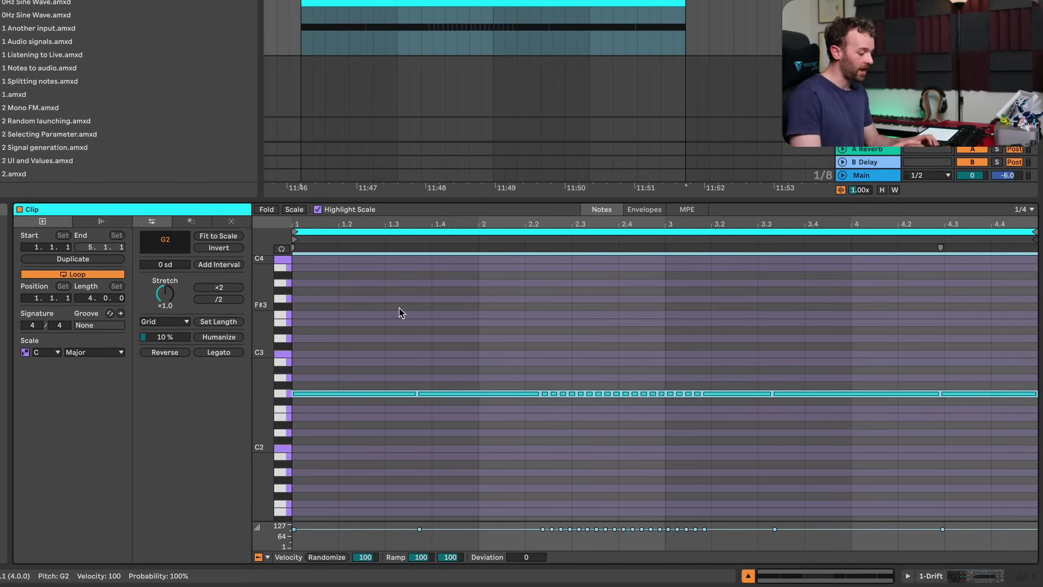
pyautogui.press('super+j')
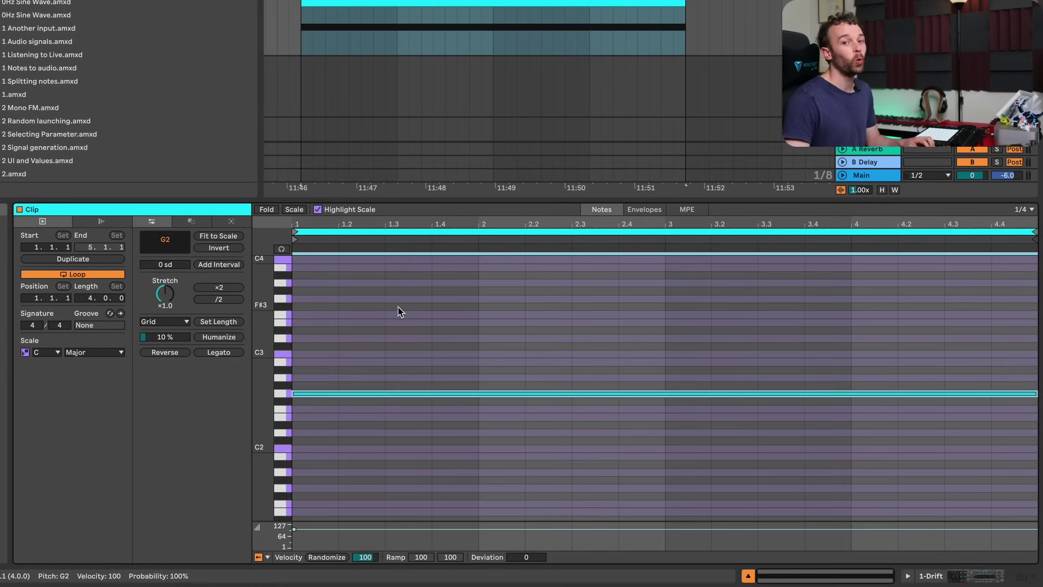
# Add a one-beat F3 note at the clip's start and fit it to the full four-bar time range.
pyautogui.rightClick(496, 405)
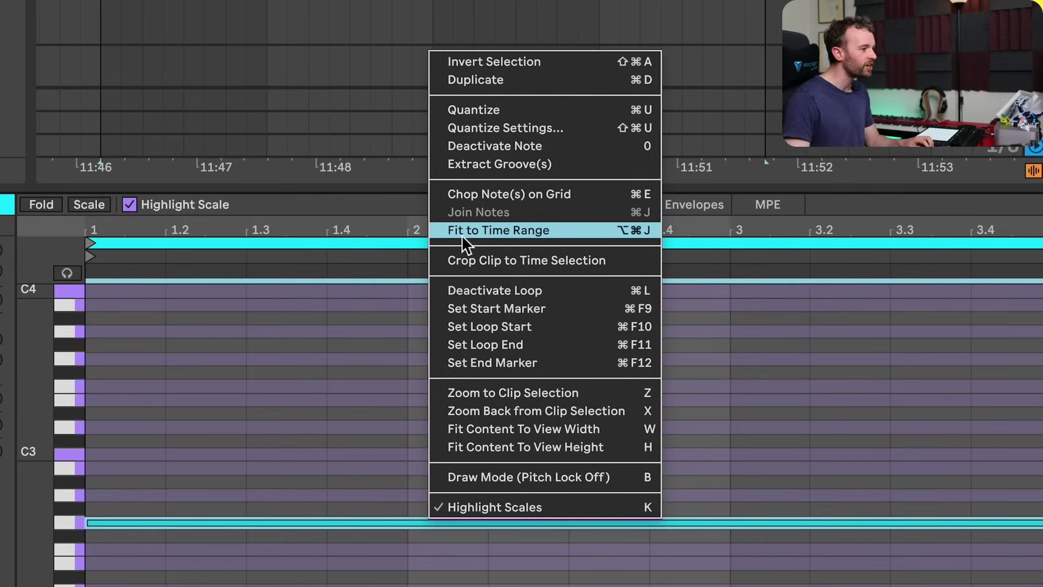
pyautogui.click(123, 409)
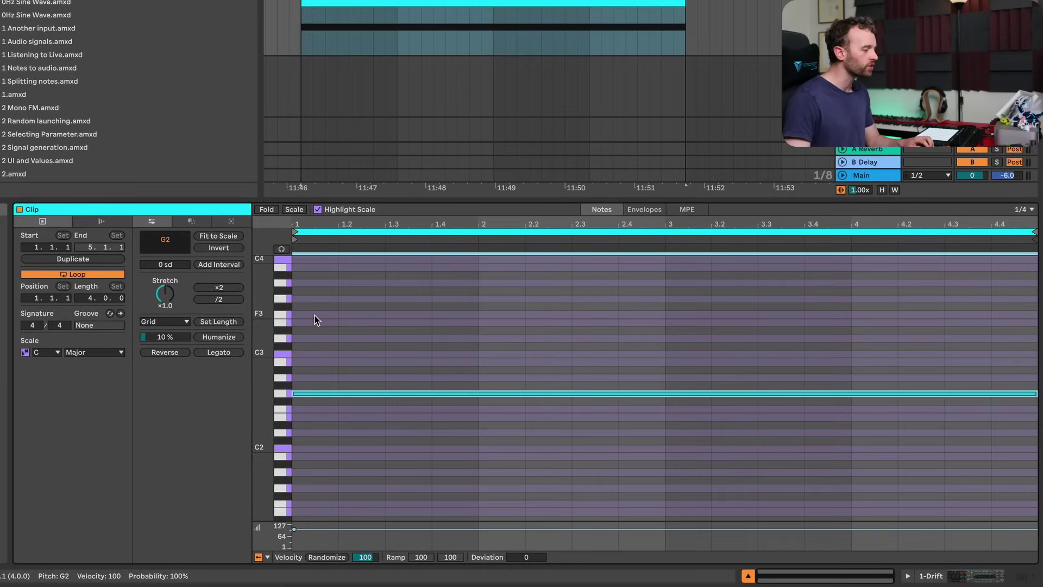
pyautogui.doubleClick(123, 387)
pyautogui.moveTo(1034, 346); pyautogui.dragTo(304, 326)
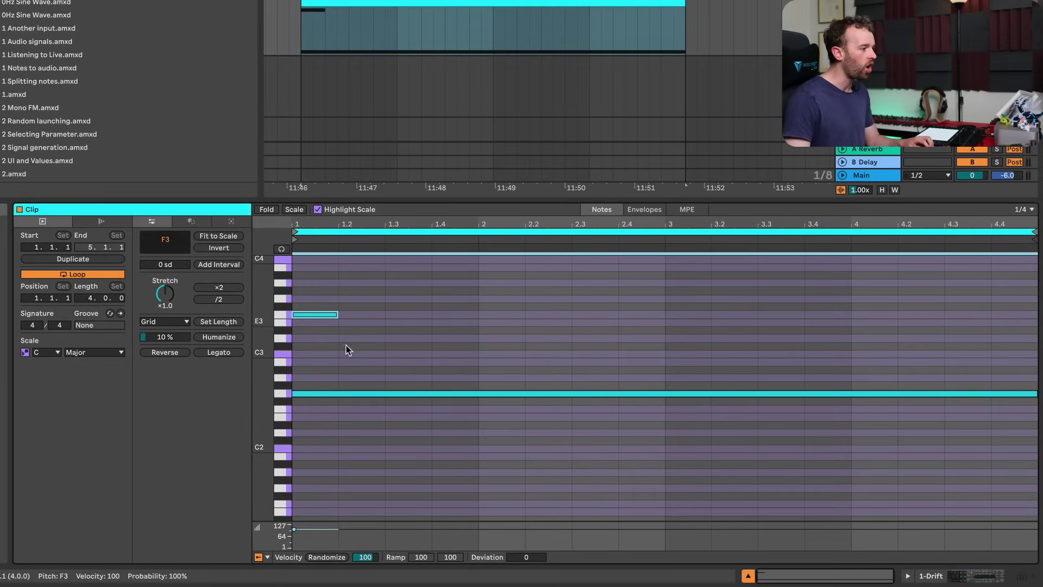
pyautogui.rightClick(317, 316)
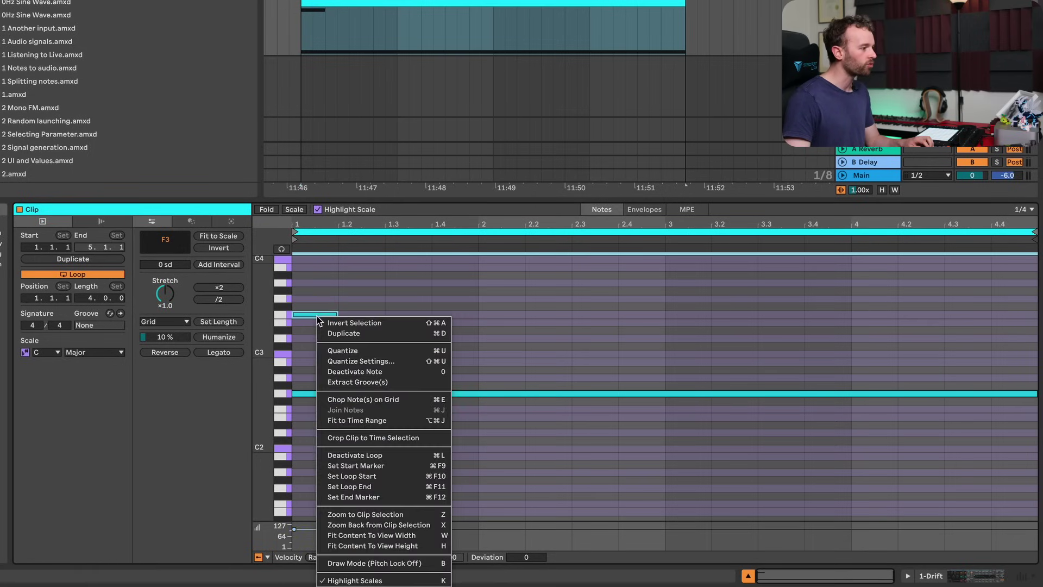
pyautogui.click(358, 421)
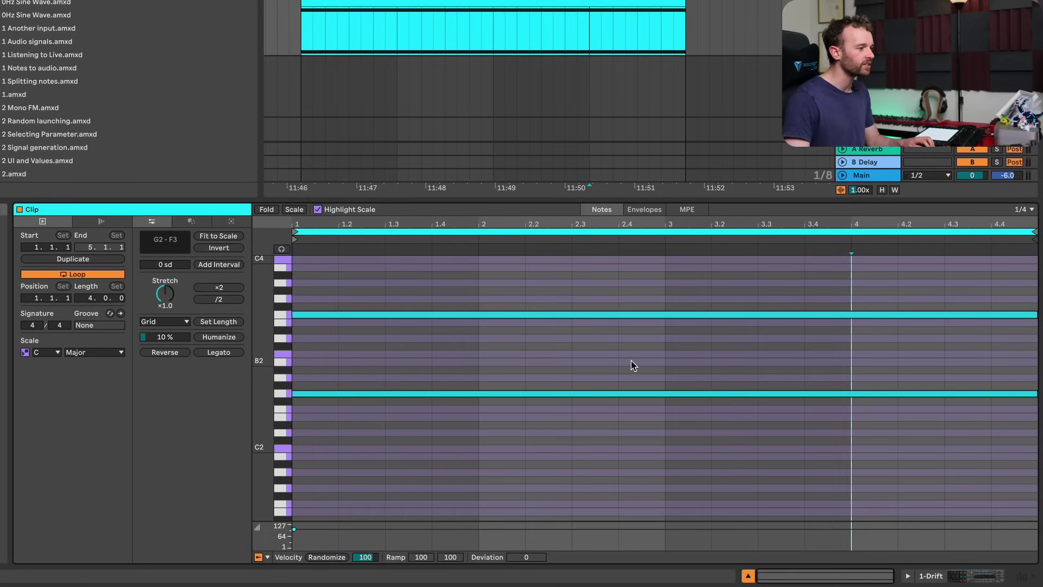
# Shorten the F3 note to two beats and fit it to the time range from the clip's start to bar 3.
pyautogui.moveTo(636, 361); pyautogui.dragTo(303, 291)
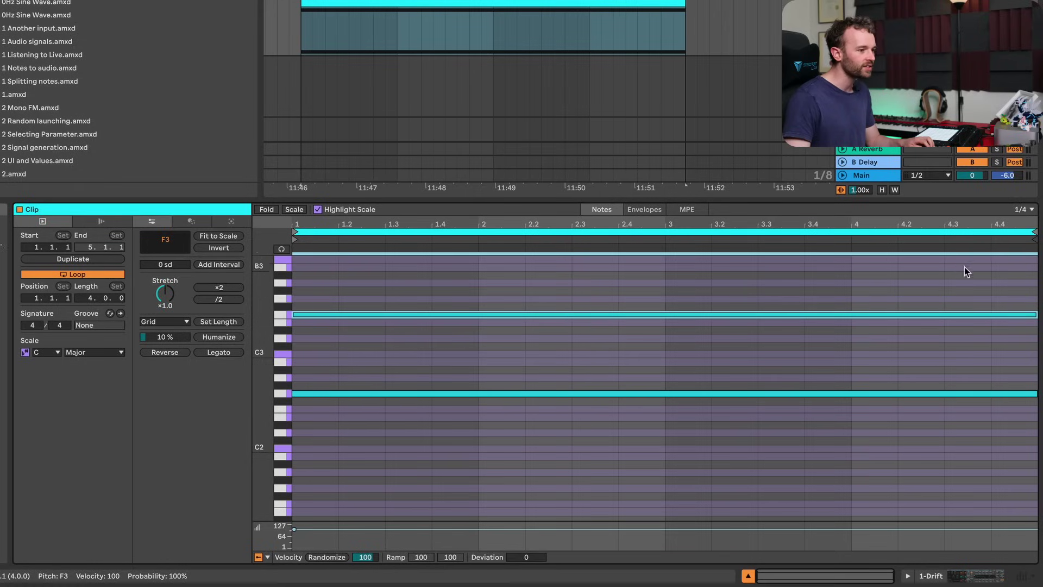
pyautogui.moveTo(1035, 314); pyautogui.dragTo(386, 317)
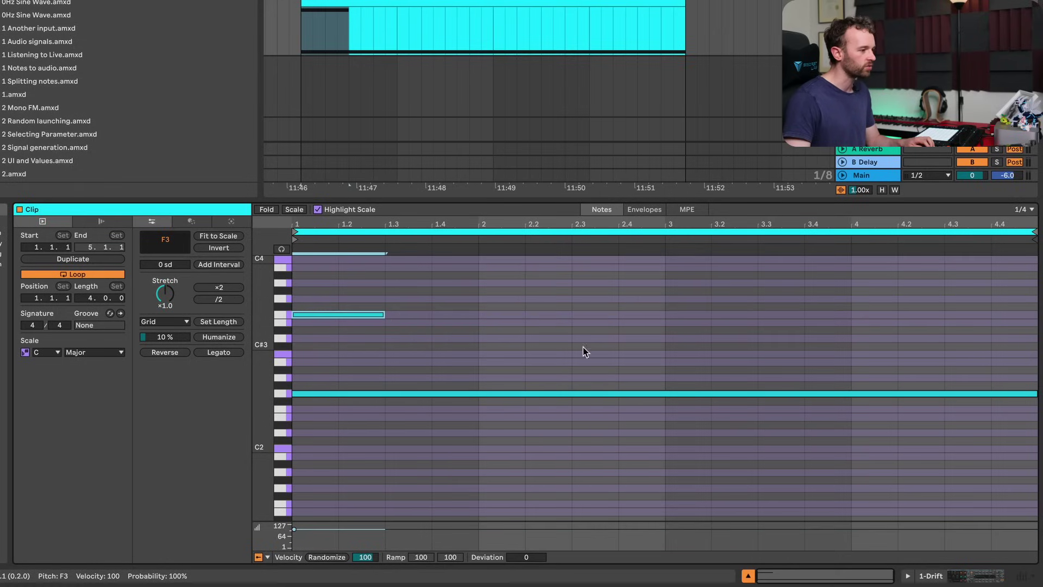
pyautogui.moveTo(632, 348); pyautogui.dragTo(340, 303)
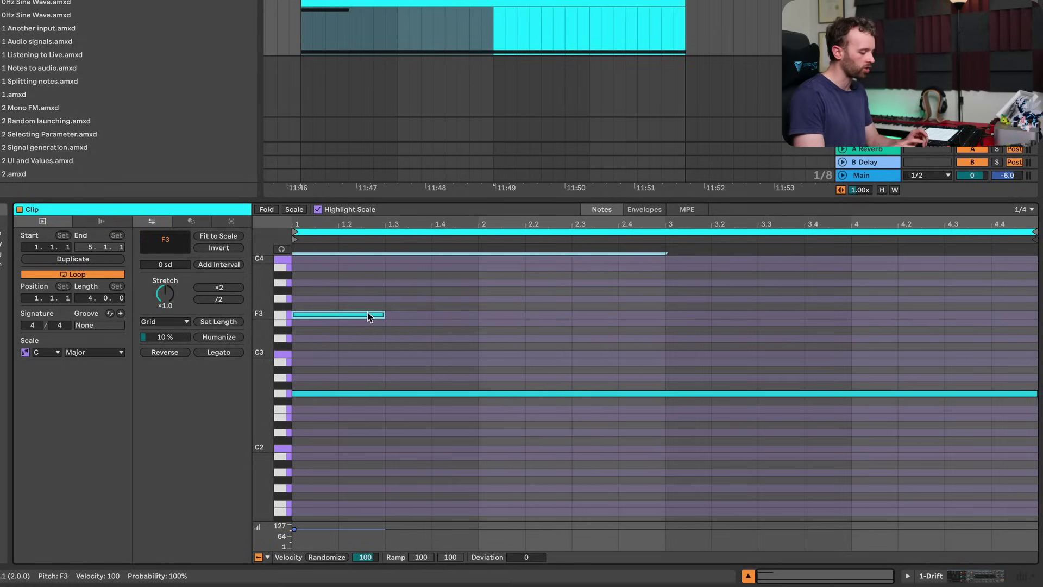
pyautogui.press('alt+super+j')
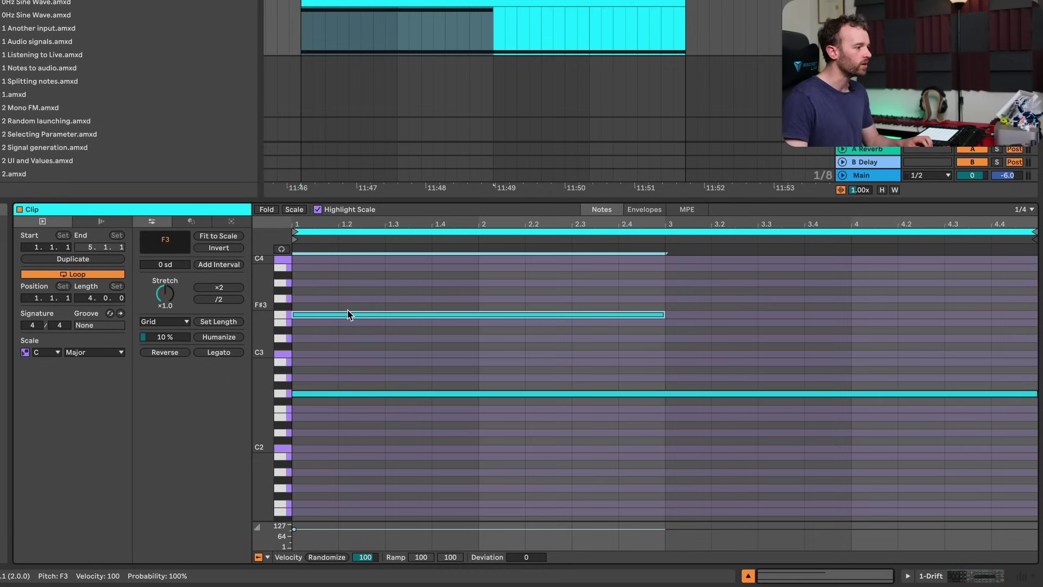
pyautogui.moveTo(339, 297); pyautogui.dragTo(660, 358)
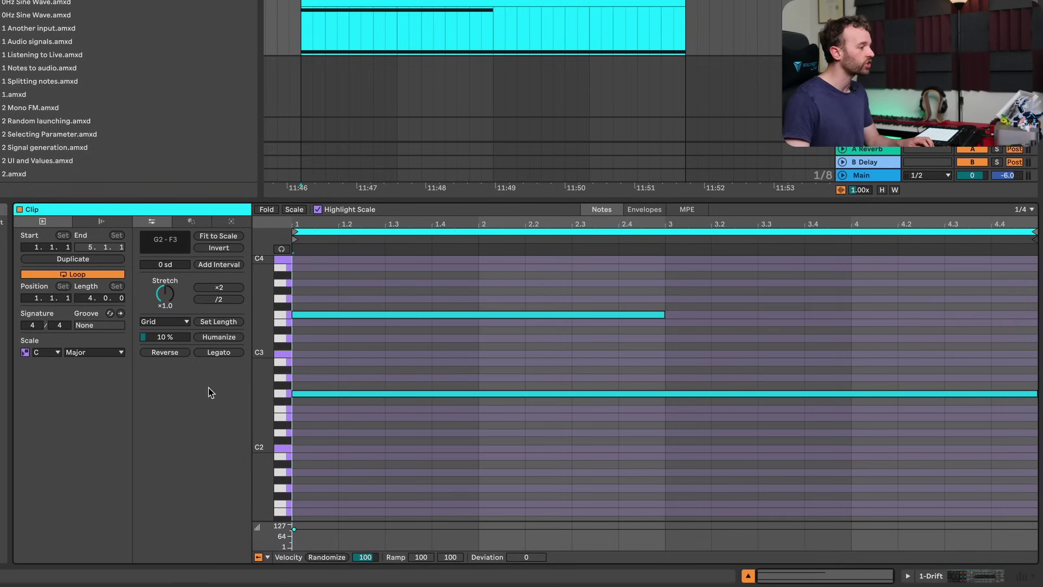
# Delete the G2 and F3 notes and place eight scattered one-beat notes between A1 and F3 across the four bars.
pyautogui.moveTo(373, 300); pyautogui.dragTo(554, 500)
pyautogui.press('Delete')
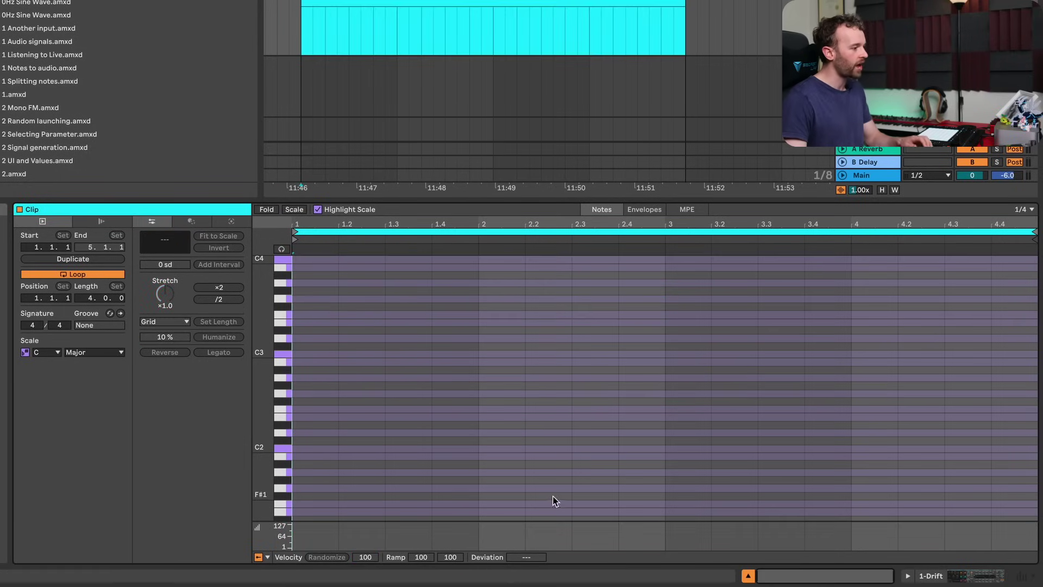
pyautogui.doubleClick(298, 416)
pyautogui.doubleClick(401, 394)
pyautogui.doubleClick(639, 450)
pyautogui.doubleClick(754, 386)
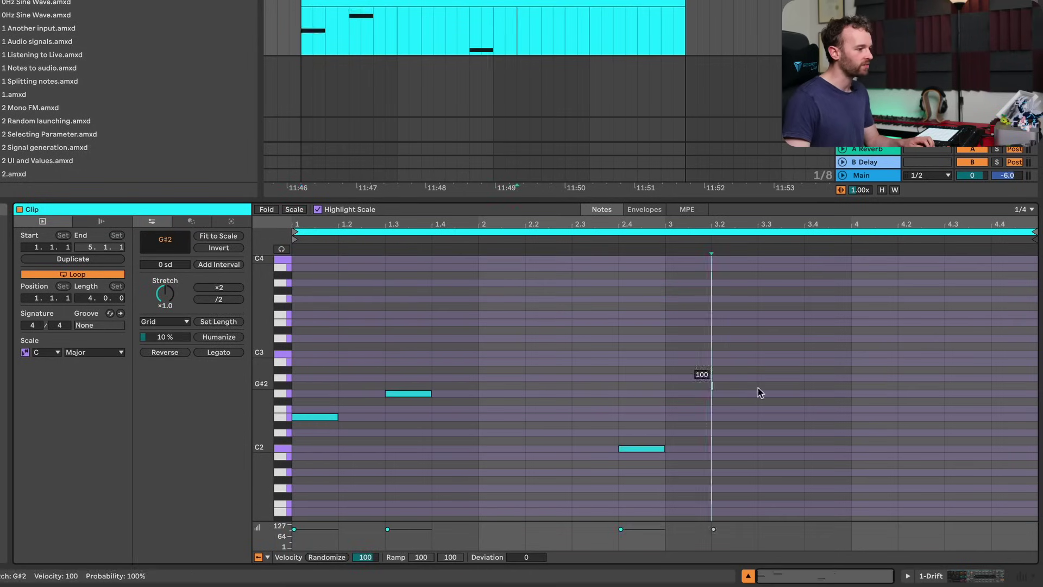
pyautogui.doubleClick(595, 338)
pyautogui.doubleClick(958, 472)
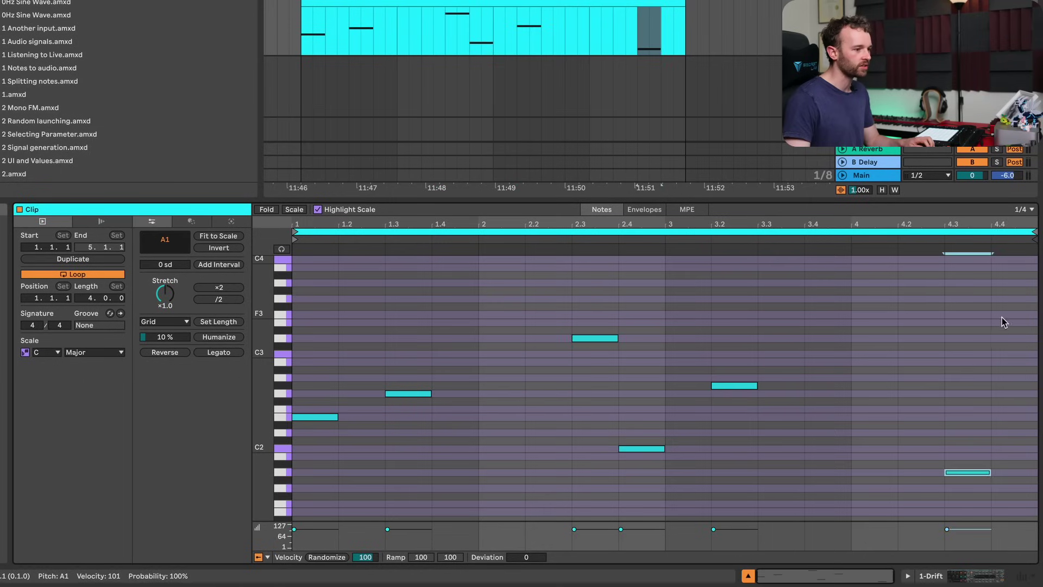
pyautogui.doubleClick(886, 386)
pyautogui.doubleClick(973, 315)
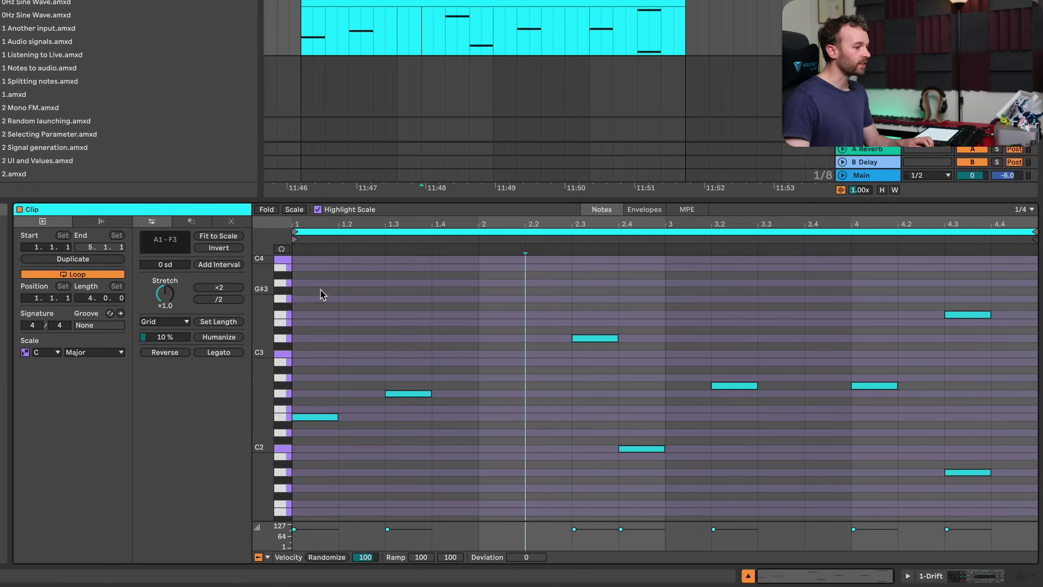
# Select all the scattered notes and fit them to the C Major scale.
pyautogui.moveTo(318, 288); pyautogui.dragTo(963, 502)
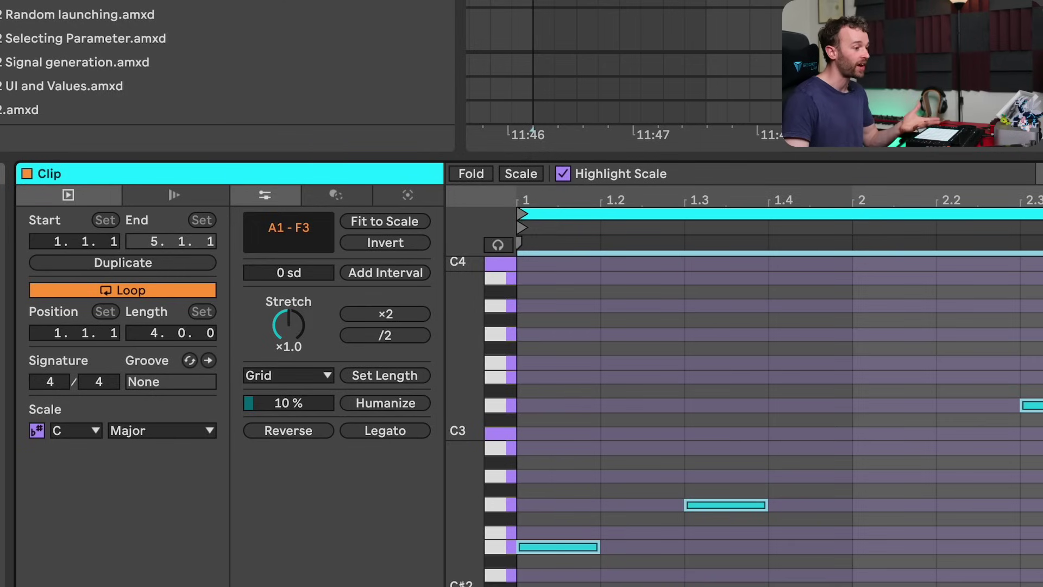
pyautogui.moveTo(948, 429); pyautogui.dragTo(693, 389)
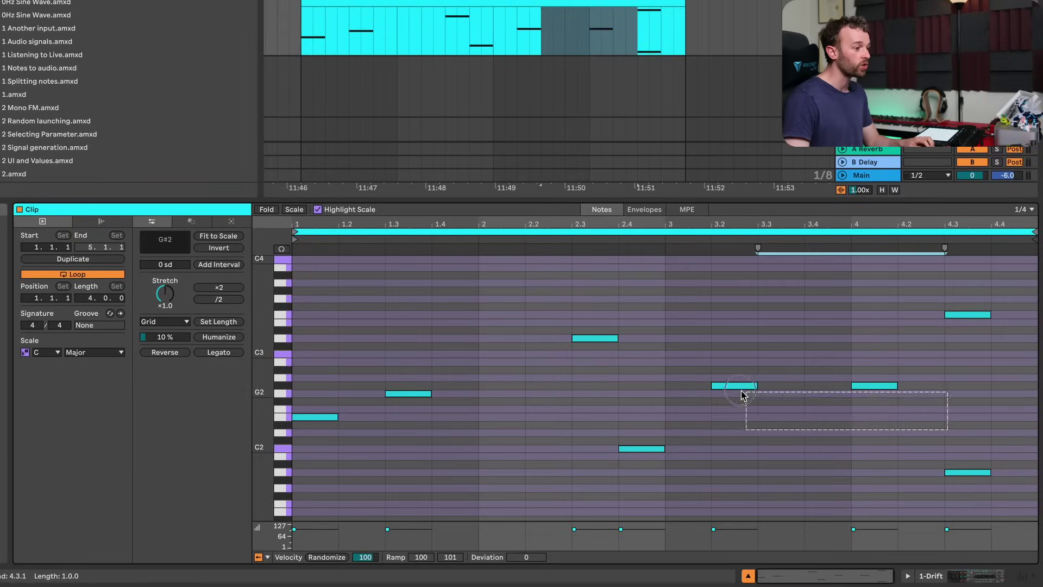
pyautogui.click(699, 350)
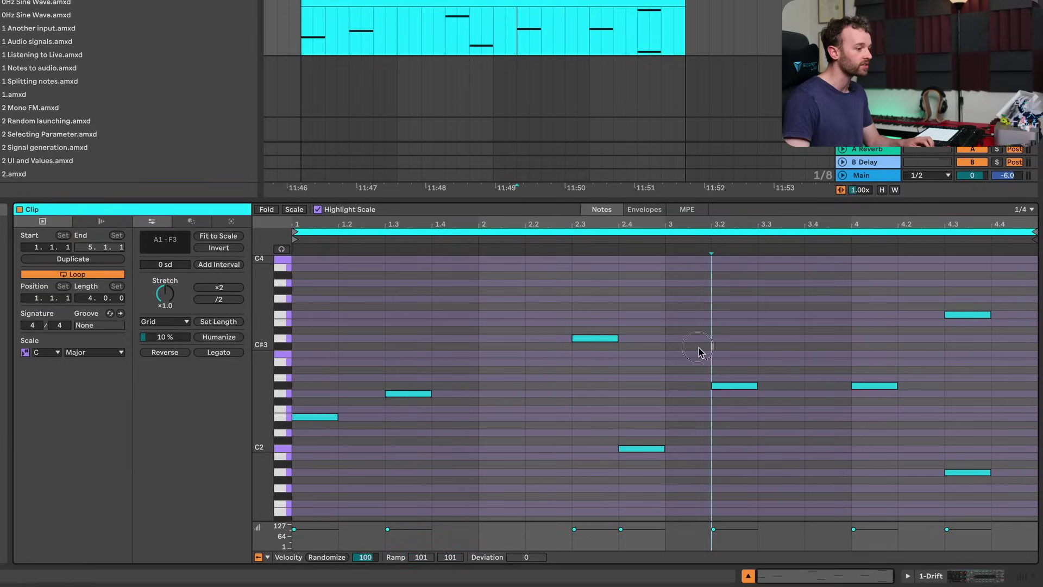
pyautogui.hotkey('ctrl', 'a')
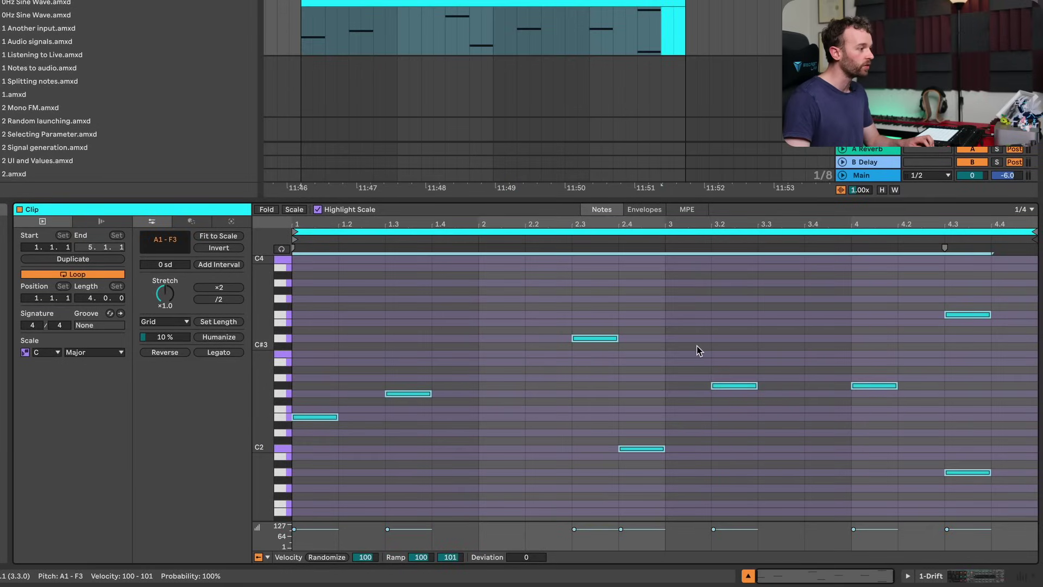
pyautogui.click(210, 236)
pyautogui.moveTo(688, 372); pyautogui.dragTo(884, 400)
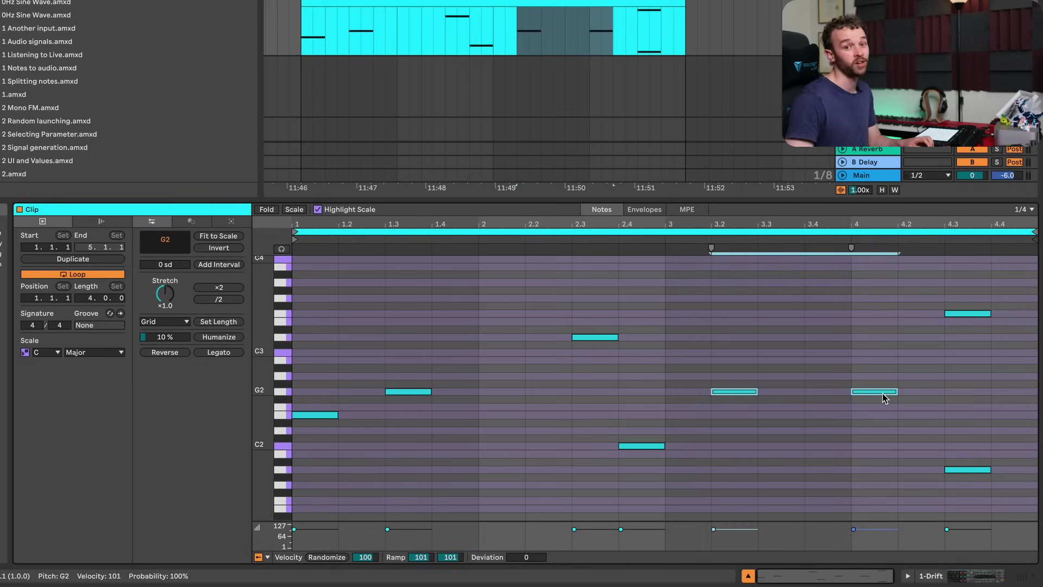
pyautogui.click(884, 398)
pyautogui.click(988, 495)
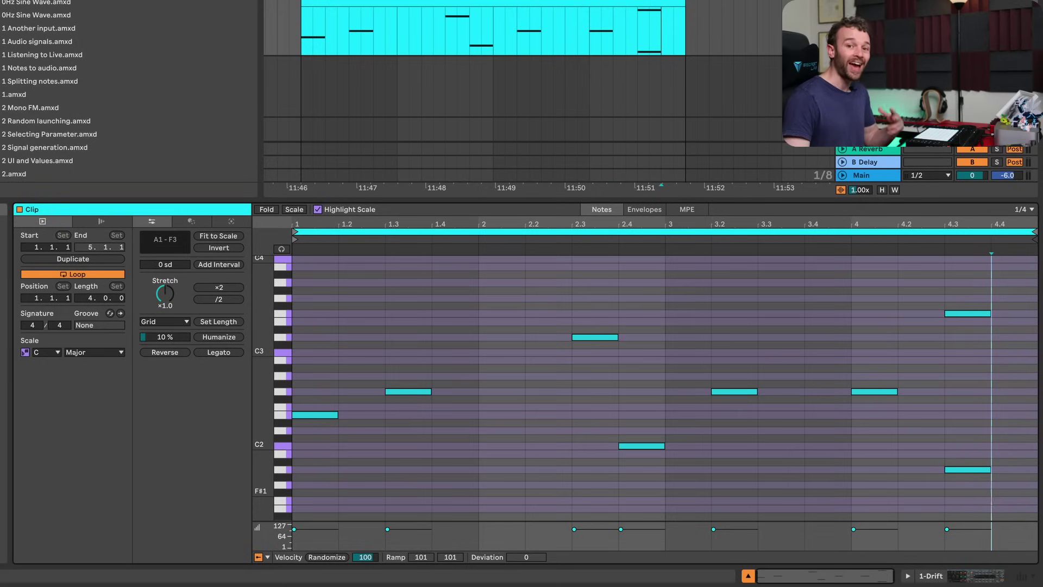
# Add a +6 scale-degree interval to all the notes and compress them in time with a /5.6 stretch.
pyautogui.moveTo(998, 497); pyautogui.dragTo(298, 277)
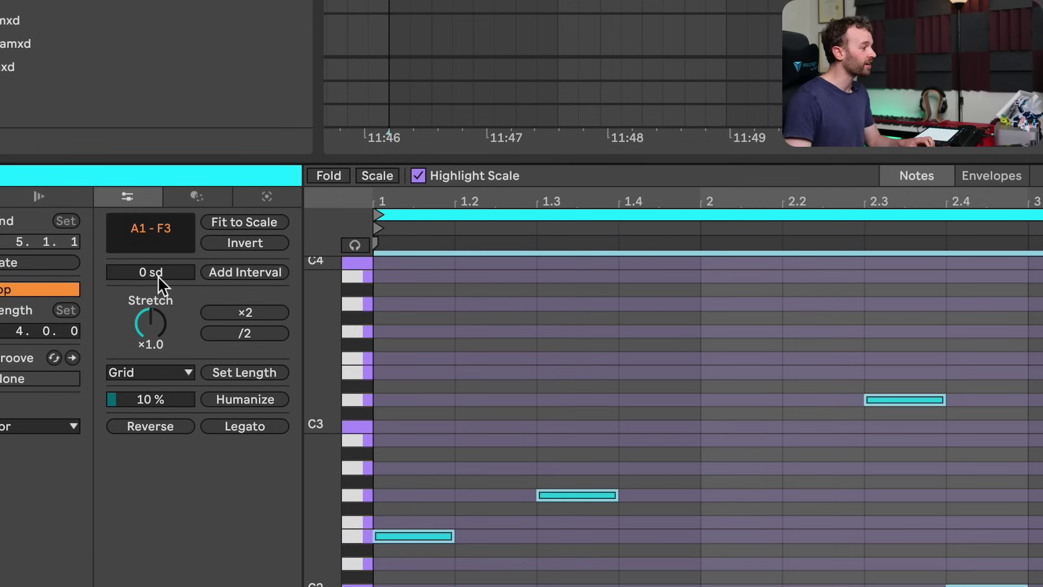
pyautogui.moveTo(158, 276); pyautogui.dragTo(158, 243)
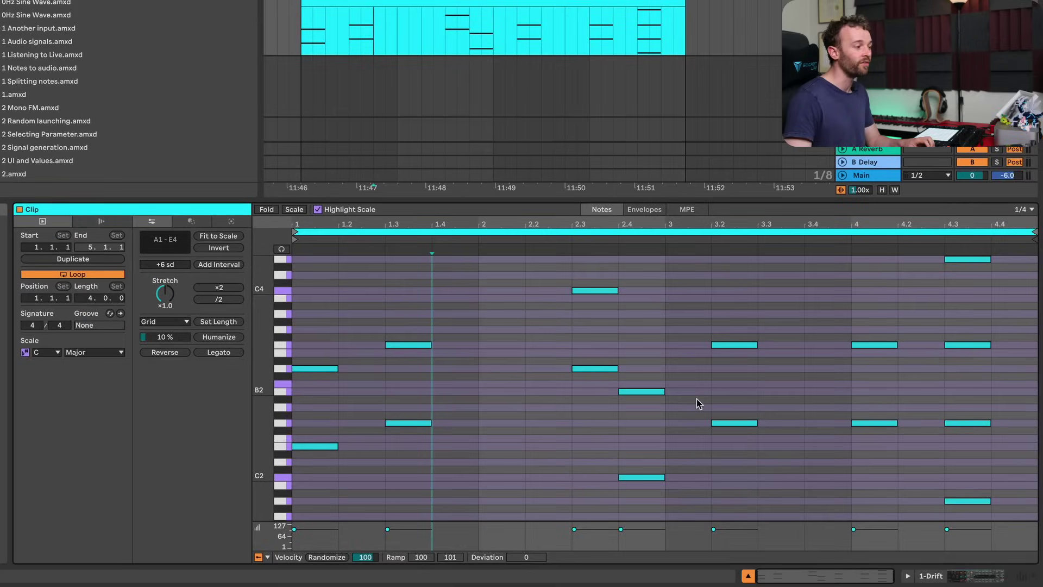
pyautogui.moveTo(994, 514); pyautogui.dragTo(281, 210)
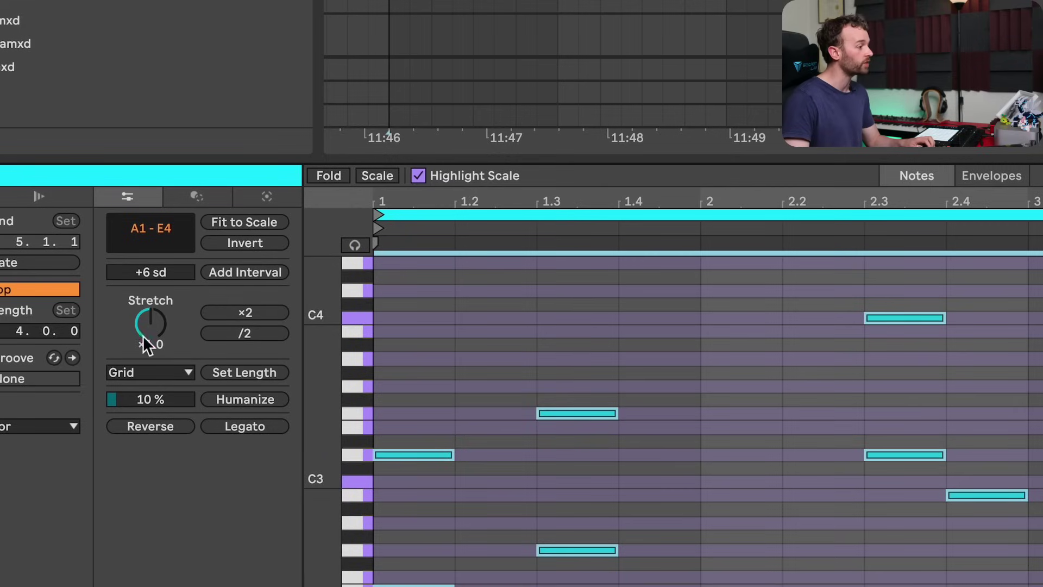
pyautogui.moveTo(144, 321); pyautogui.dragTo(143, 353)
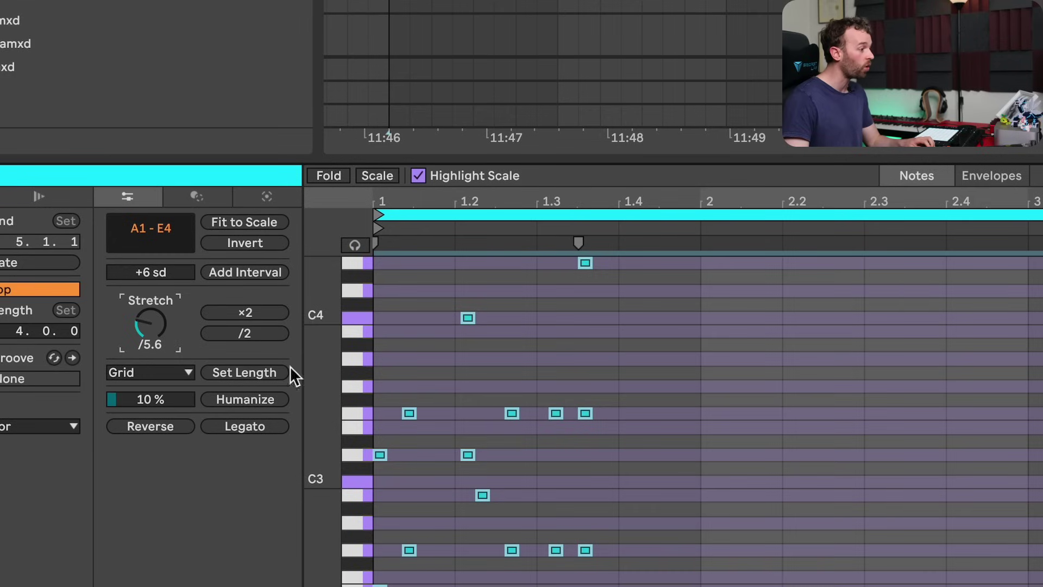
# Set the length of all the compressed notes to 1/16, then 1/4, and finally 1/128.
pyautogui.click(174, 370)
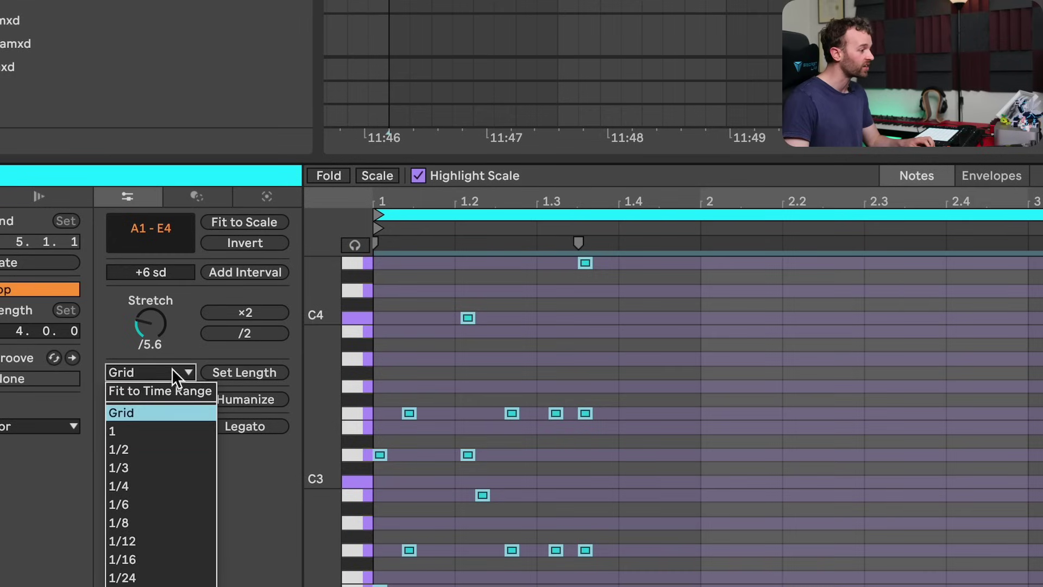
pyautogui.click(161, 570)
pyautogui.click(255, 367)
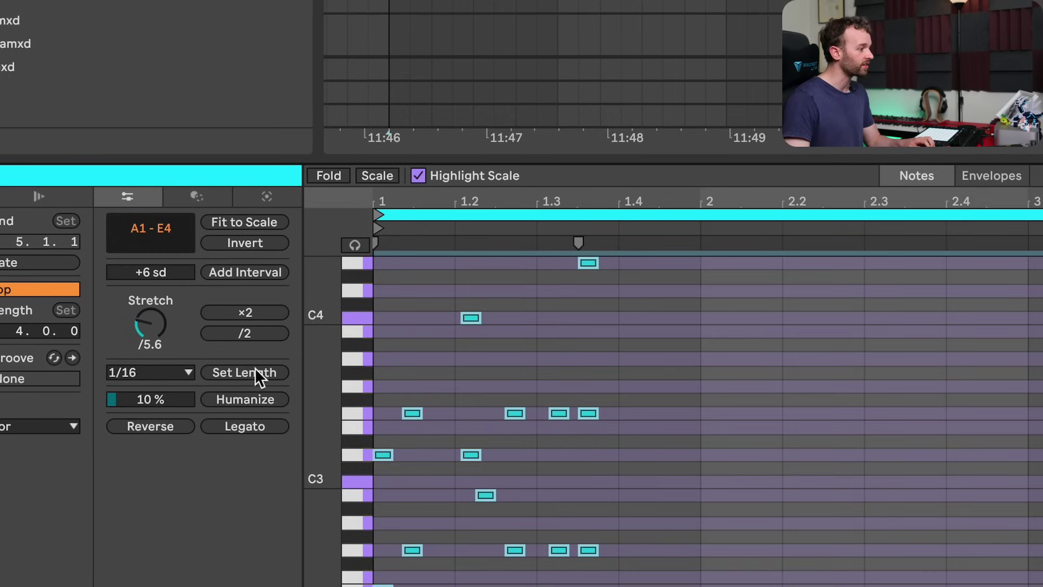
pyautogui.click(174, 371)
pyautogui.click(156, 486)
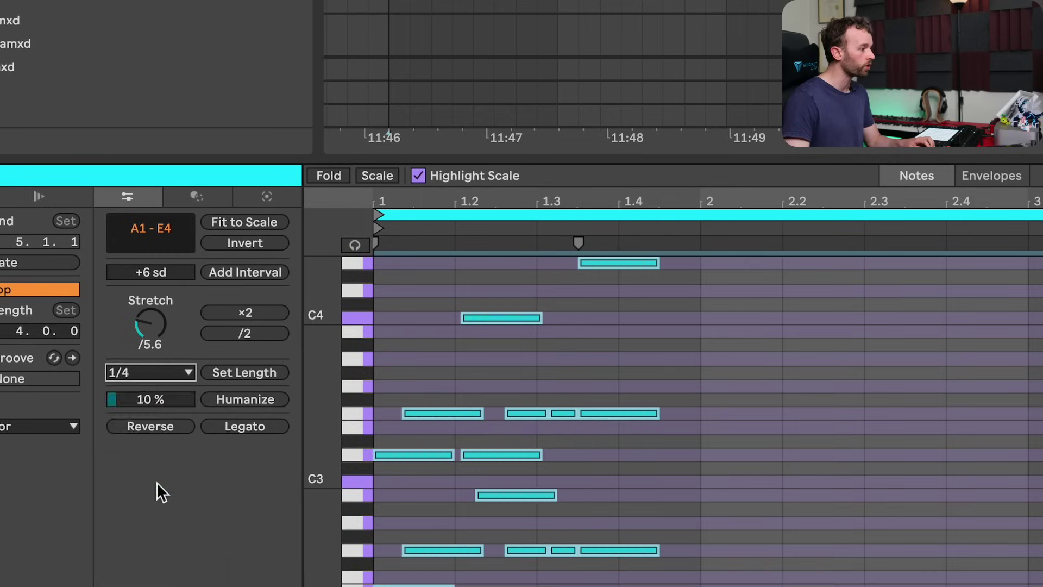
pyautogui.click(174, 374)
pyautogui.click(142, 586)
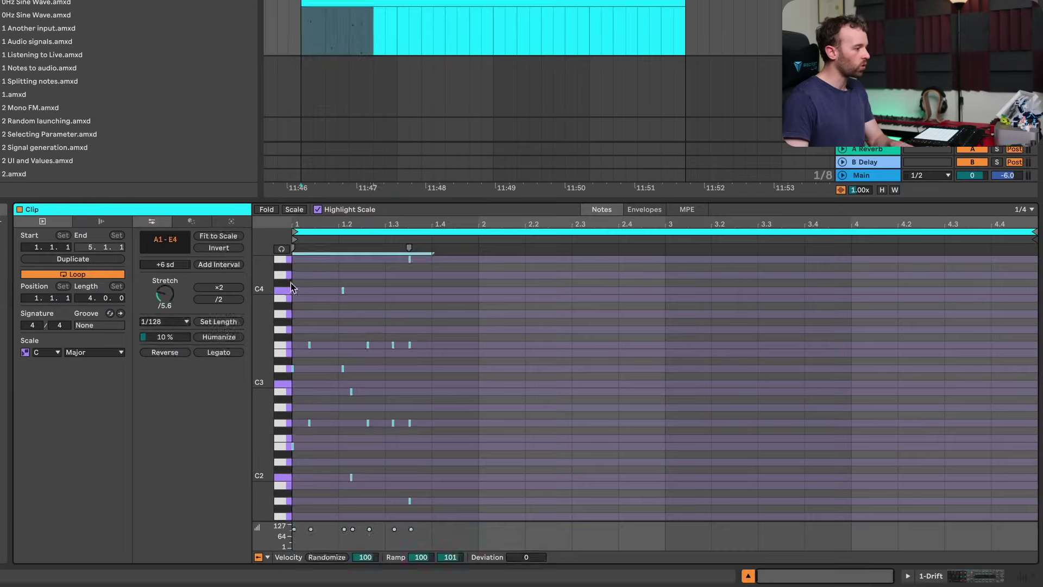
# Replace the compressed notes with a row of sixteen one-beat C3 notes filling the four bars.
pyautogui.press('Delete')
pyautogui.doubleClick(431, 481)
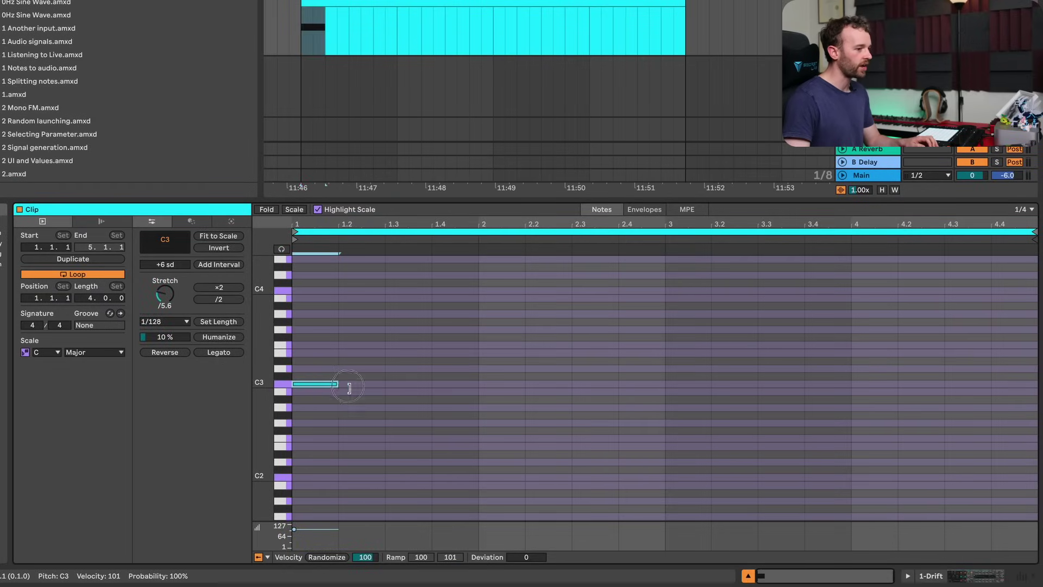
pyautogui.moveTo(348, 387); pyautogui.dragTo(1026, 397)
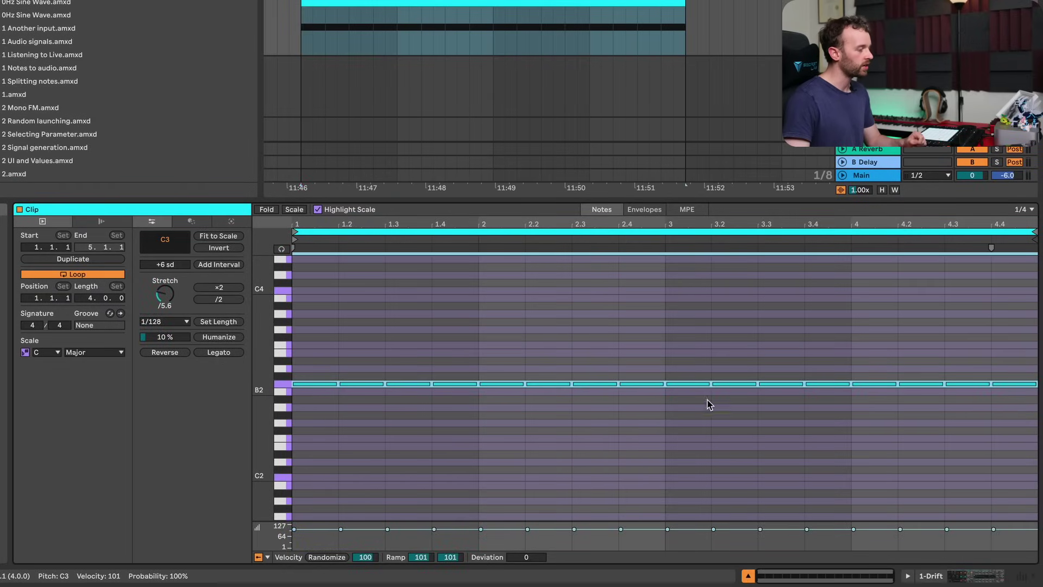
pyautogui.moveTo(303, 411)
pyautogui.mouseDown()
pyautogui.moveTo(668, 345)
pyautogui.moveTo(970, 317)
pyautogui.mouseUp()
pyautogui.click(880, 308)
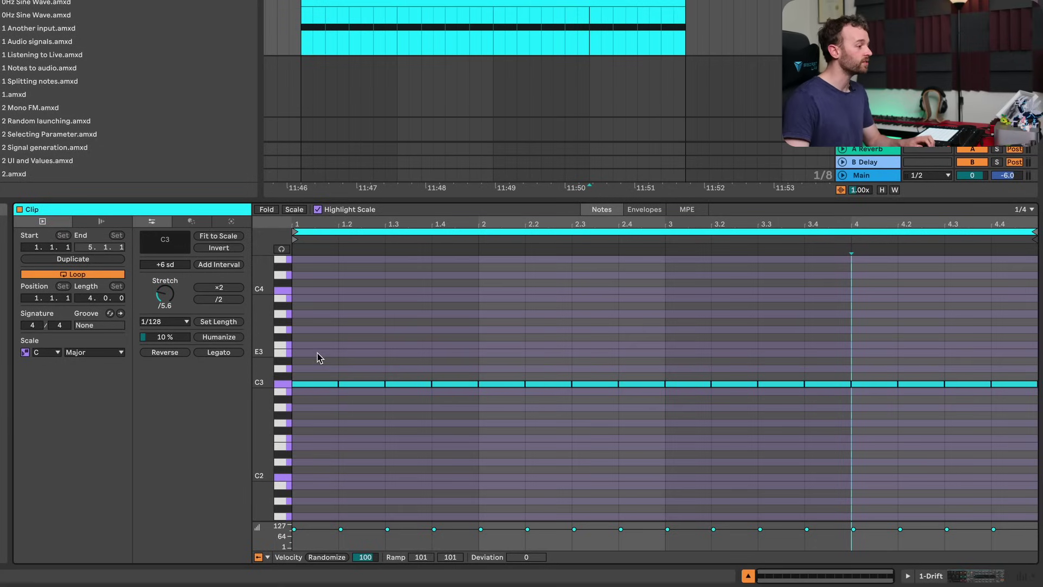
# Select all the C3 notes and humanize their timing repeatedly, raising the Humanize amount to 65% and then 70%.
pyautogui.moveTo(318, 353); pyautogui.dragTo(1018, 442)
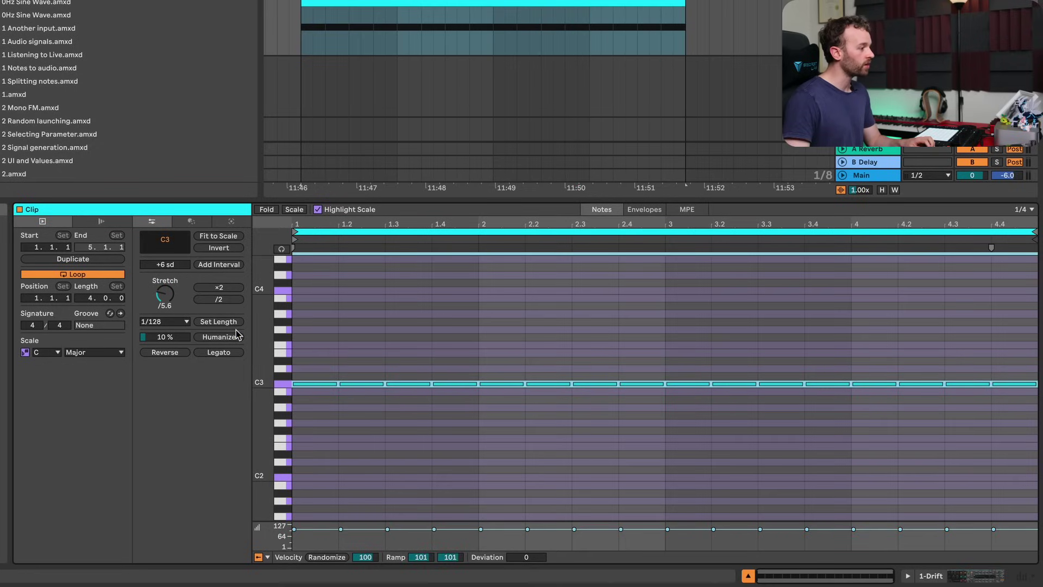
pyautogui.moveTo(166, 339)
pyautogui.mouseDown()
pyautogui.moveTo(165, 322)
pyautogui.moveTo(166, 355)
pyautogui.moveTo(165, 300)
pyautogui.moveTo(166, 380)
pyautogui.moveTo(166, 328)
pyautogui.mouseUp()
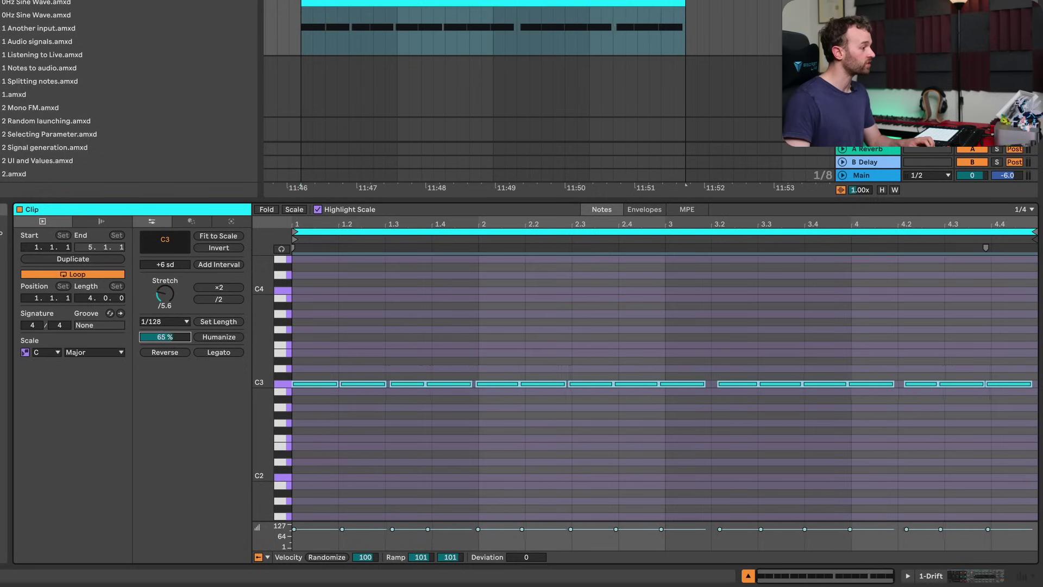
pyautogui.click(232, 337)
pyautogui.click(232, 336)
pyautogui.click(232, 337)
pyautogui.click(232, 337)
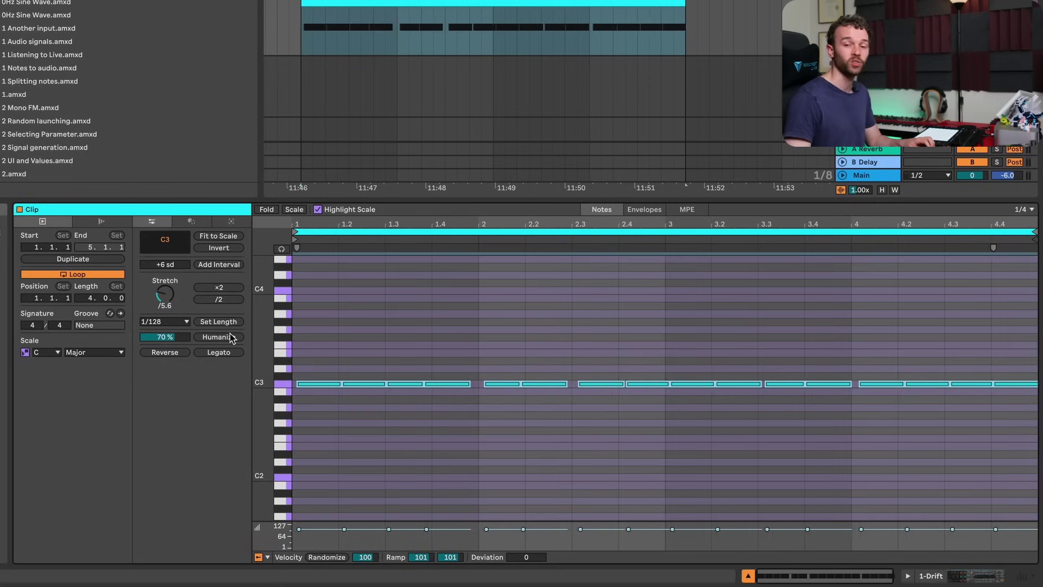
pyautogui.click(230, 336)
pyautogui.click(231, 336)
pyautogui.click(230, 336)
pyautogui.click(230, 336)
pyautogui.click(230, 336)
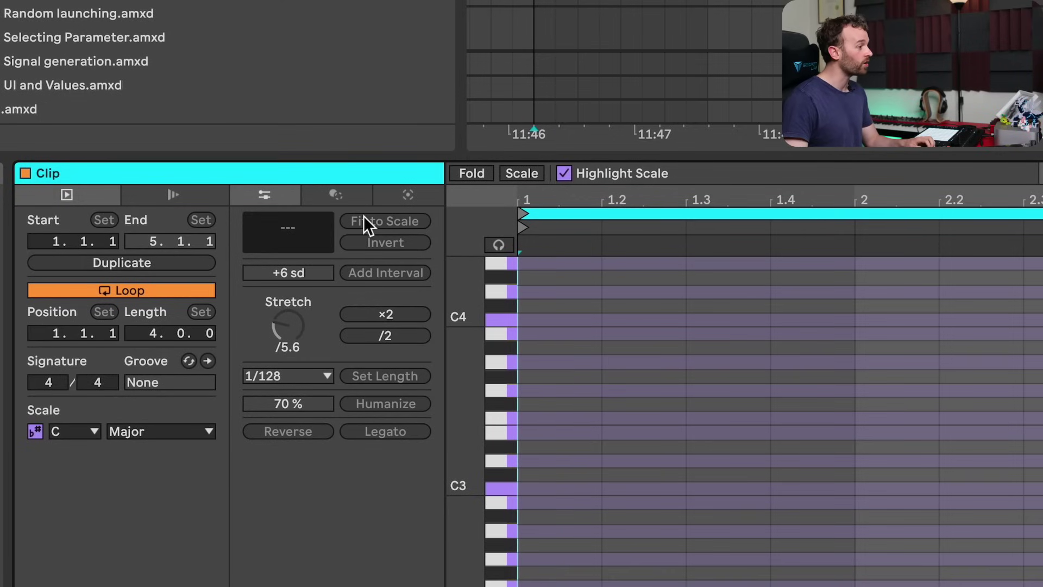
# Choose the Stacks MIDI generator and add three more chords so that the progression fills the four bars.
pyautogui.click(334, 195)
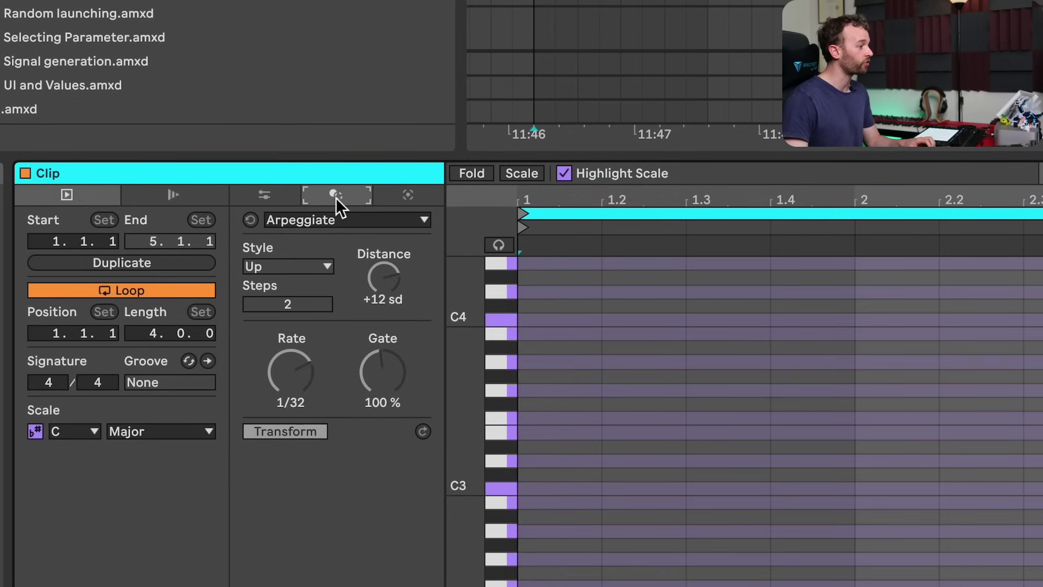
pyautogui.click(406, 196)
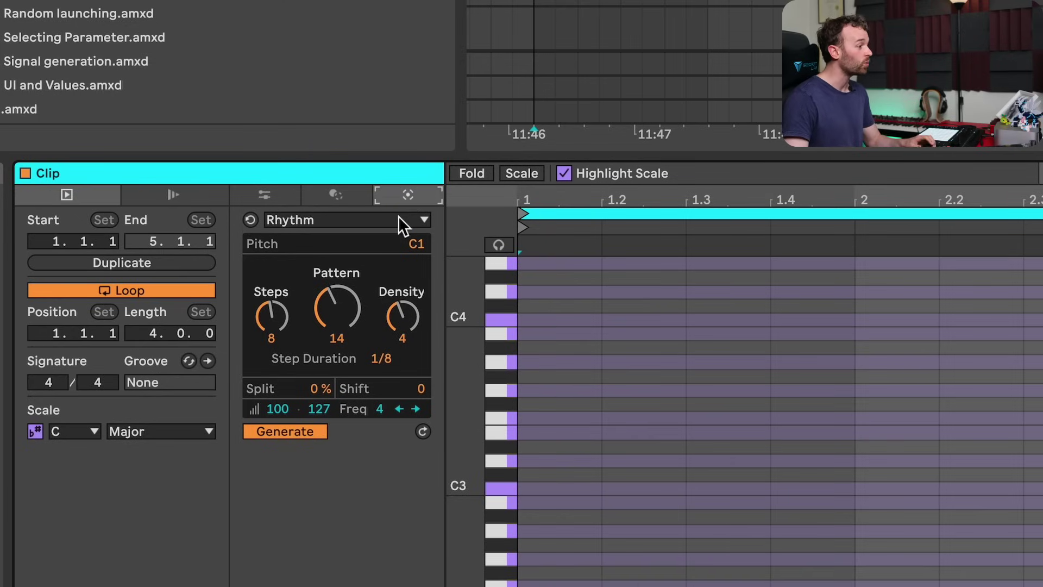
pyautogui.click(399, 217)
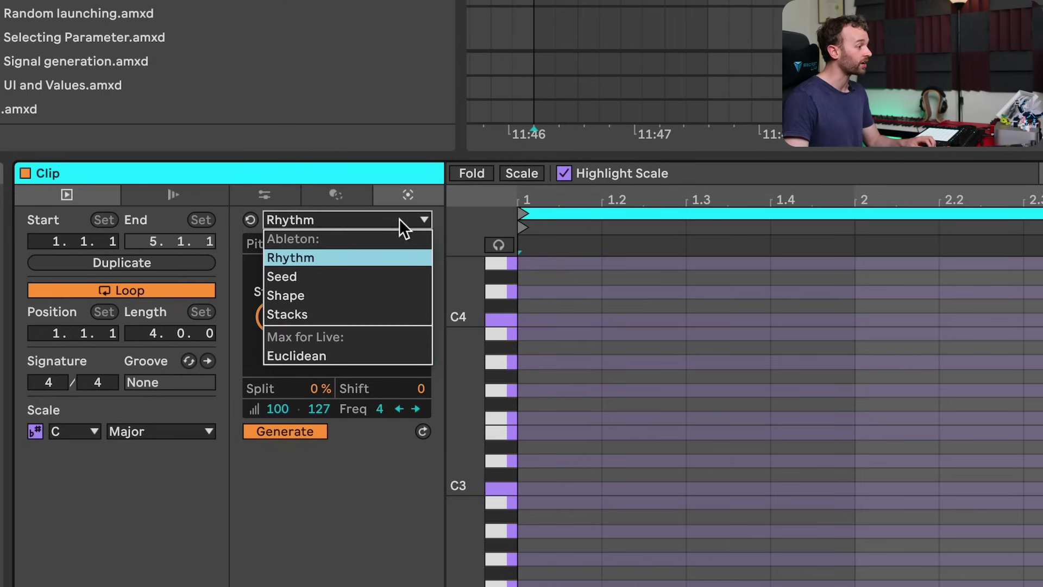
pyautogui.click(371, 314)
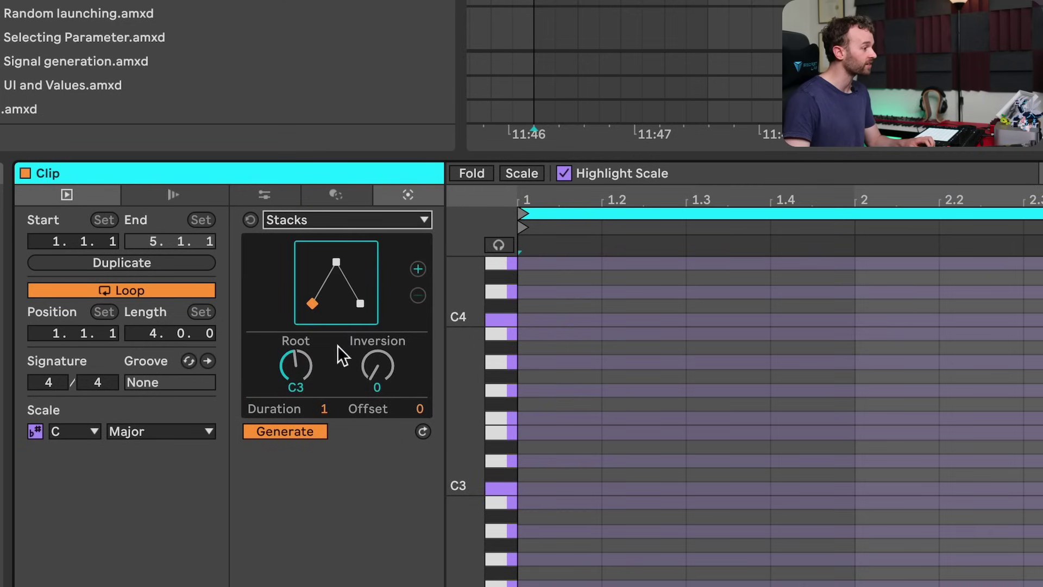
pyautogui.click(418, 269)
pyautogui.click(418, 269)
pyautogui.click(417, 269)
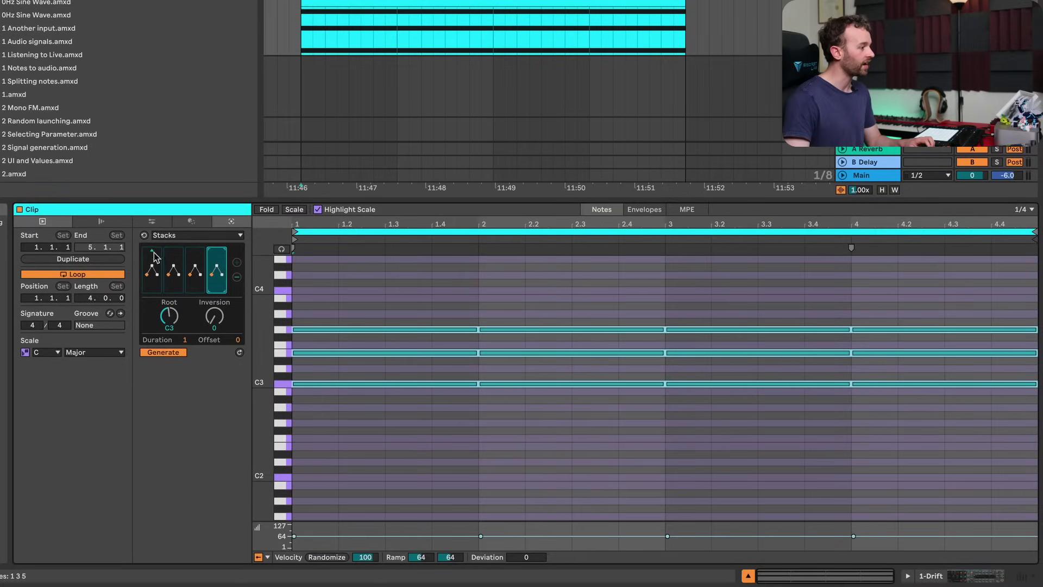
# Change the stack shapes to four-note 1 3 5 7 chords for the first two and 1 3 6 chords for the last two.
pyautogui.click(153, 256)
pyautogui.click(175, 260)
pyautogui.click(197, 262)
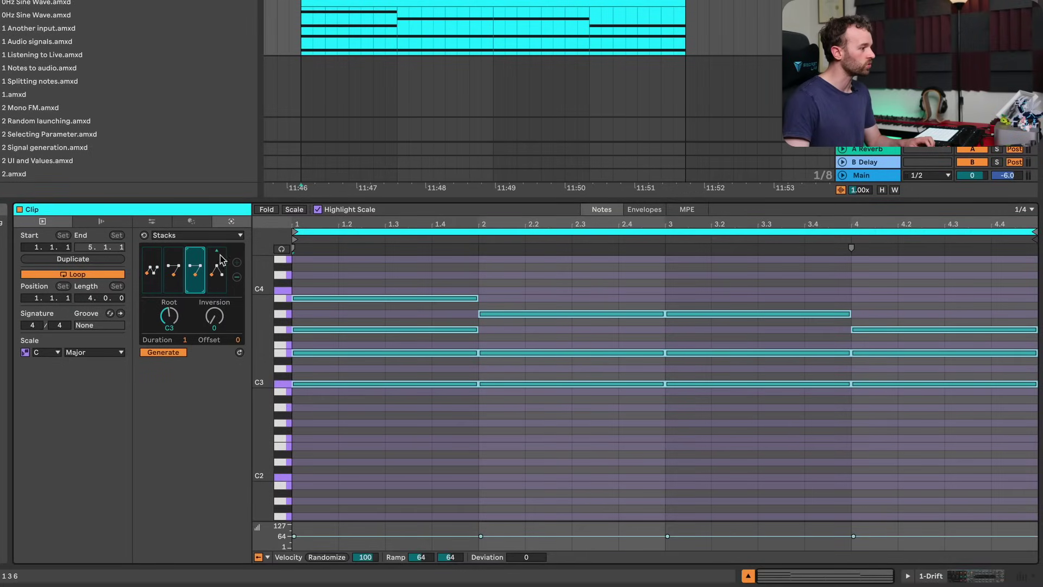
pyautogui.click(221, 258)
pyautogui.click(175, 256)
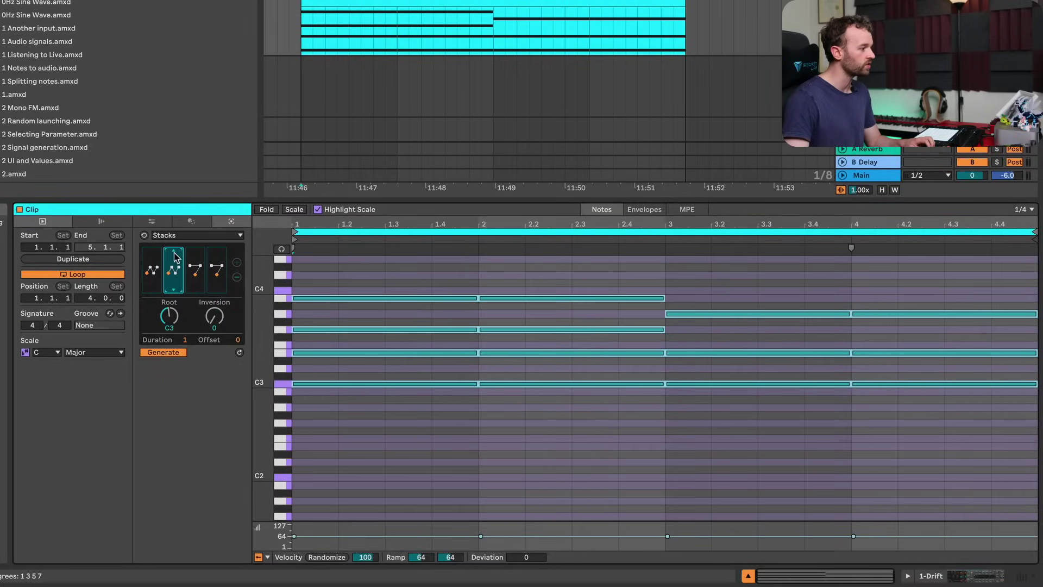
# Raise the root of the second and fourth chords to E3 and play back the progression.
pyautogui.moveTo(173, 308)
pyautogui.mouseDown()
pyautogui.moveTo(172, 324)
pyautogui.moveTo(175, 298)
pyautogui.moveTo(171, 311)
pyautogui.mouseUp()
pyautogui.click(200, 289)
pyautogui.click(217, 271)
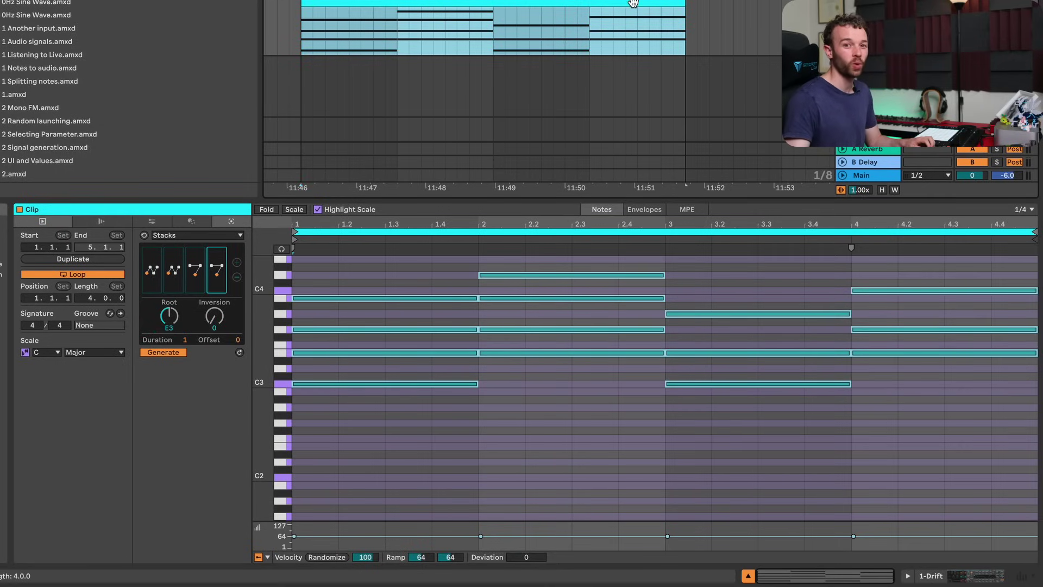
pyautogui.press('space')
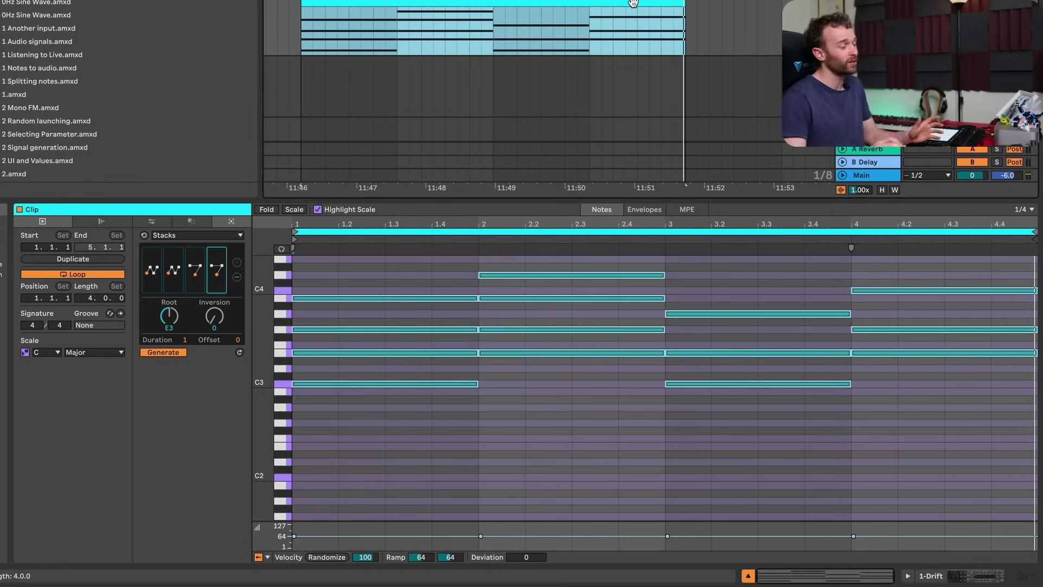
# Replace the chords in the clip with random notes generated by the Seed generator.
pyautogui.moveTo(950, 437); pyautogui.dragTo(216, 205)
pyautogui.press('Delete')
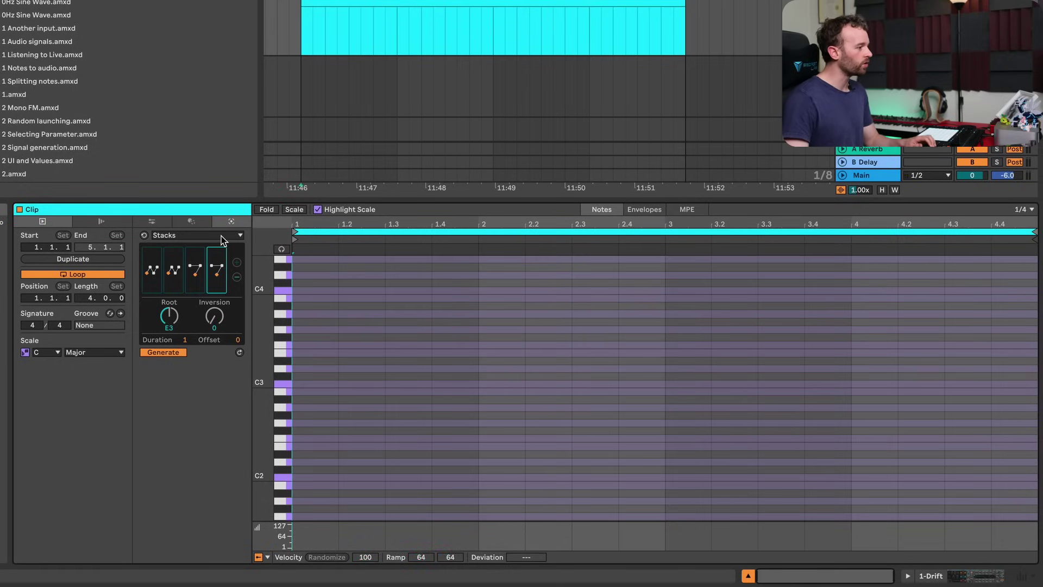
pyautogui.click(225, 235)
pyautogui.click(220, 273)
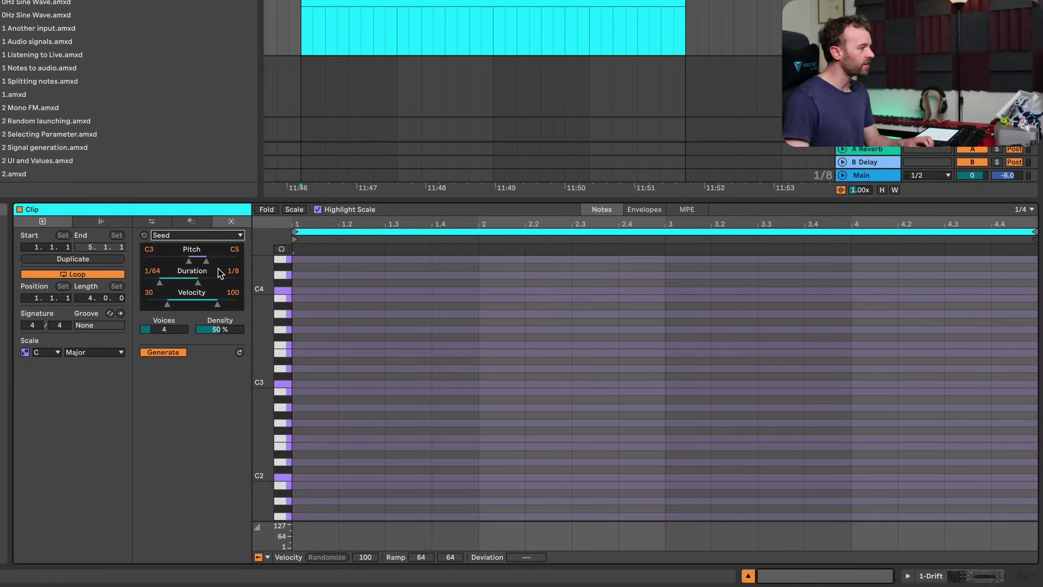
pyautogui.click(163, 352)
# Set Seed's pitch range to C3–E5, duration to 1/16–1/2, velocity to 48–70, voices to 6 and density to 38%.
pyautogui.moveTo(159, 282); pyautogui.dragTo(209, 261)
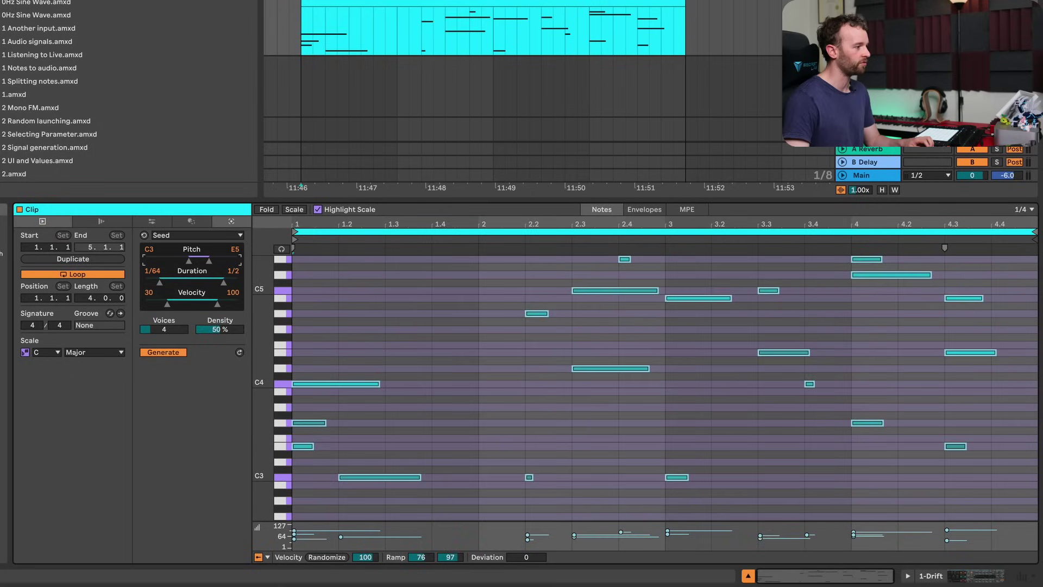
pyautogui.moveTo(217, 305); pyautogui.dragTo(185, 283)
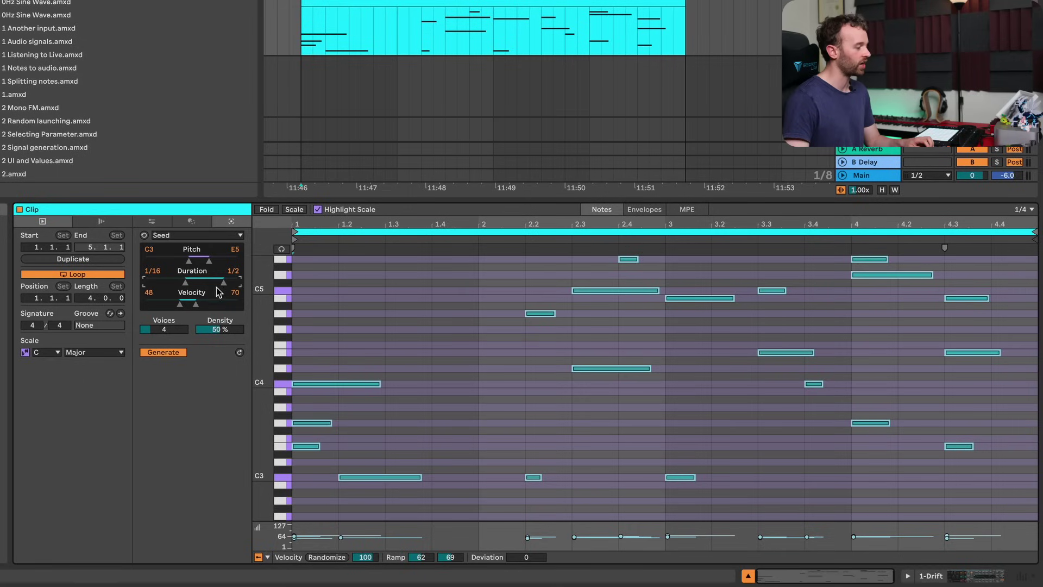
pyautogui.moveTo(167, 331); pyautogui.dragTo(217, 333)
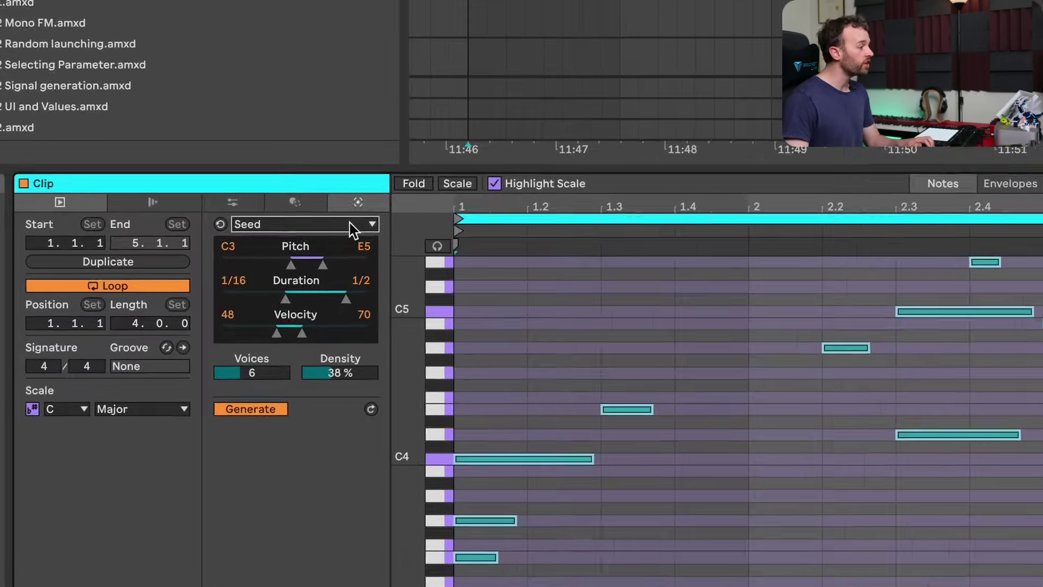
# Look through the available MIDI generators and the list of MIDI transformations.
pyautogui.click(225, 235)
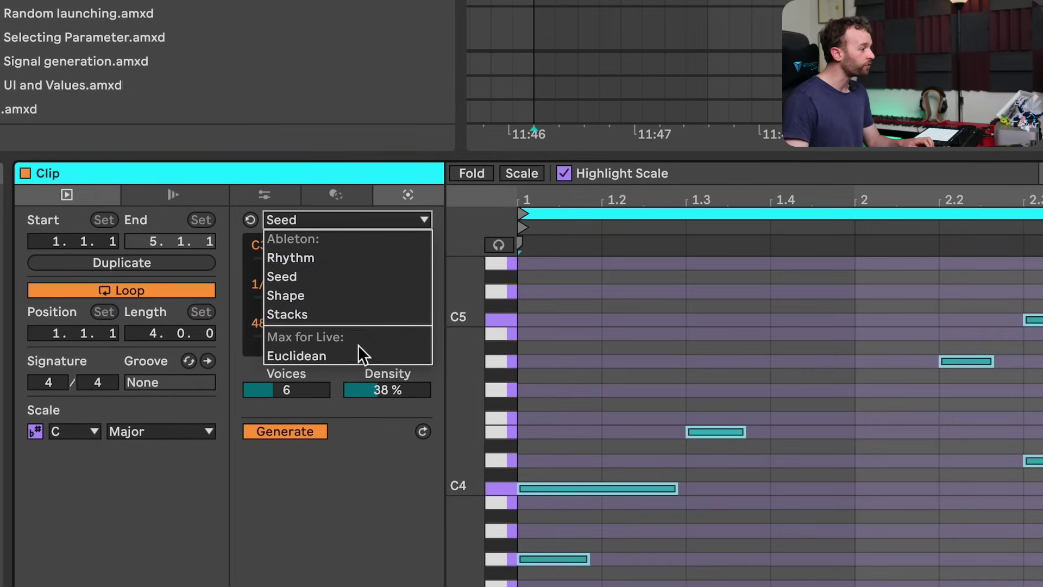
pyautogui.click(357, 219)
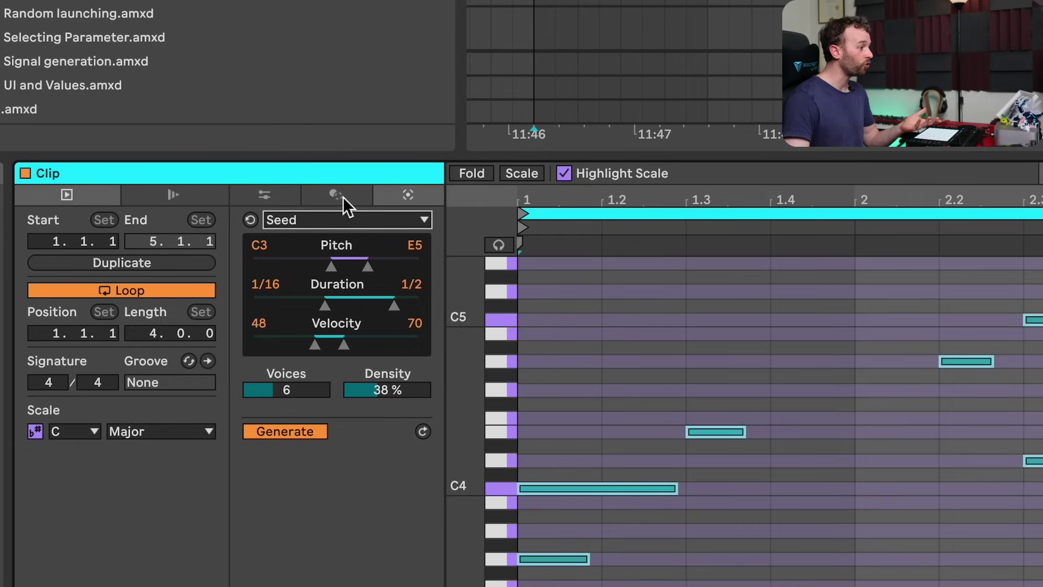
pyautogui.click(343, 196)
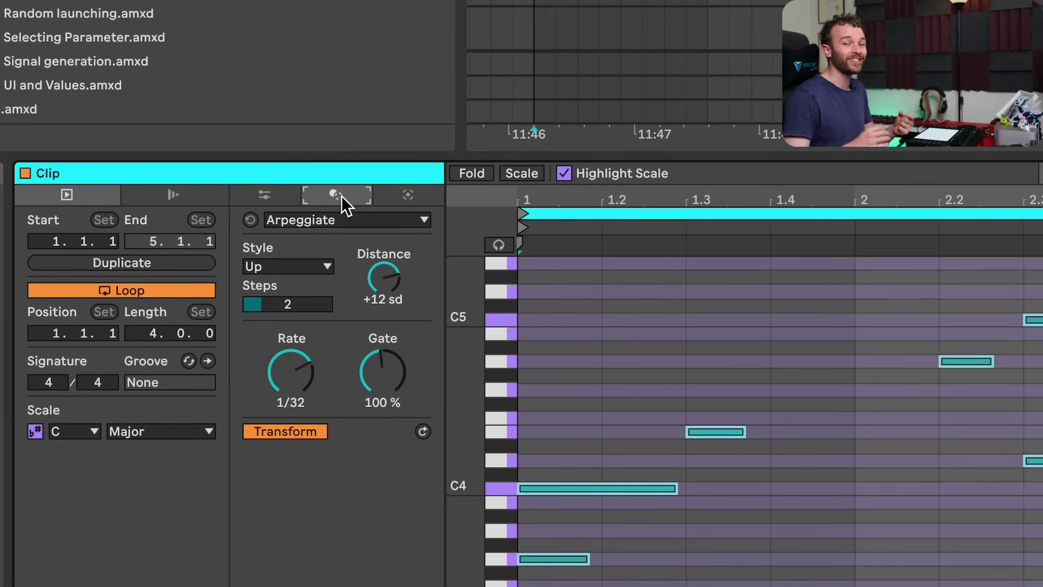
pyautogui.click(675, 332)
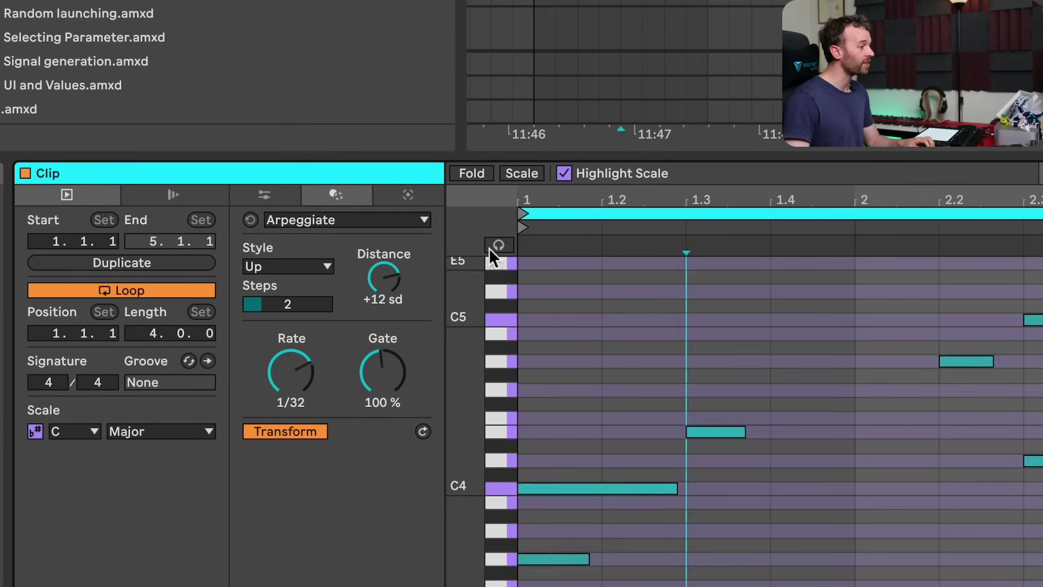
pyautogui.click(420, 220)
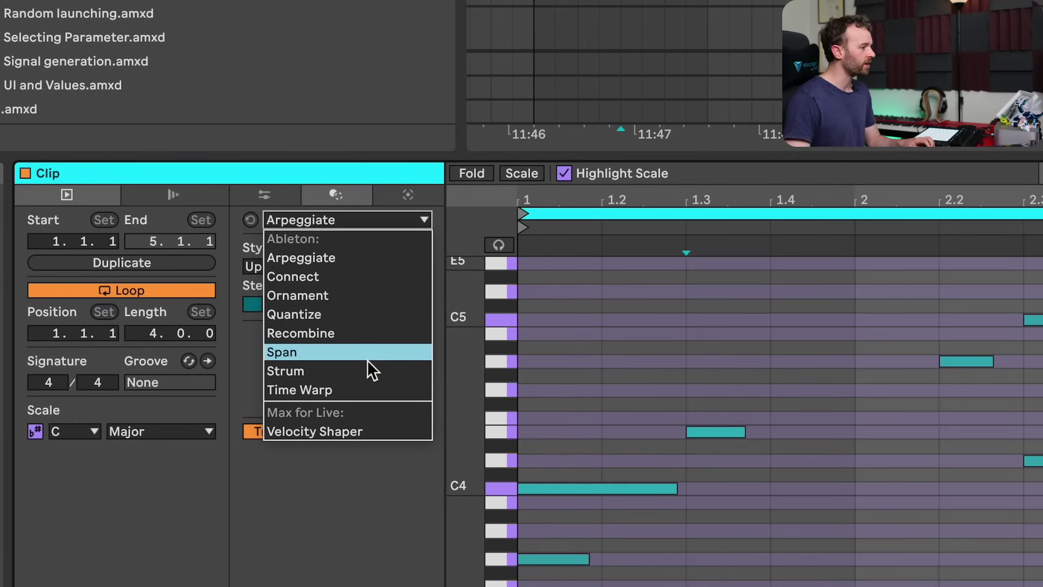
pyautogui.click(731, 320)
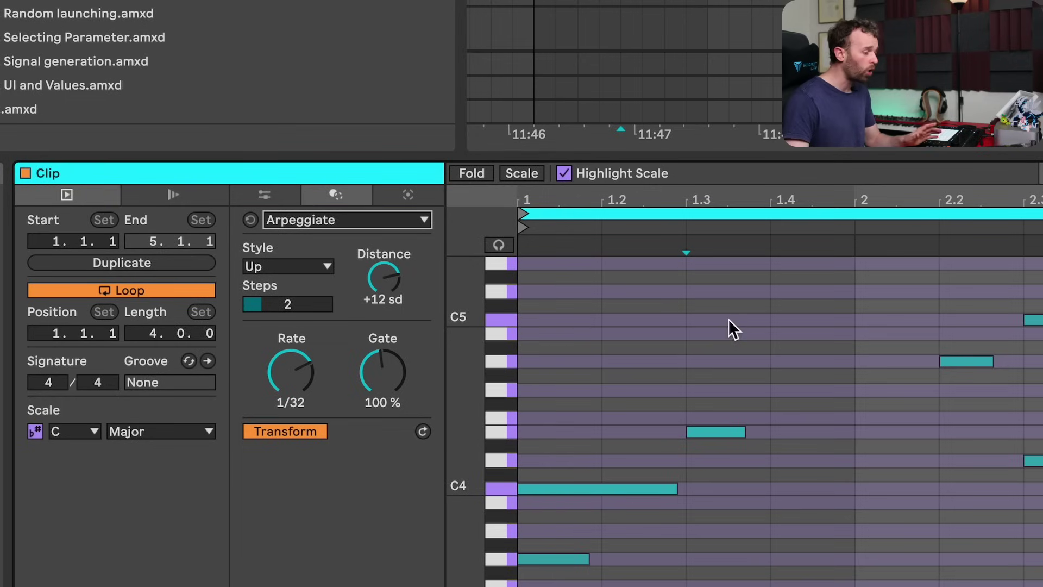
# Delete all the Seed-generated notes from the clip.
pyautogui.moveTo(568, 291); pyautogui.dragTo(1032, 581)
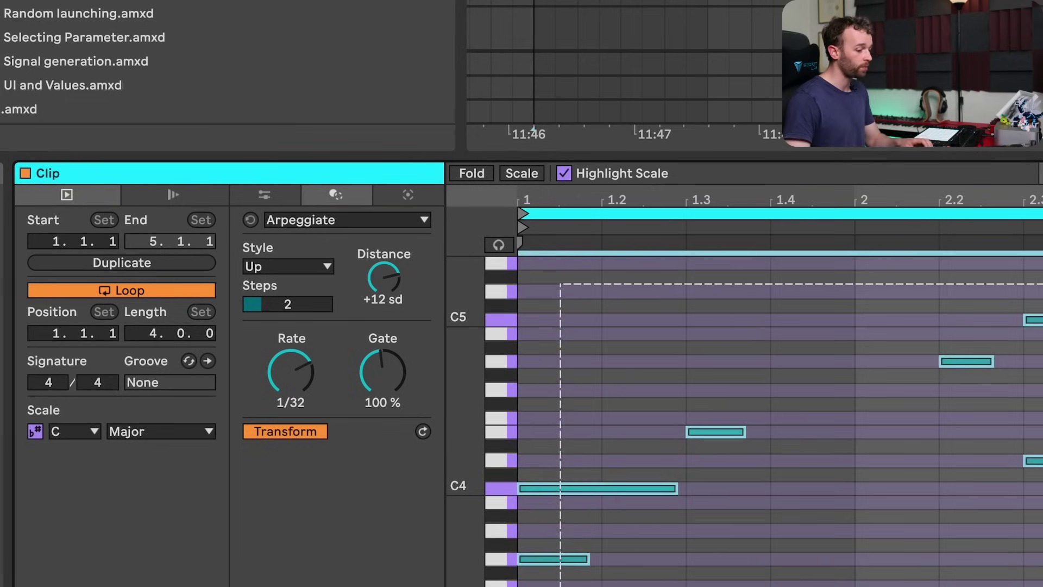
pyautogui.press('Delete')
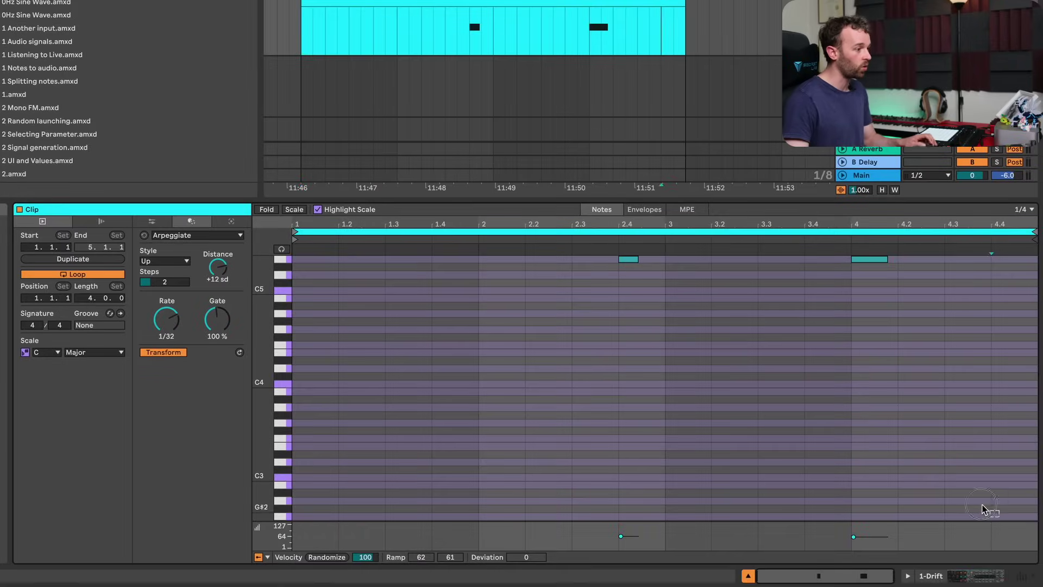
pyautogui.hotkey('ctrl', 'a')
pyautogui.press('Delete')
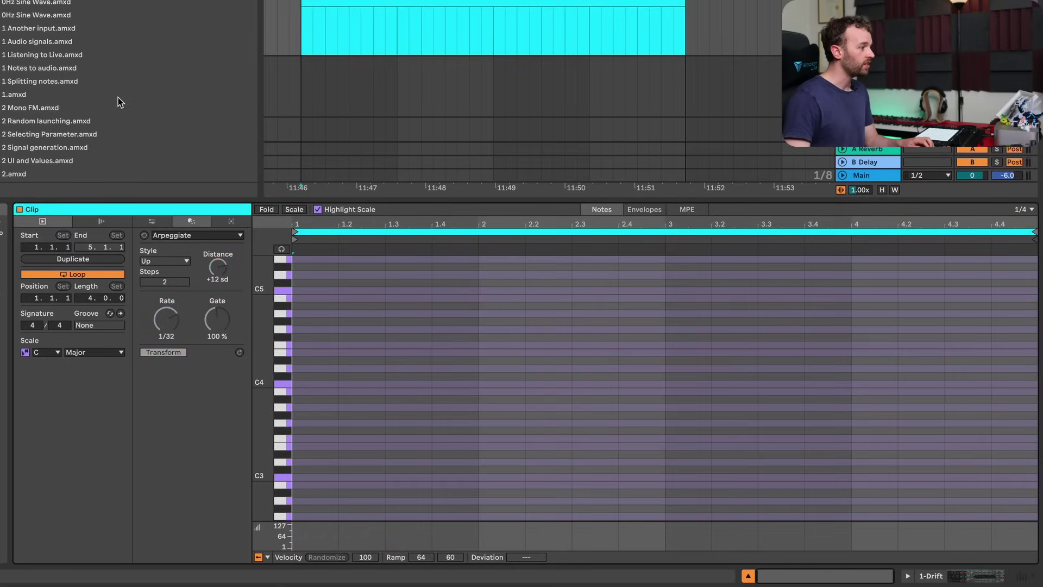
# Generate the four-bar chord progression again with the Stacks generator.
pyautogui.click(232, 221)
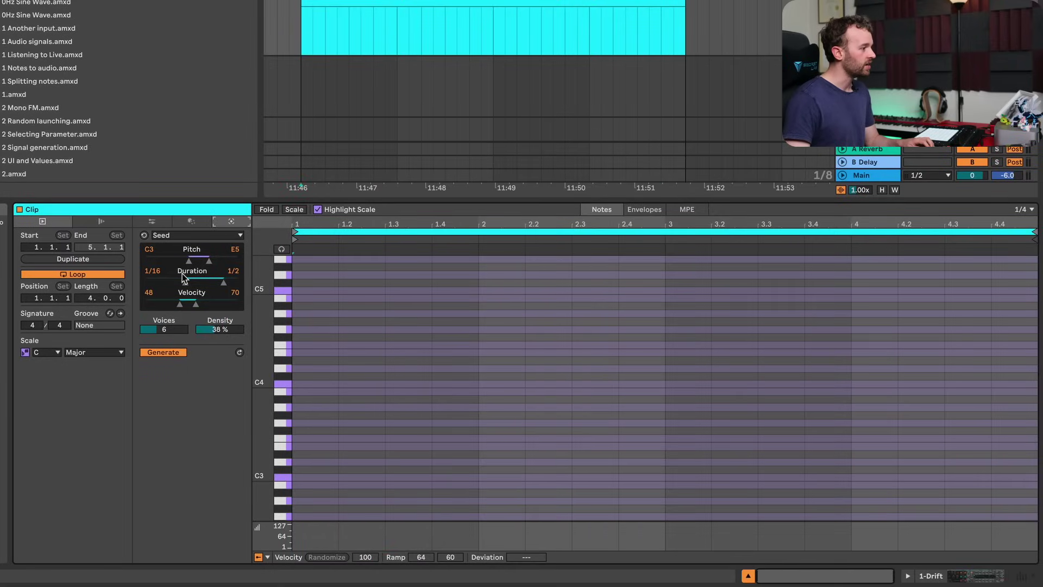
pyautogui.click(185, 235)
pyautogui.click(176, 286)
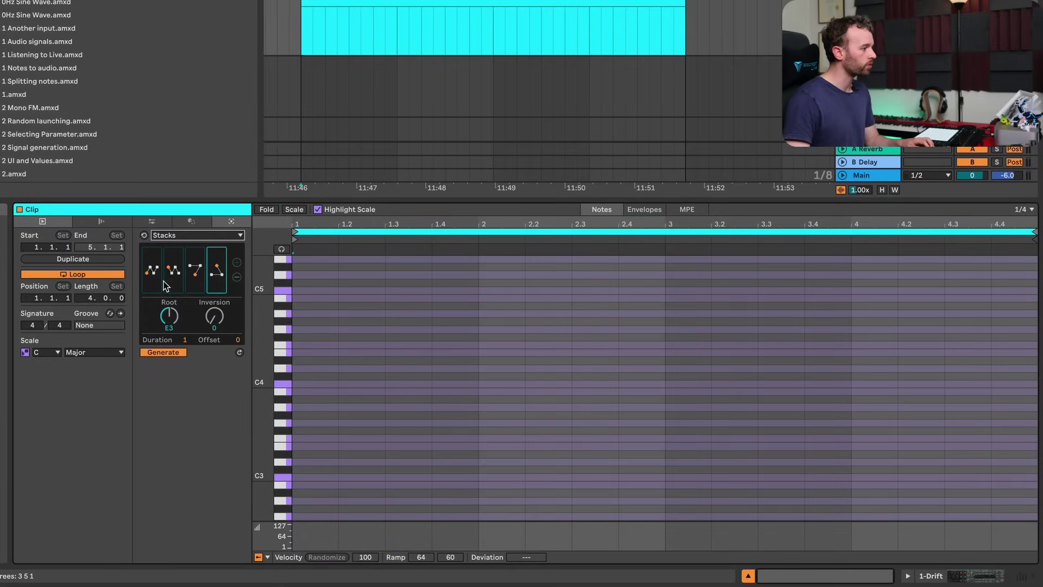
pyautogui.click(240, 353)
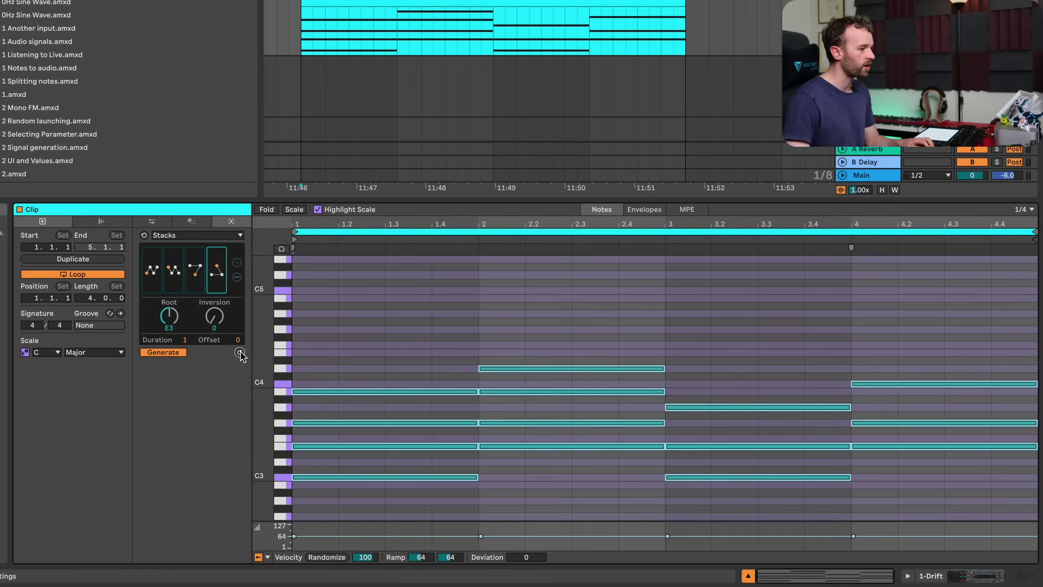
# Try the Up arpeggio on the chords at a 1/12 rate, 79% gate and 0 sd distance during playback, and revert it.
pyautogui.click(190, 222)
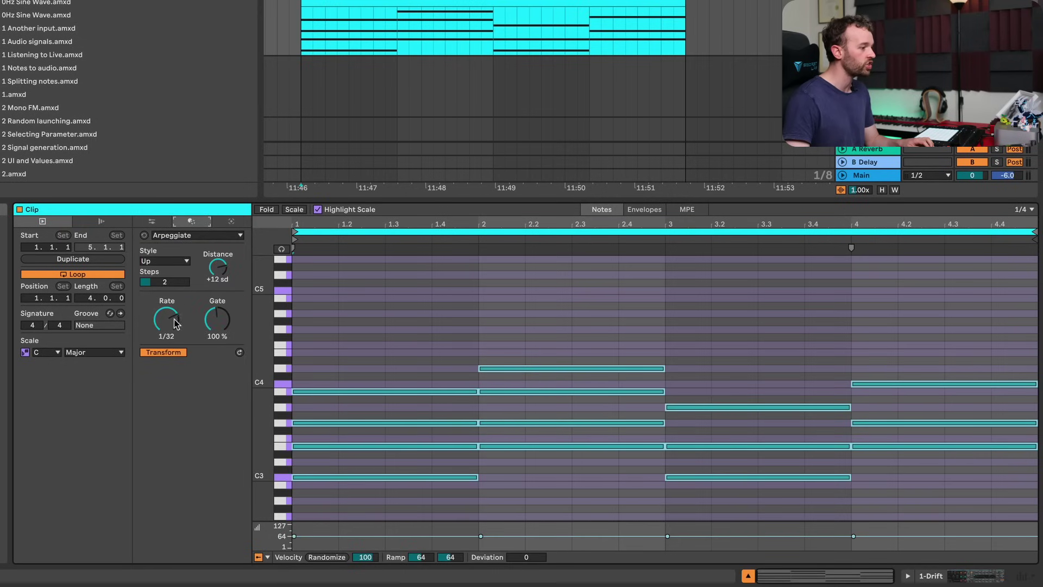
pyautogui.scroll(-1, 174, 323)
pyautogui.press('space')
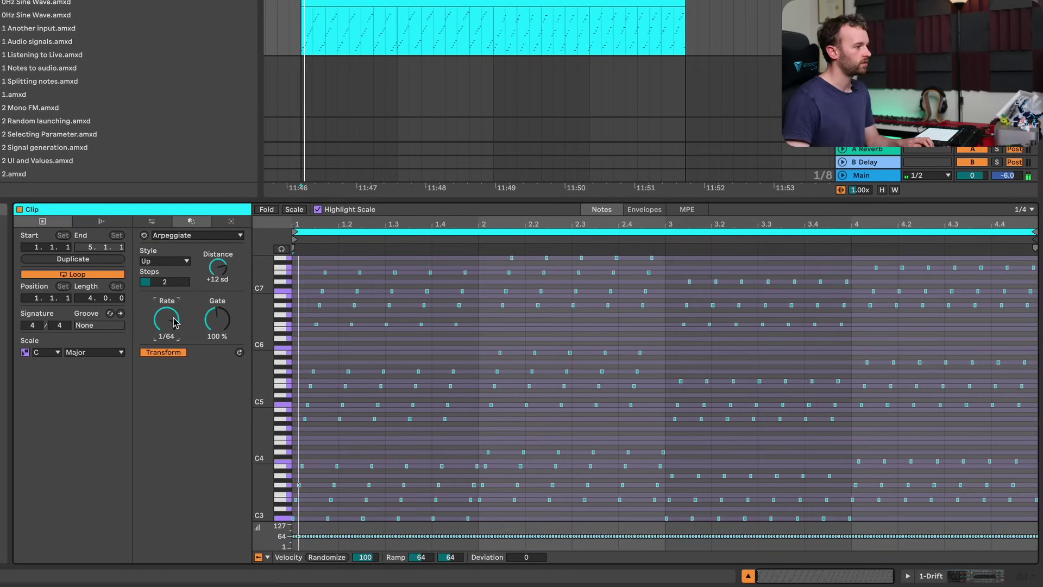
pyautogui.scroll(5, 174, 323)
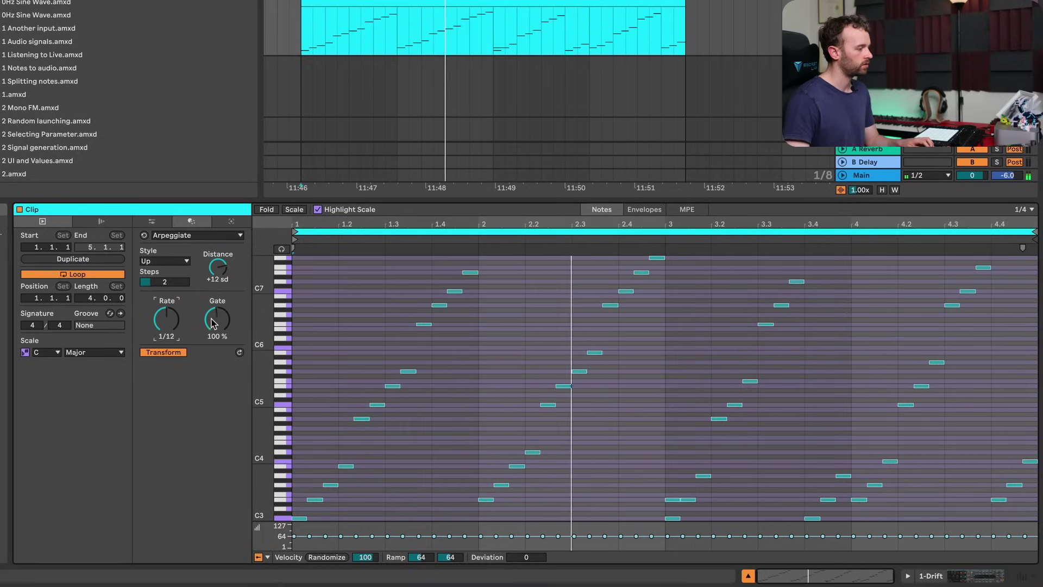
pyautogui.moveTo(216, 321); pyautogui.dragTo(217, 333)
pyautogui.moveTo(219, 268)
pyautogui.mouseDown()
pyautogui.moveTo(219, 293)
pyautogui.moveTo(221, 275)
pyautogui.mouseUp()
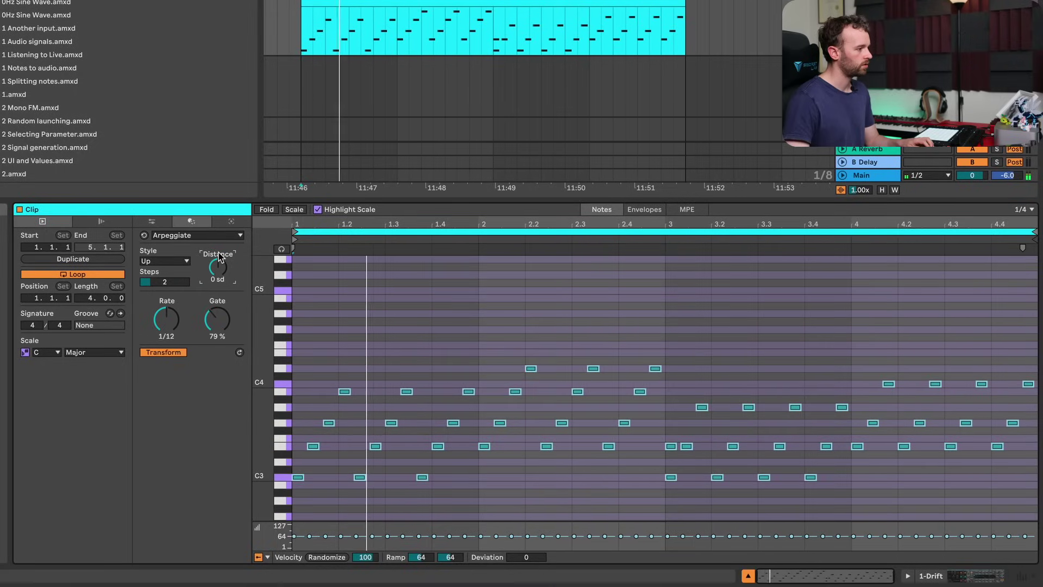
pyautogui.click(144, 235)
# Apply the Strum transformation to the chords with the High amount at 42%.
pyautogui.click(167, 239)
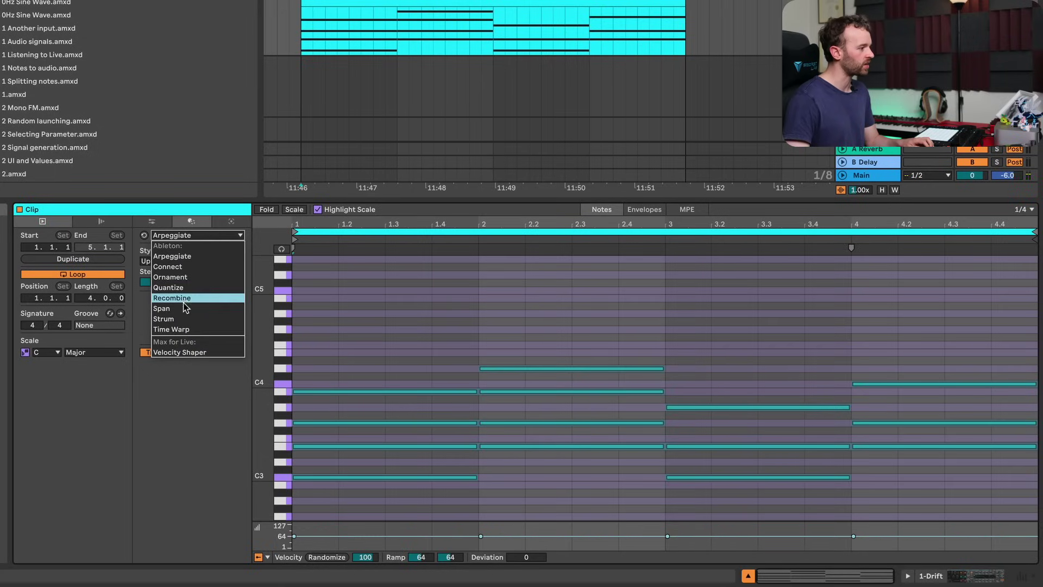
pyautogui.click(196, 318)
pyautogui.moveTo(193, 262); pyautogui.dragTo(212, 263)
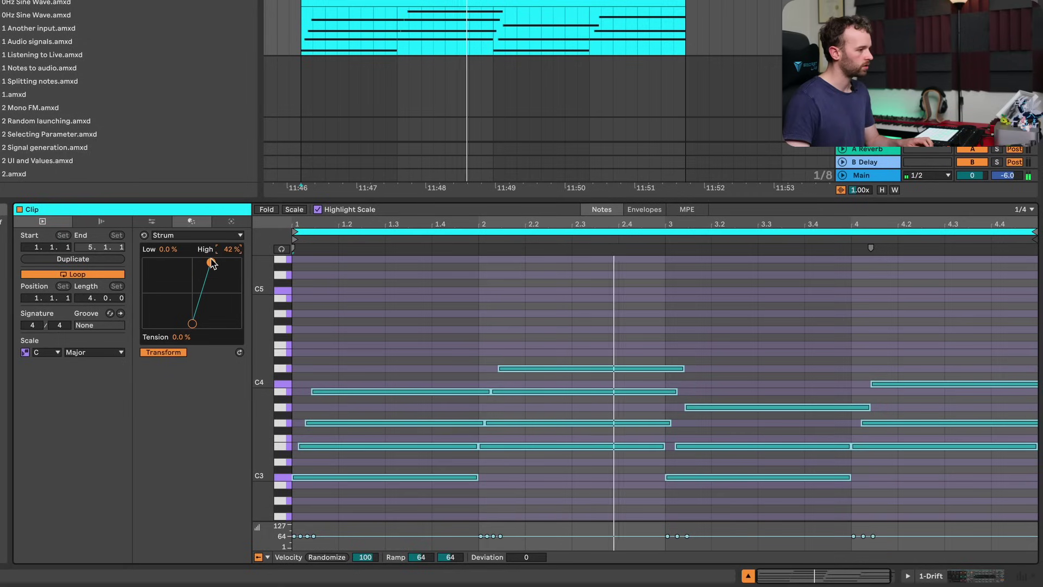
pyautogui.click(196, 235)
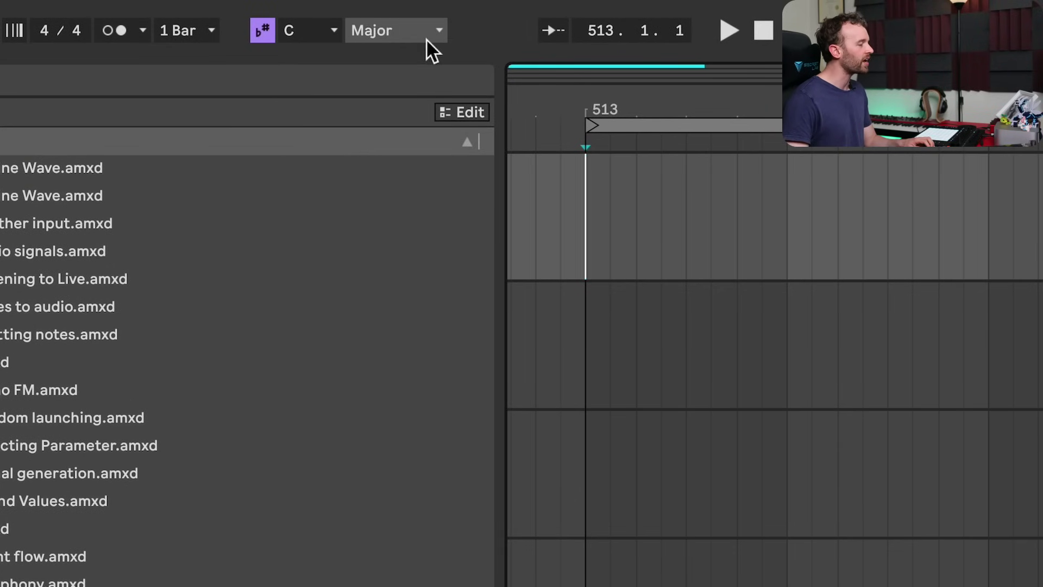
# Set the project's scale to E Minor.
pyautogui.click(313, 34)
pyautogui.click(312, 154)
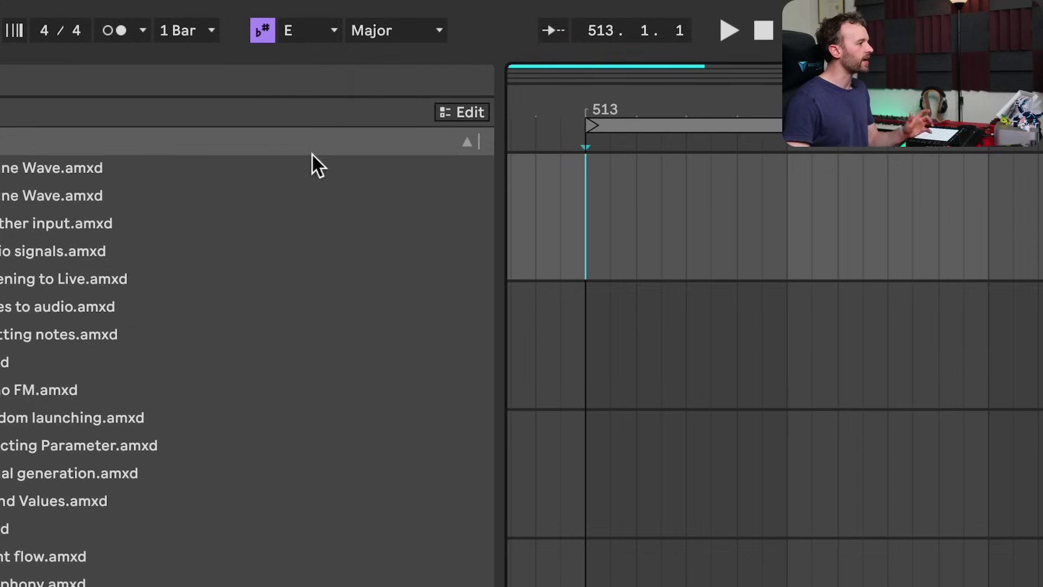
pyautogui.click(388, 31)
pyautogui.click(408, 80)
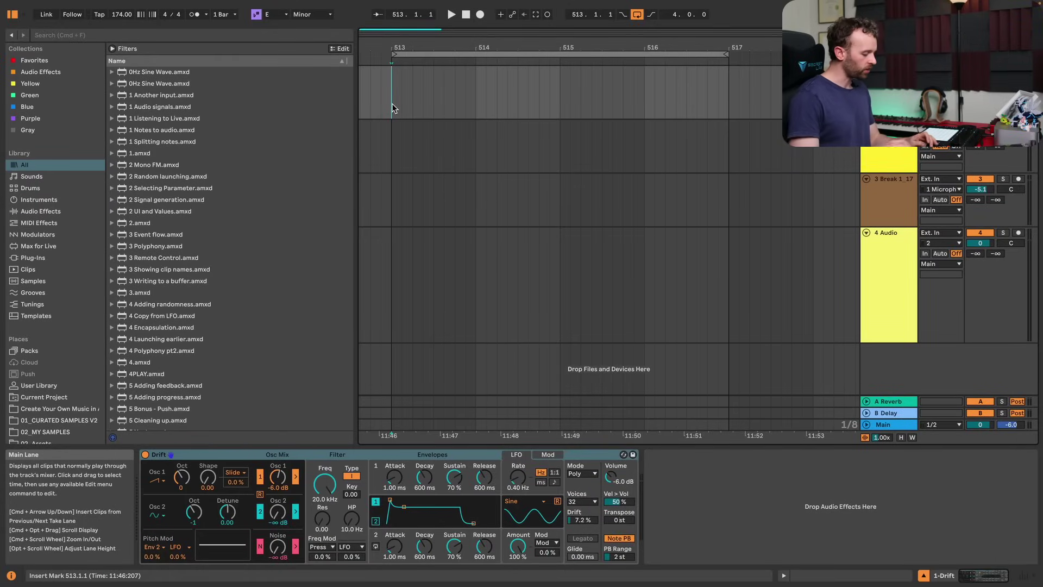
# Search the browser for "arp" and load the Arpeggiator in front of Drift on the MIDI track.
pyautogui.press('super+f')
pyautogui.write('arp')
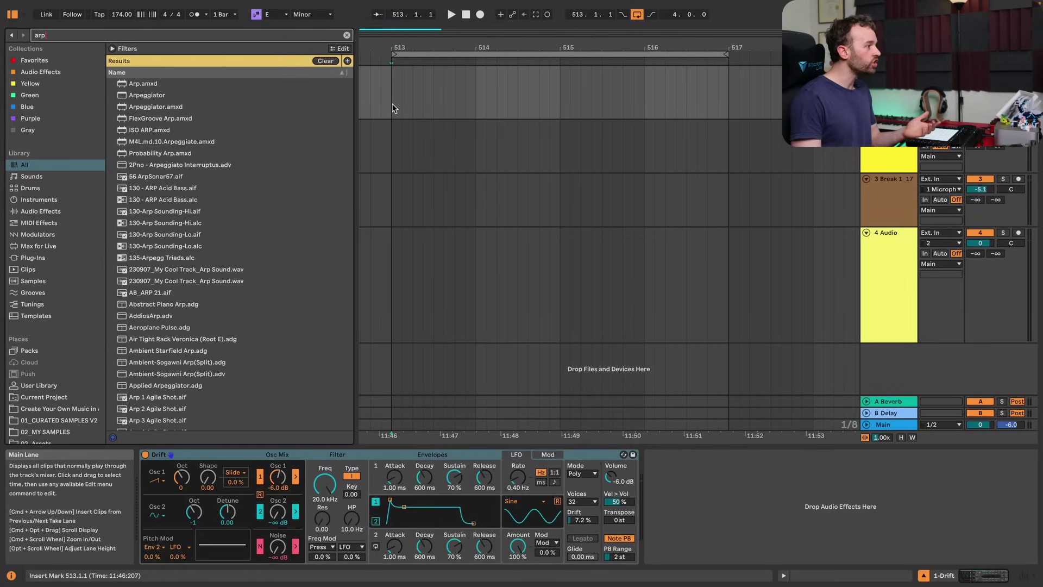
pyautogui.press('Down')
pyautogui.press('Down')
pyautogui.press('Return')
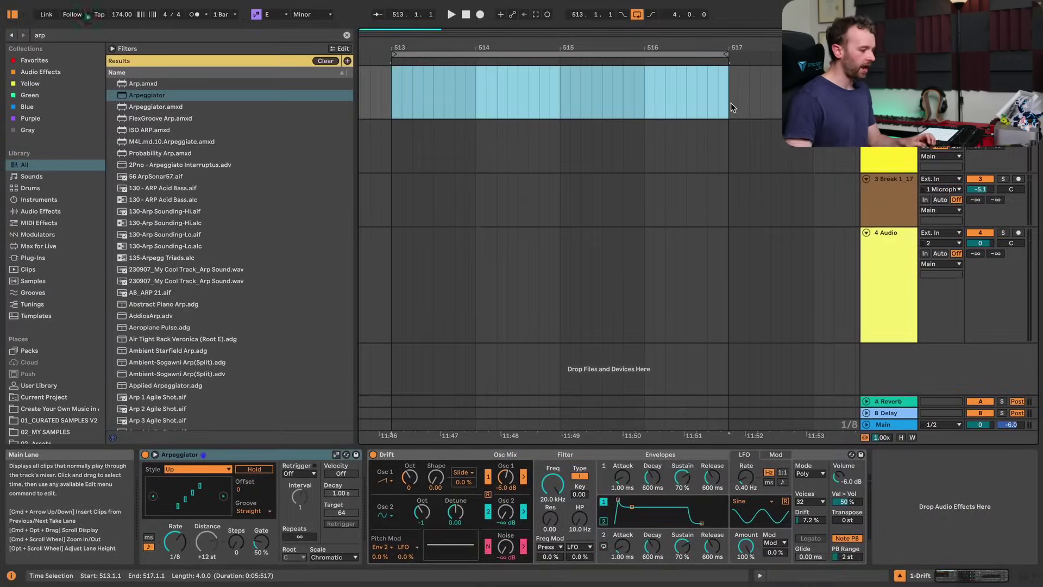
# Create a four-bar MIDI clip at bar 513 and fill it with a sustained E3, G3 and B3 chord.
pyautogui.press('super+shift+m')
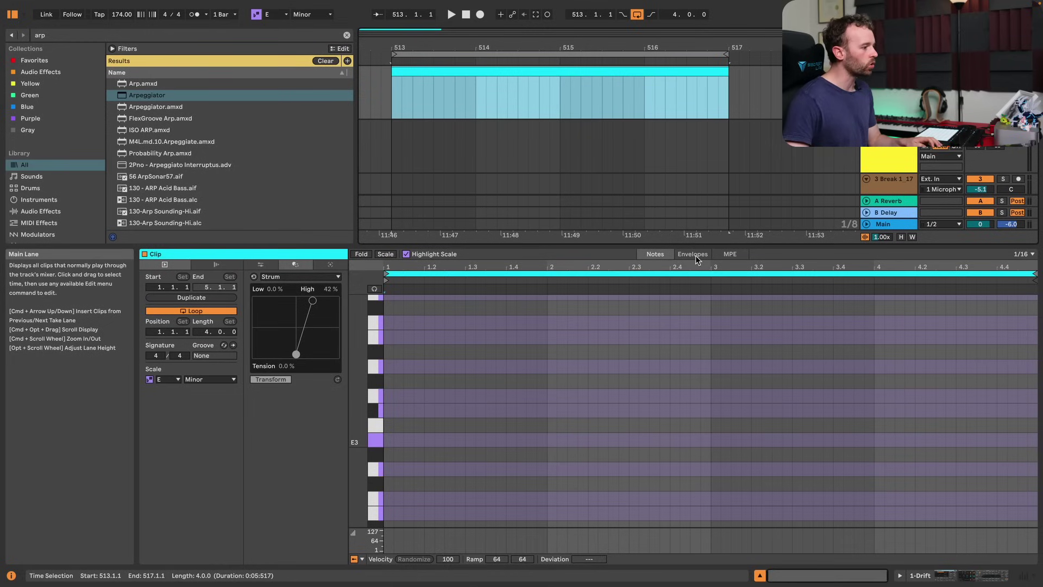
pyautogui.click(388, 465)
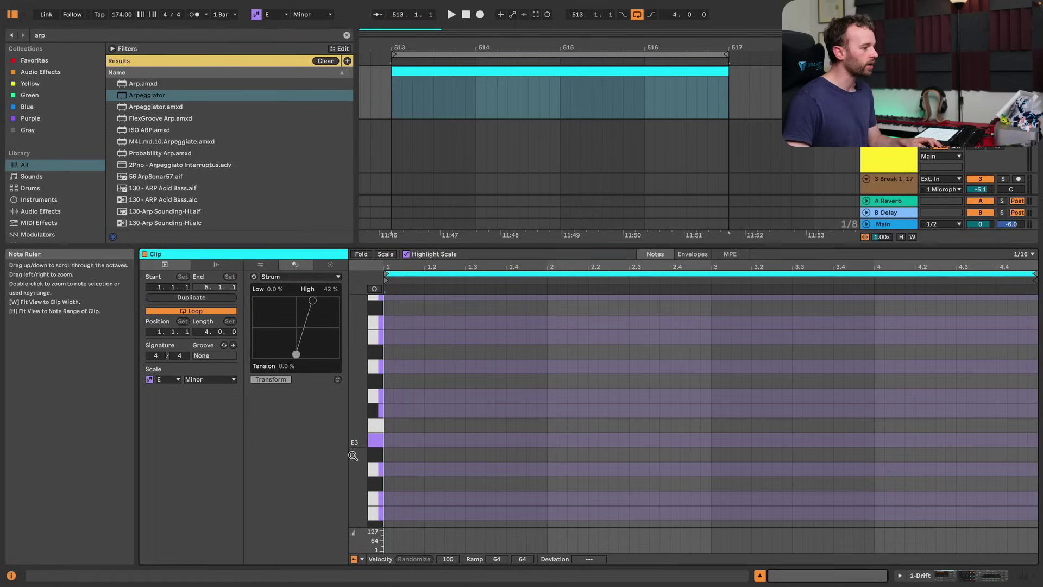
pyautogui.doubleClick(388, 459)
pyautogui.moveTo(396, 458); pyautogui.dragTo(1009, 338)
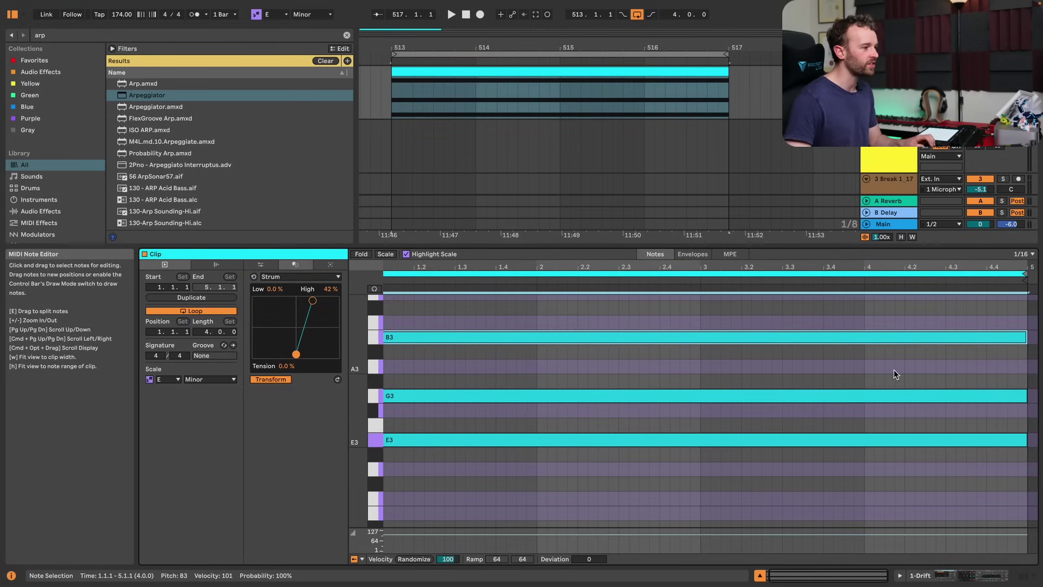
pyautogui.moveTo(761, 267); pyautogui.dragTo(770, 267)
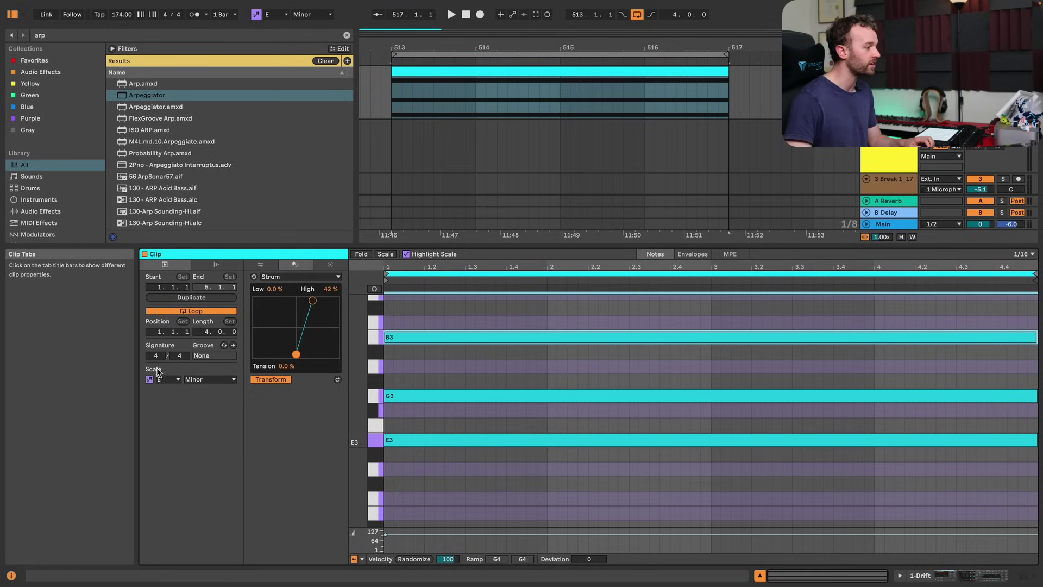
# Play the chord through the Arpeggiator to hear its default Up pattern.
pyautogui.hotkey('shift', 'Tab')
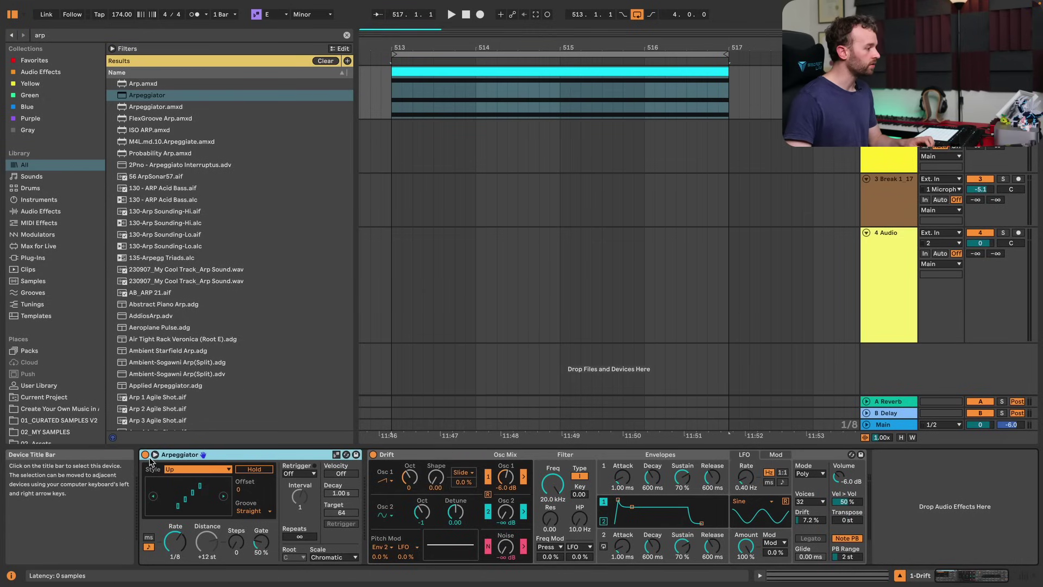
pyautogui.press('space')
pyautogui.click(663, 73)
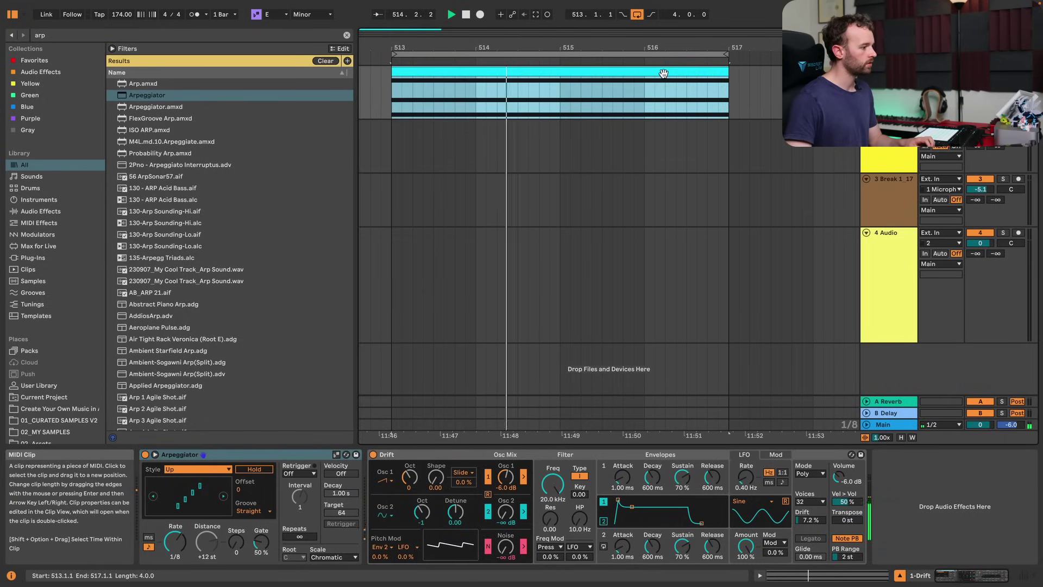
pyautogui.press('space')
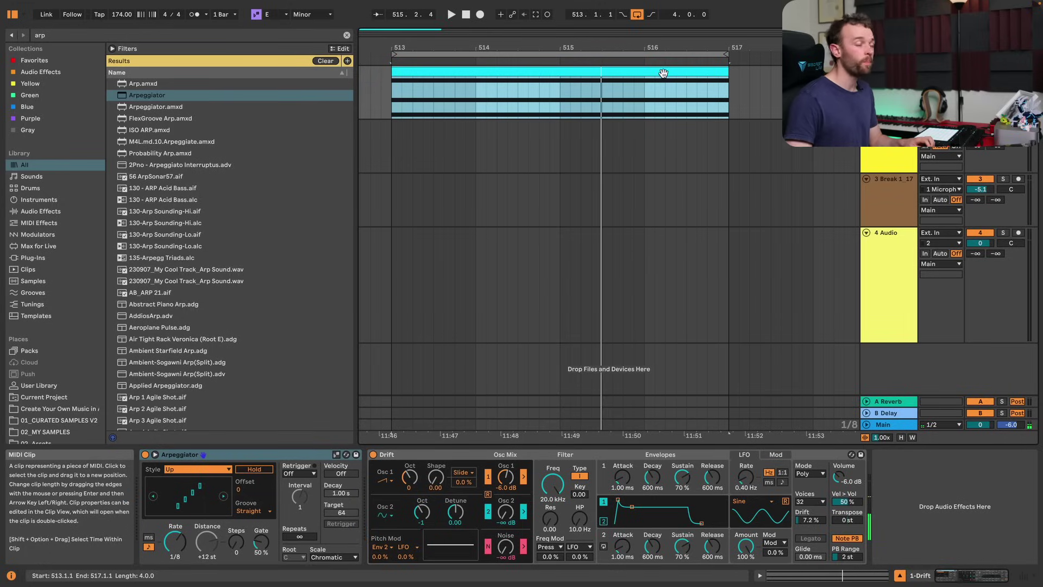
# Raise the clip's G3 note to G#3 and audition the chord through the Arpeggiator.
pyautogui.doubleClick(660, 70)
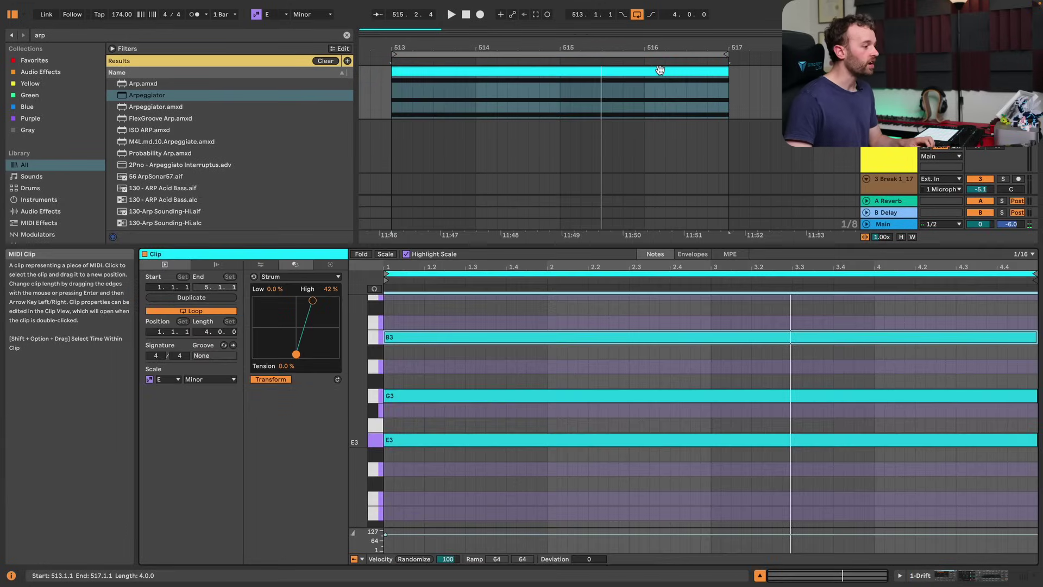
pyautogui.click(449, 387)
pyautogui.hotkey('shift', 'Tab')
pyautogui.press('space')
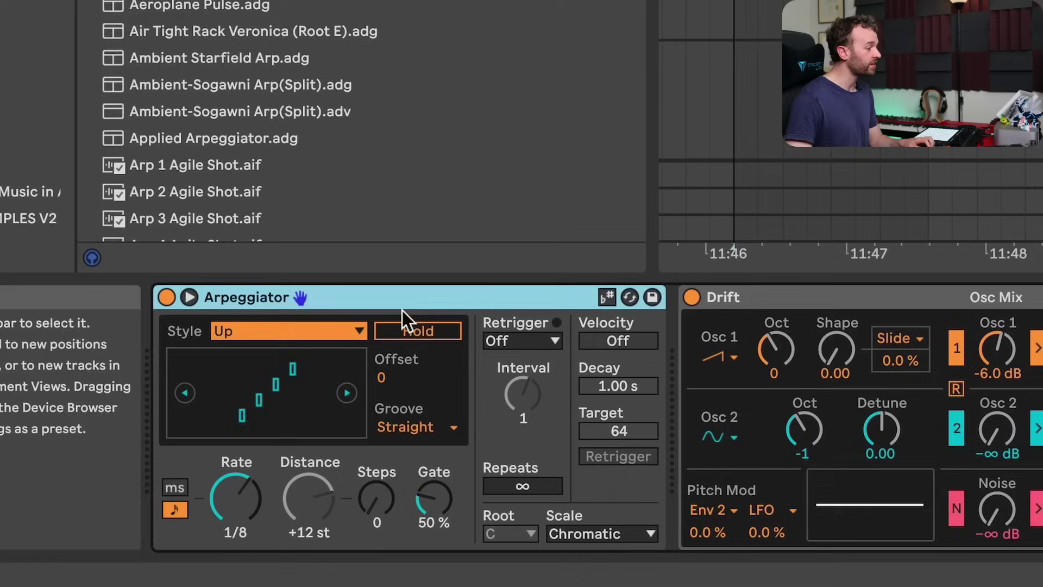
# Make the Arpeggiator follow the current scale and set the clip's scale to D# Kumoi.
pyautogui.click(624, 288)
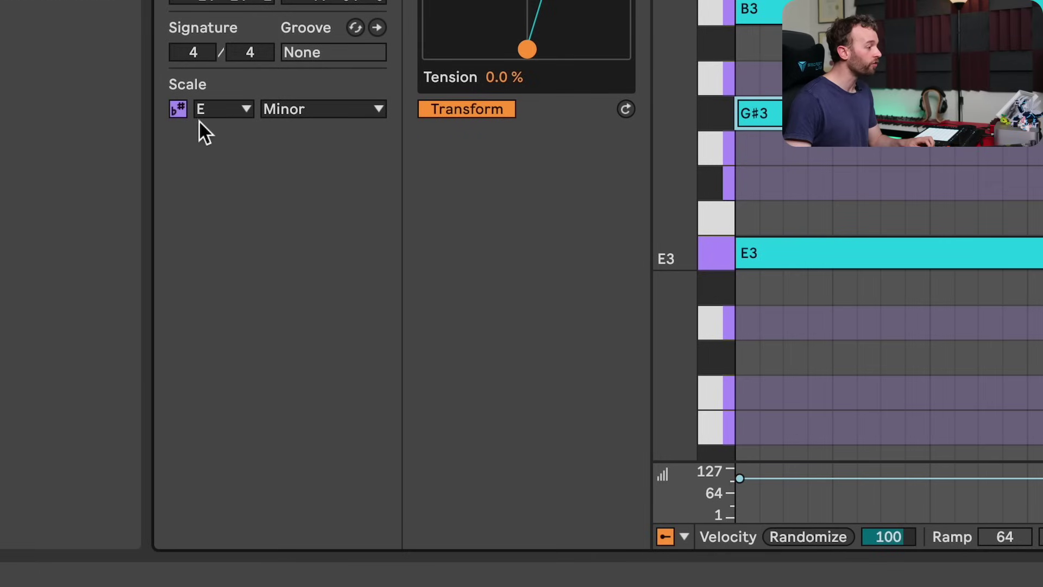
pyautogui.click(227, 107)
pyautogui.click(217, 282)
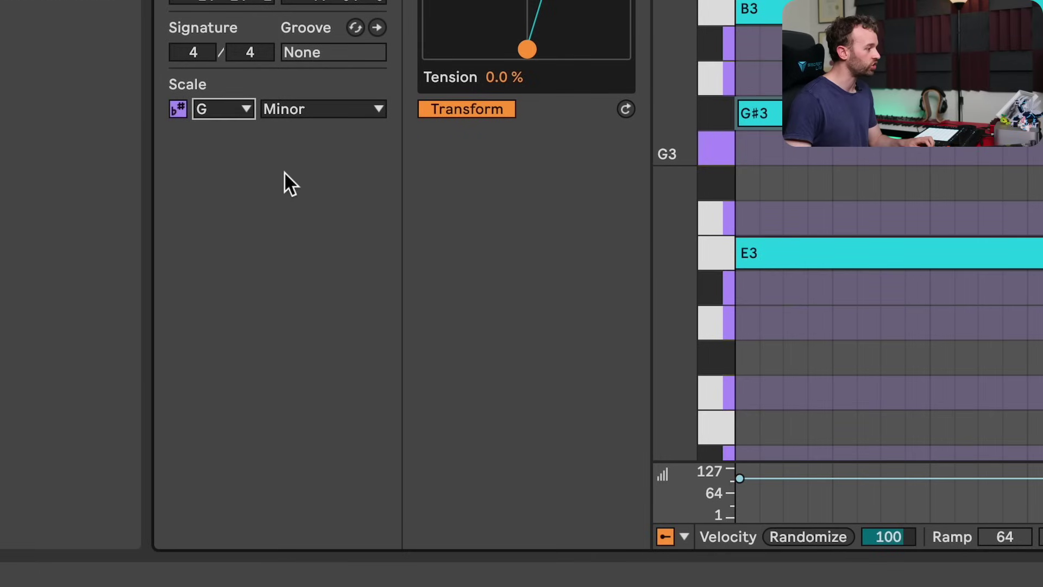
pyautogui.click(298, 108)
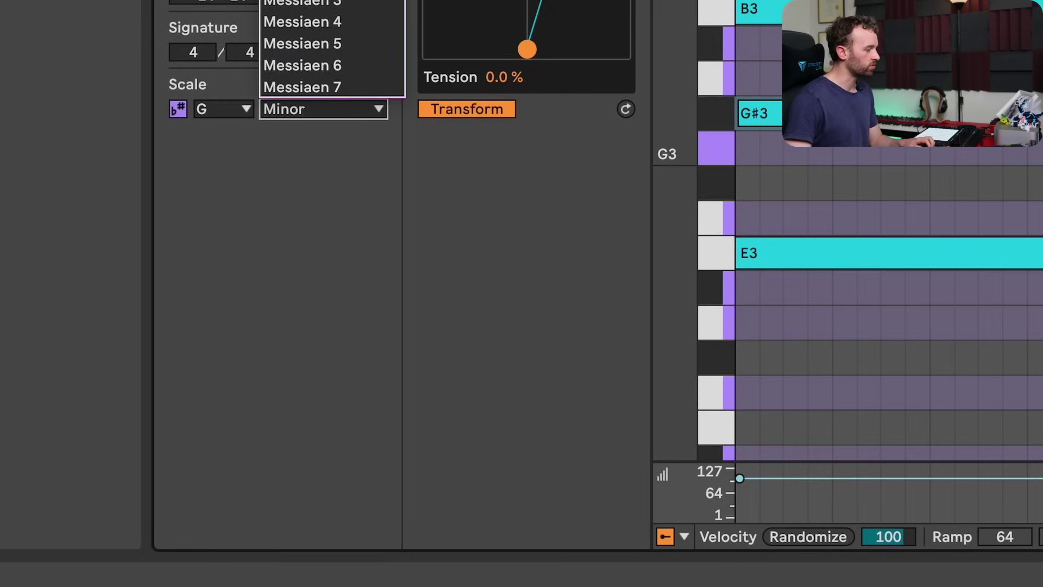
pyautogui.click(304, 0)
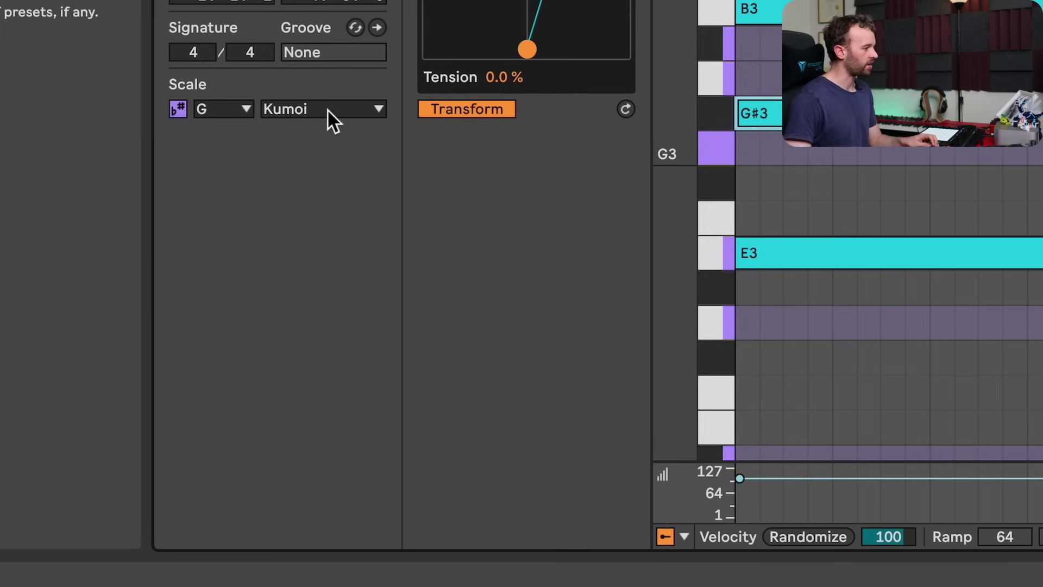
pyautogui.click(211, 107)
pyautogui.click(226, 194)
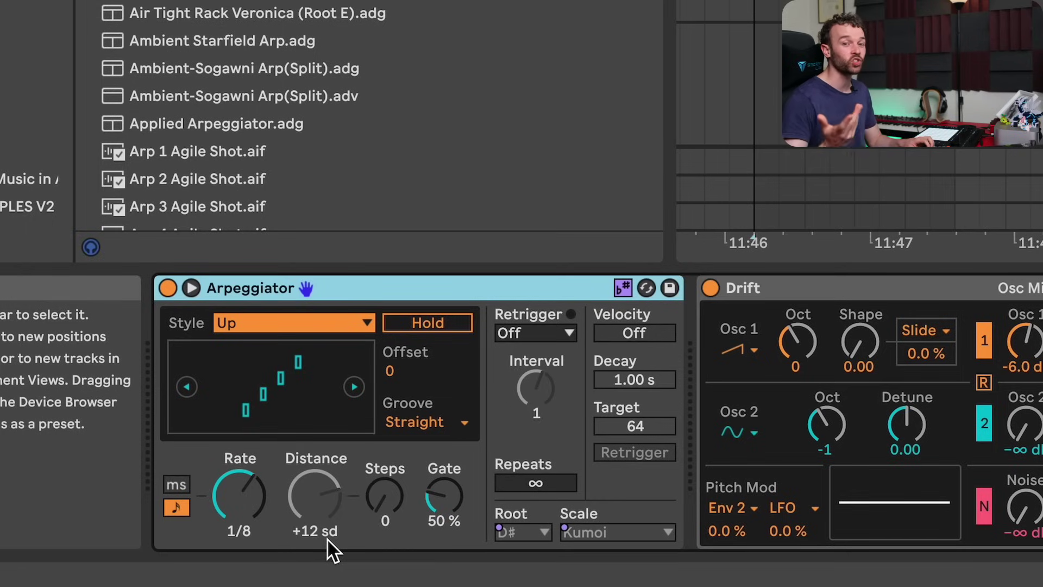
# Set the Arpeggiator to 2 steps, a 1/24 rate and a distance of +3 sd during playback.
pyautogui.click(389, 490)
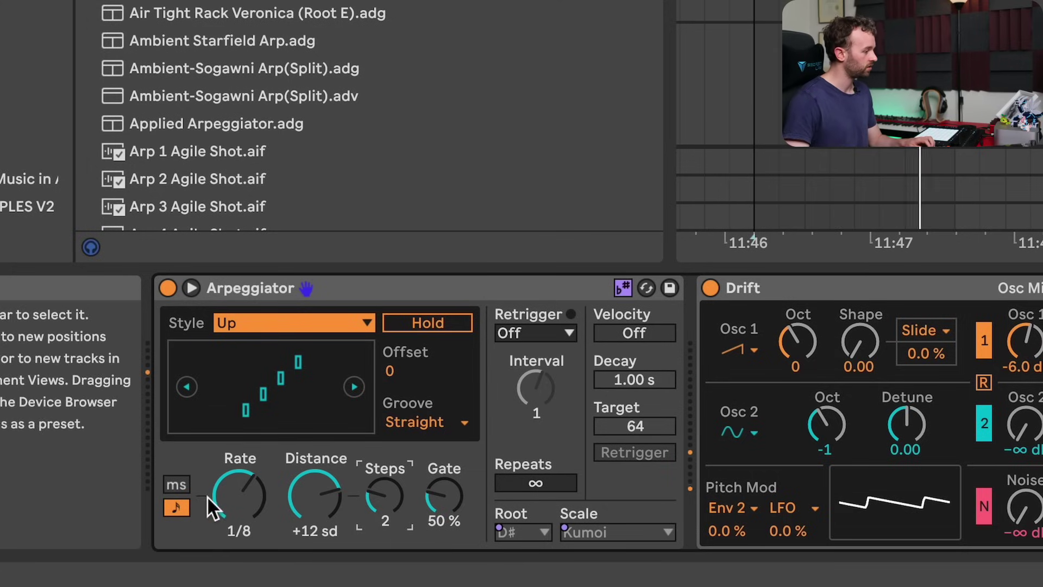
pyautogui.click(237, 497)
pyautogui.moveTo(239, 495); pyautogui.dragTo(239, 511)
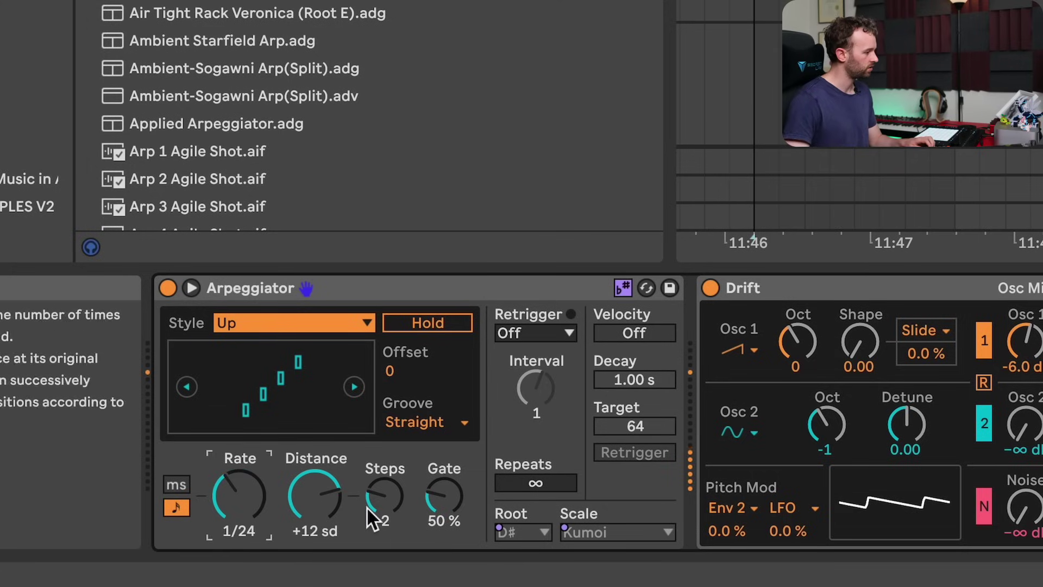
pyautogui.moveTo(315, 495); pyautogui.dragTo(315, 513)
pyautogui.moveTo(389, 504); pyautogui.dragTo(389, 521)
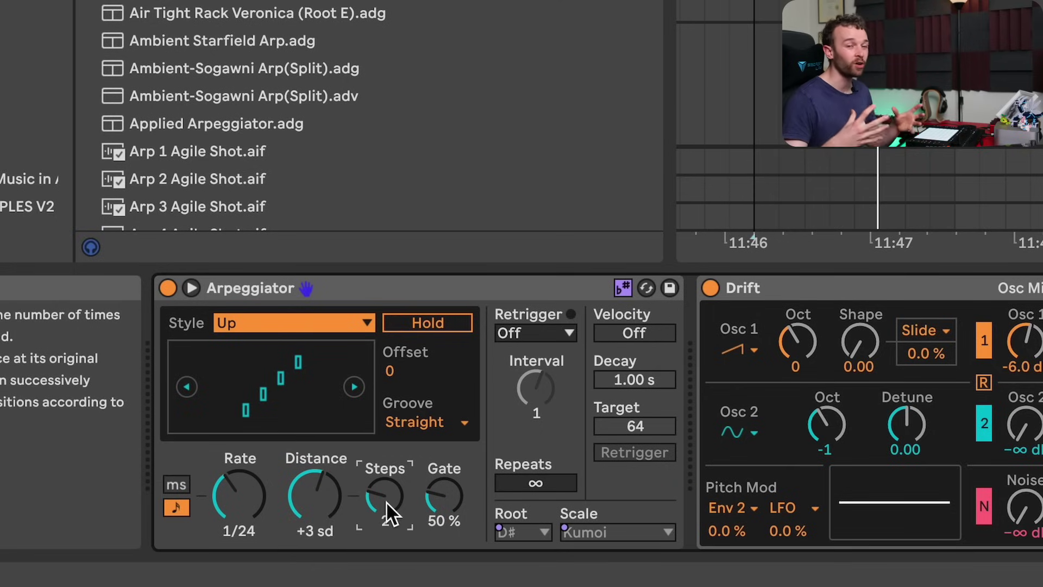
pyautogui.click(558, 284)
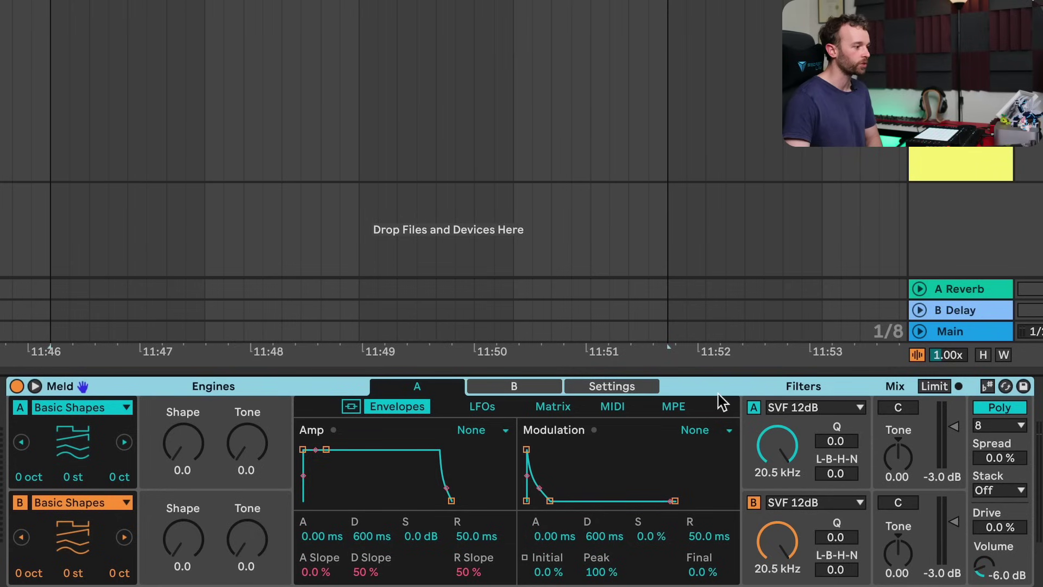
# Set up Meld to follow the current scale, with only engine A active and using Swarm Saw.
pyautogui.click(20, 502)
pyautogui.click(93, 413)
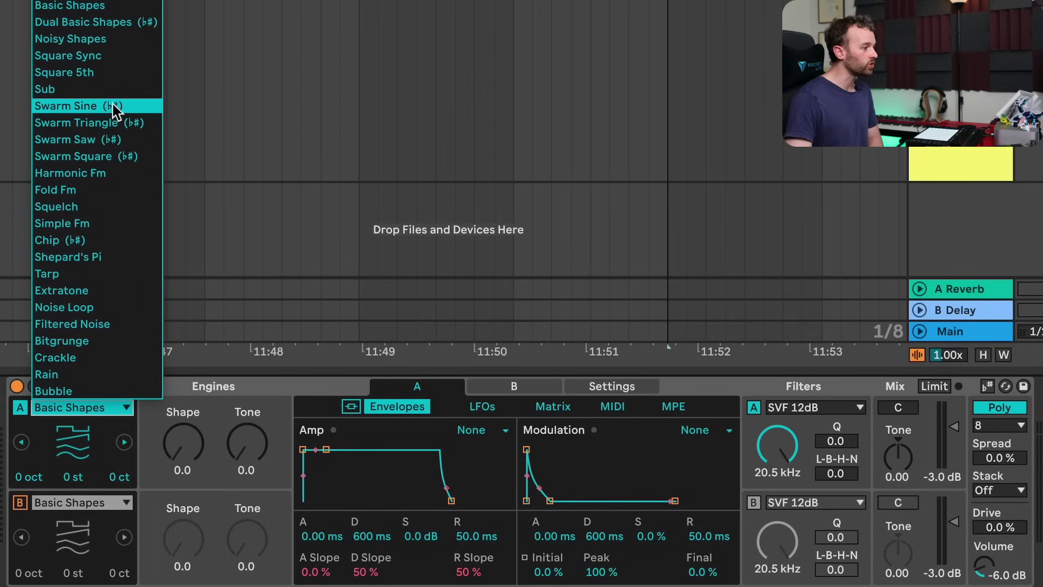
pyautogui.click(98, 143)
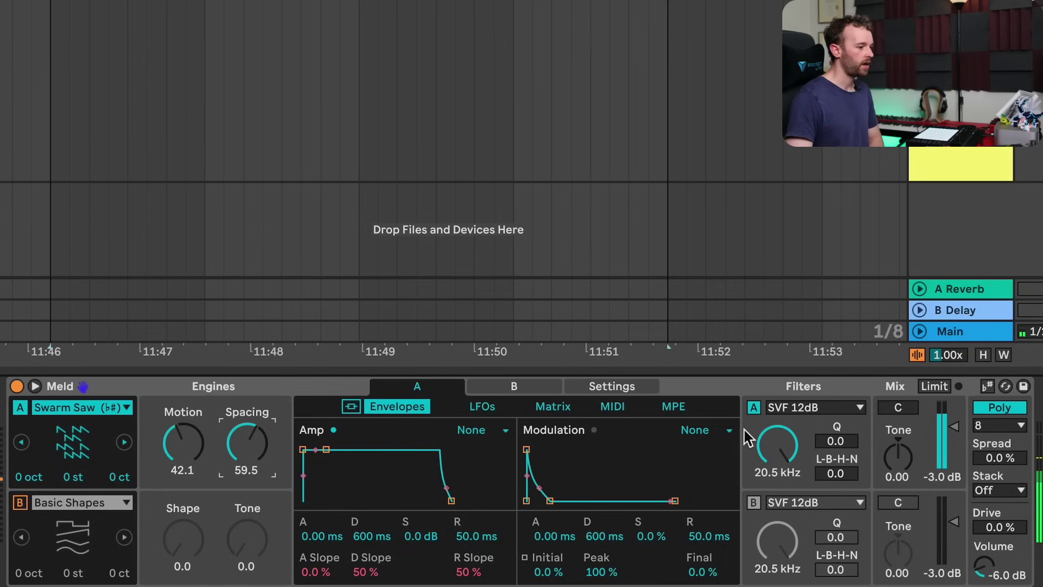
pyautogui.click(987, 386)
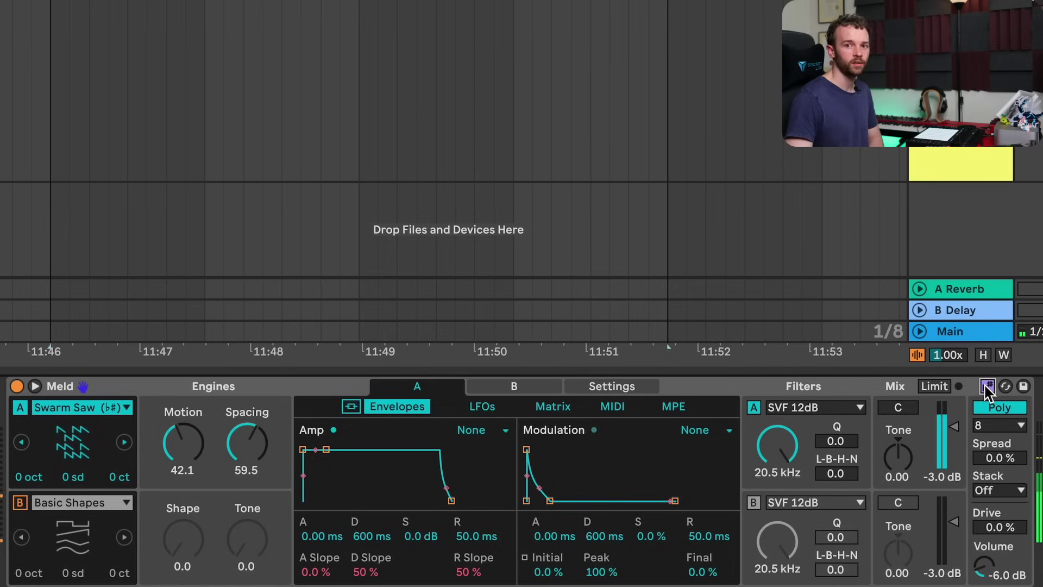
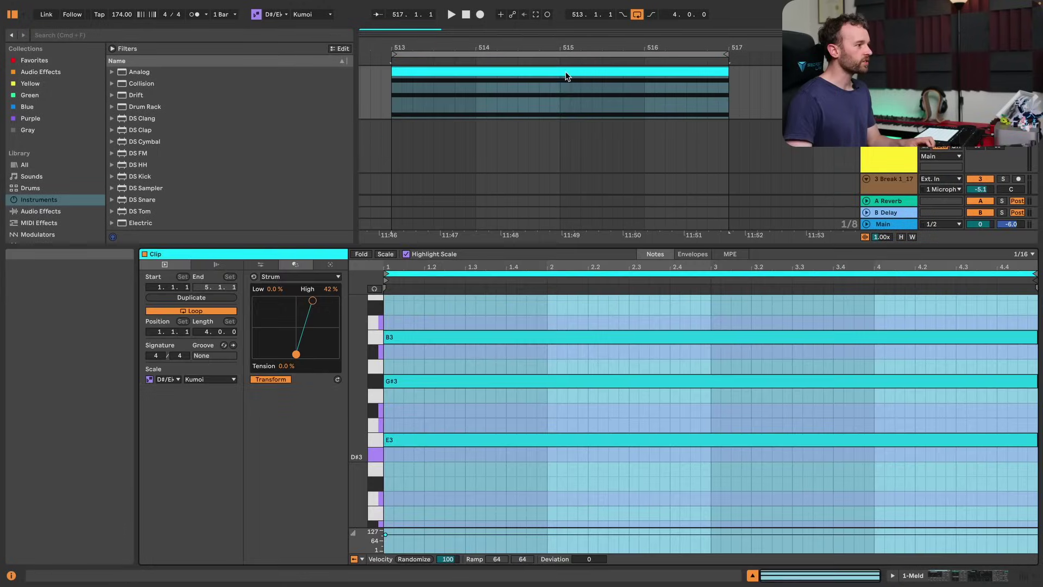
# Replace the chord in the clip with random notes from the Seed generator, using 6 voices and 38% density.
pyautogui.moveTo(579, 478); pyautogui.dragTo(559, 325)
pyautogui.press('Delete')
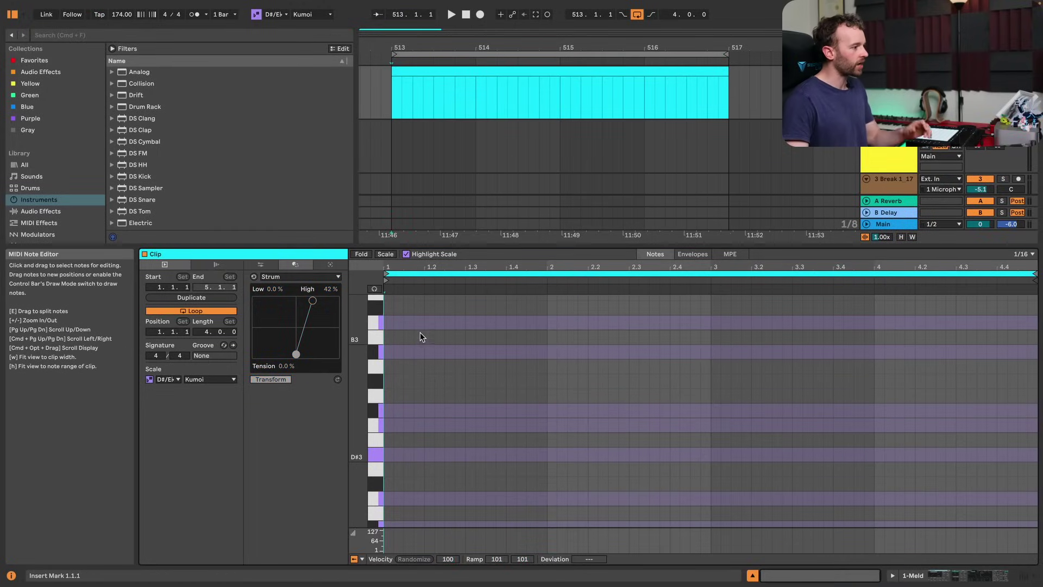
pyautogui.click(329, 265)
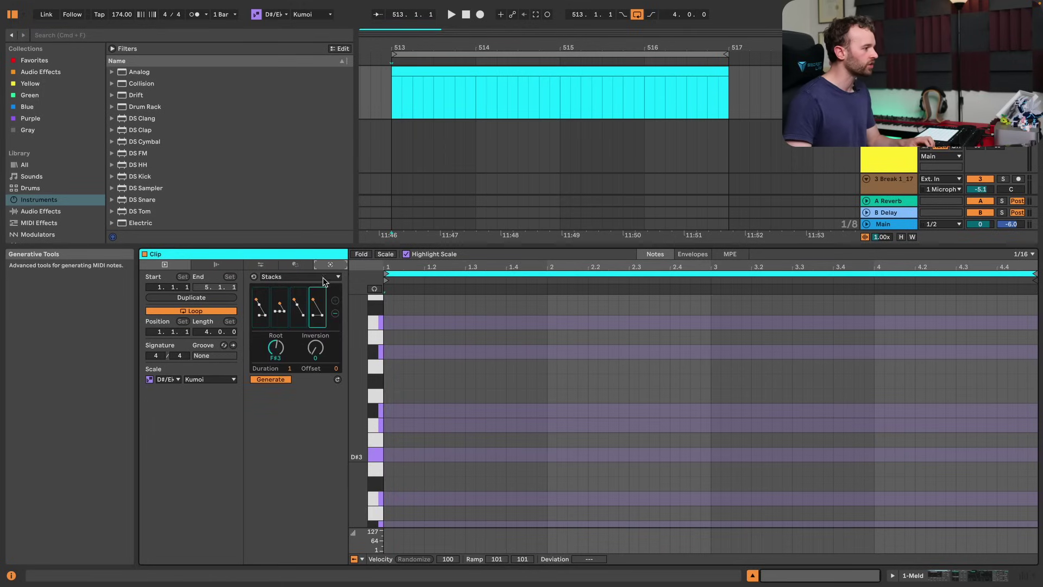
pyautogui.click(304, 277)
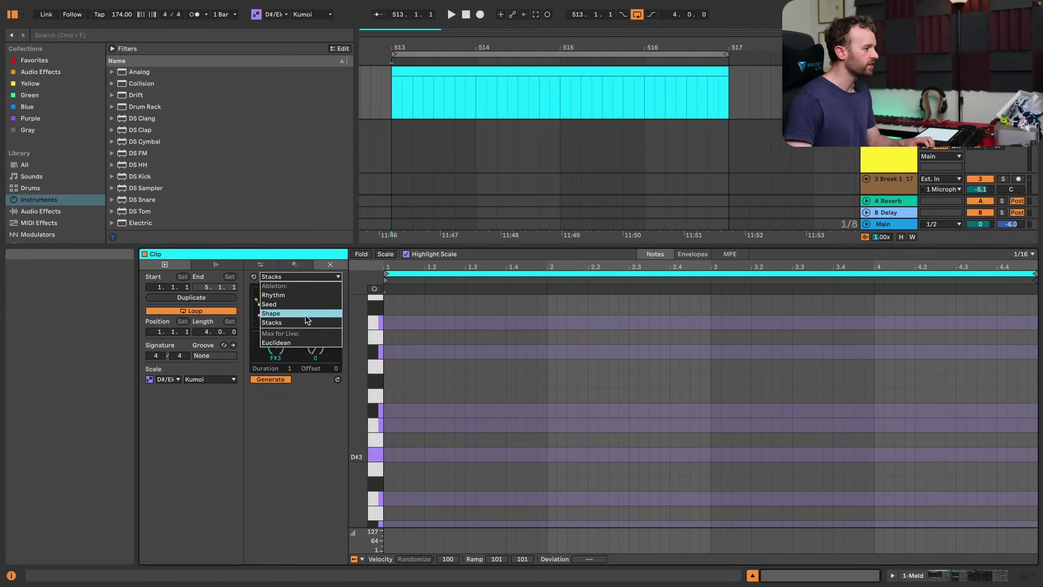
pyautogui.click(305, 313)
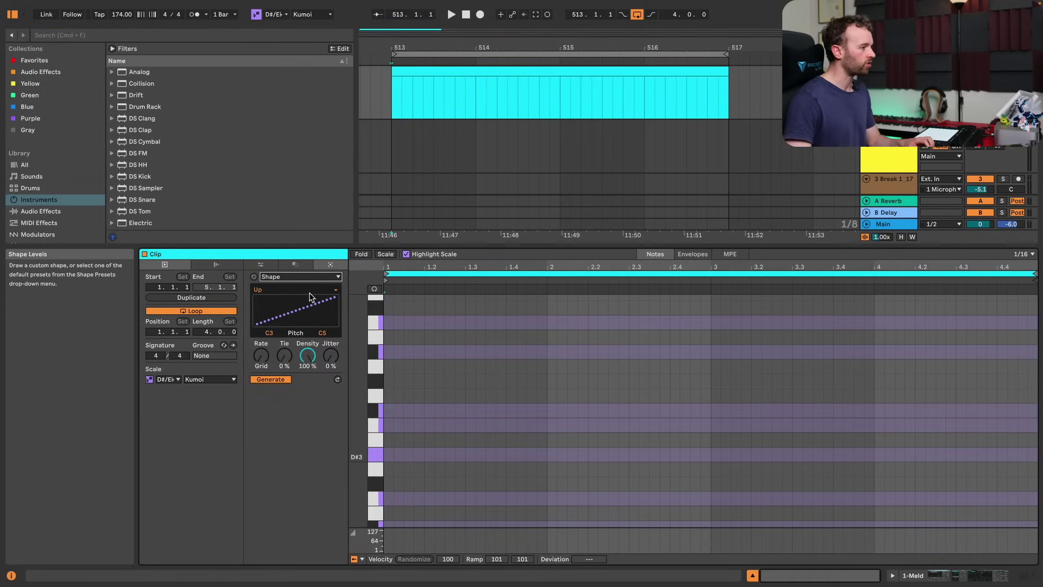
pyautogui.click(300, 276)
pyautogui.click(308, 304)
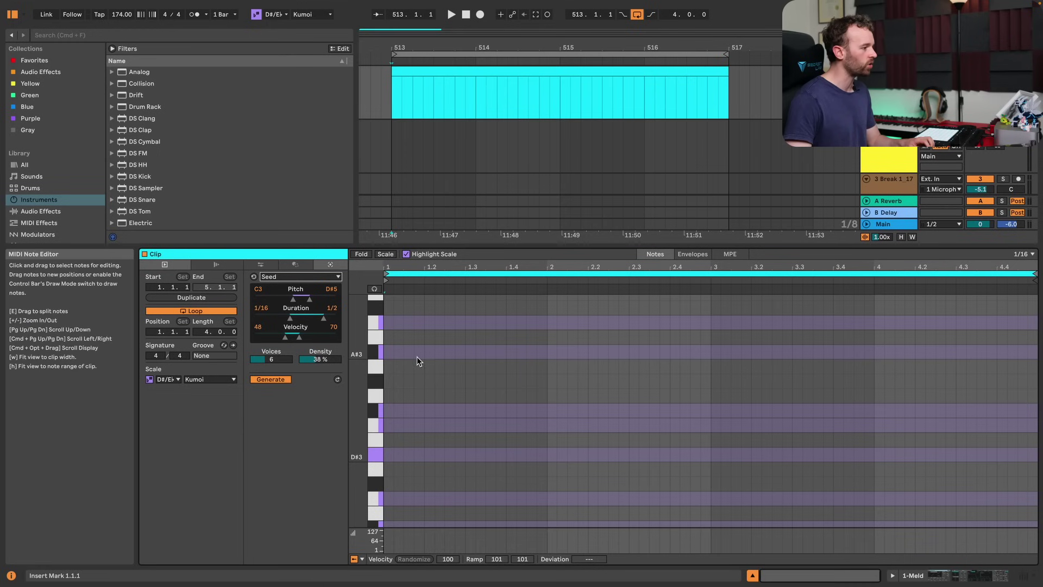
pyautogui.click(337, 380)
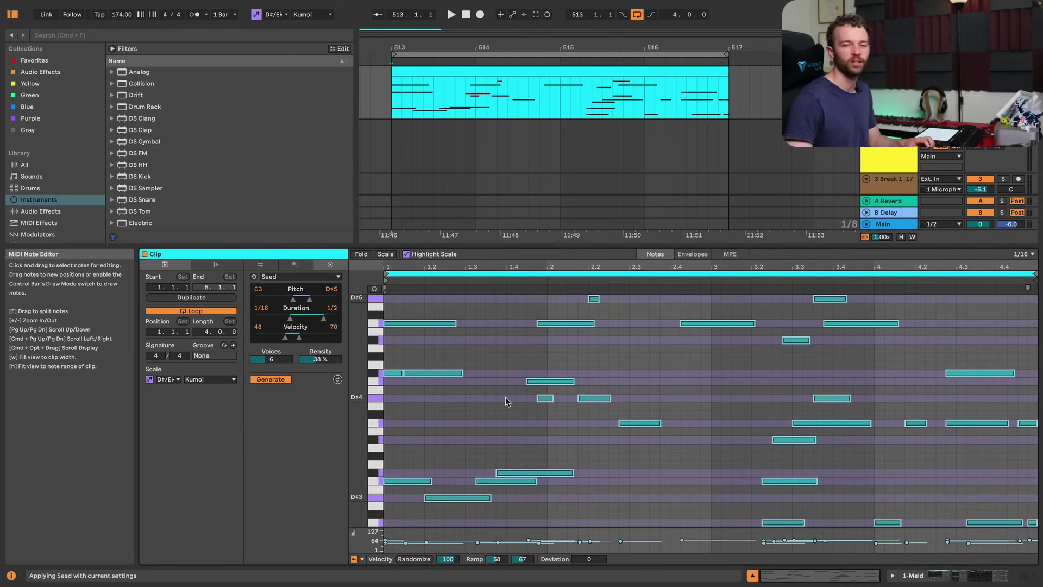
# Play the generated notes and change the oscillator type of Meld's engine A.
pyautogui.press('space')
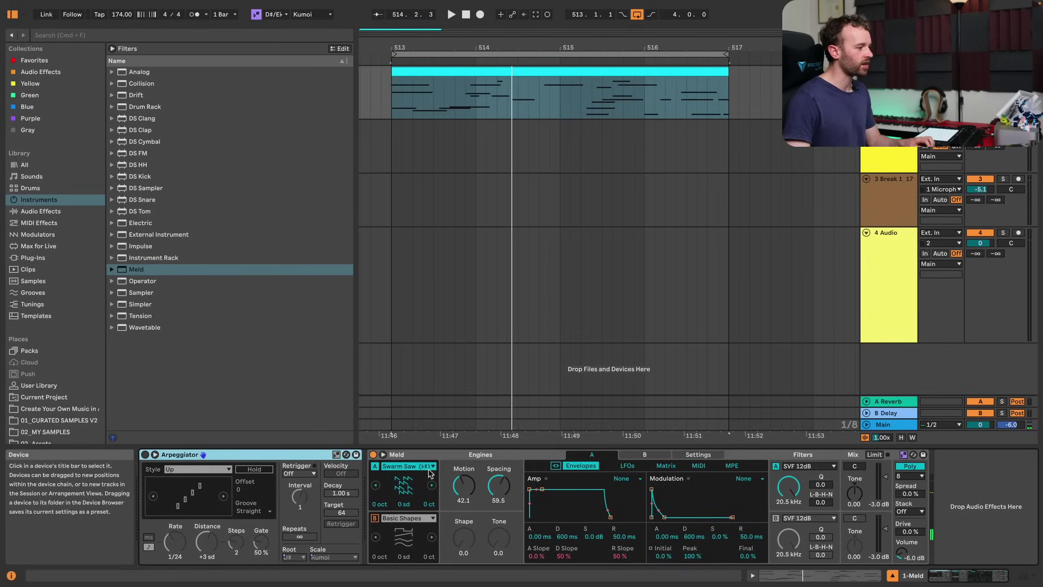
pyautogui.click(418, 466)
pyautogui.click(410, 248)
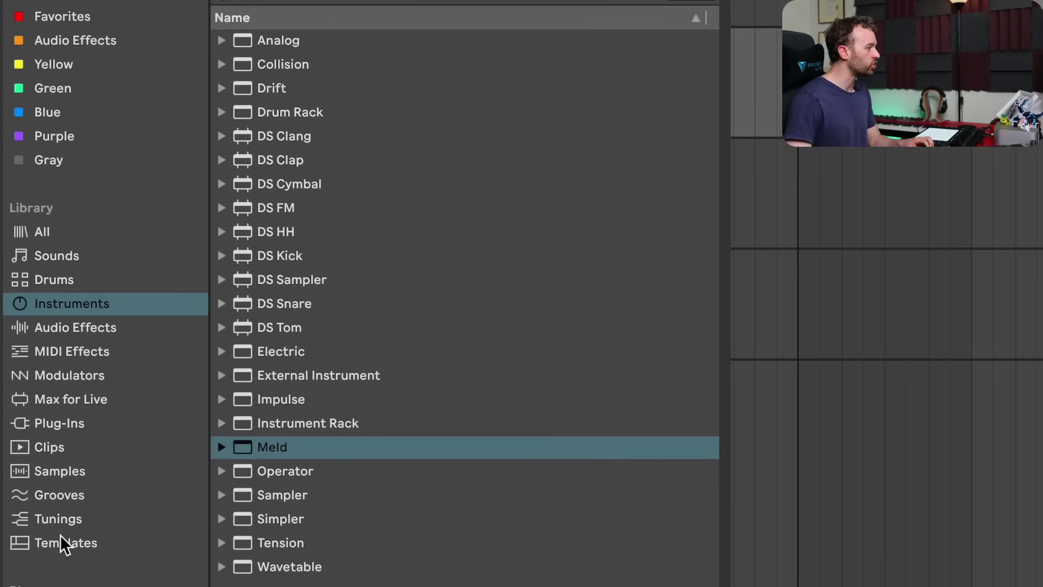
# Load the 72-EDO tuning from the browser's tunings library into the project.
pyautogui.click(60, 521)
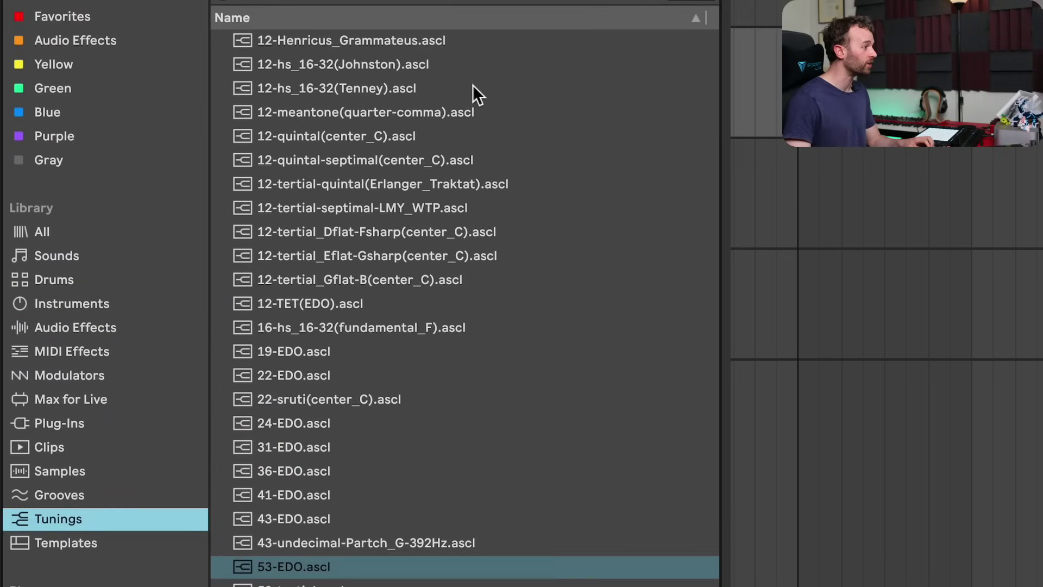
pyautogui.scroll(-8, 472, 84)
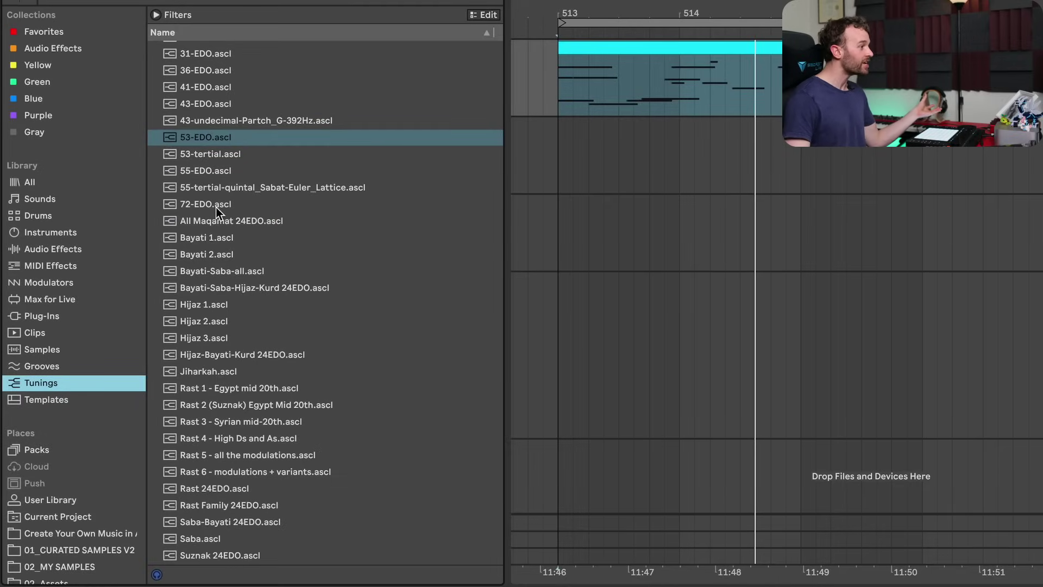
pyautogui.doubleClick(217, 207)
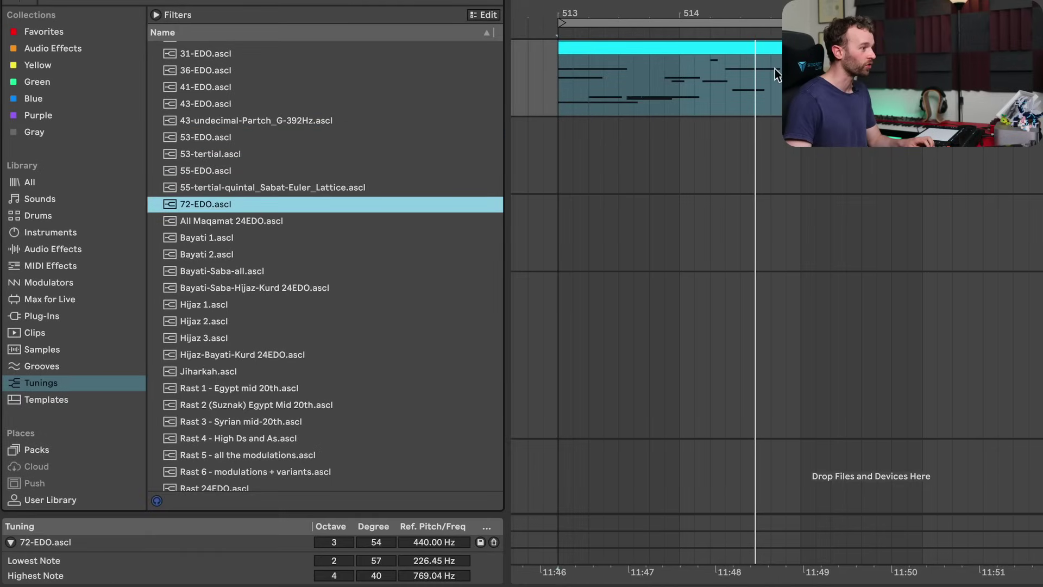
# Open the generated MIDI clip and examine its 72-EDO piano roll, selecting all notes in the C4 key track.
pyautogui.doubleClick(815, 48)
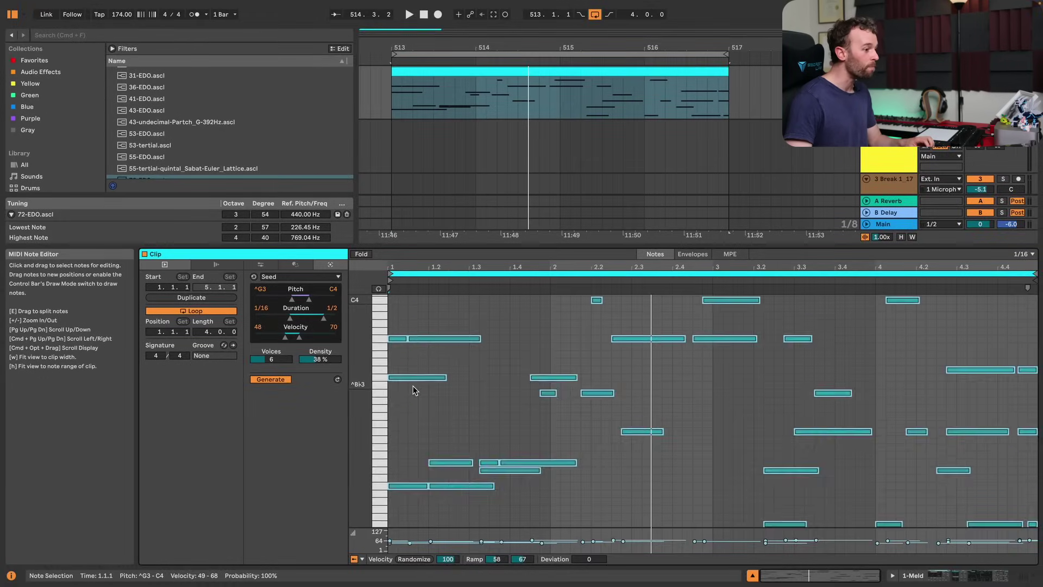
pyautogui.scroll(5, 588, 496)
pyautogui.scroll(-6, 589, 496)
pyautogui.scroll(5, 588, 497)
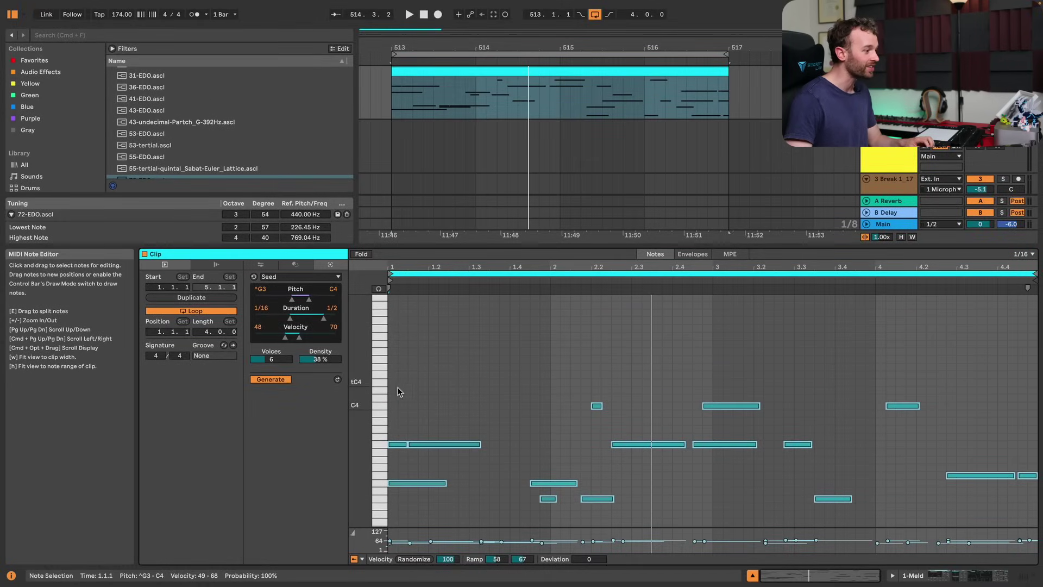
pyautogui.click(383, 407)
pyautogui.scroll(-10, 383, 408)
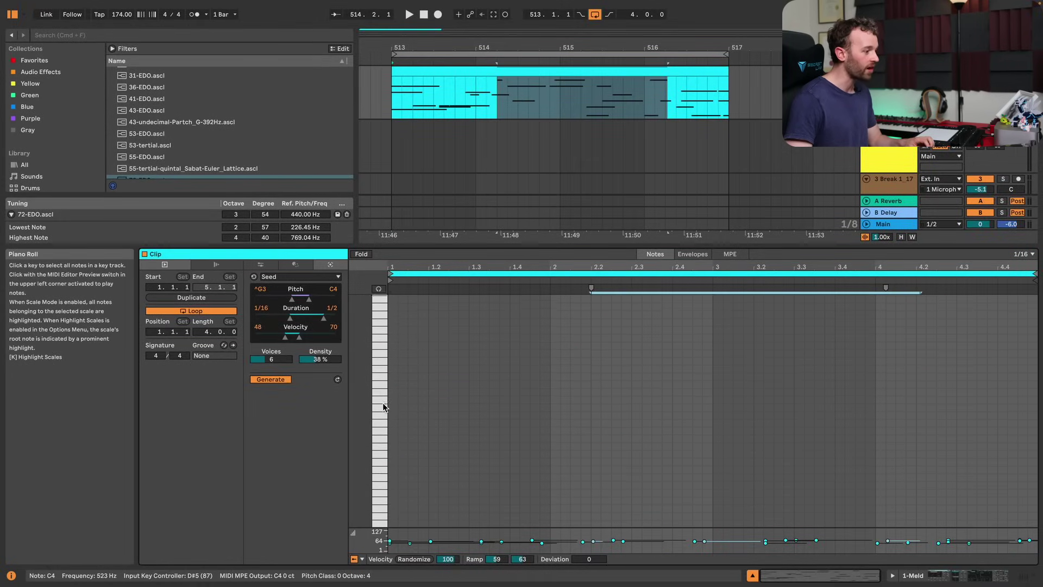
pyautogui.scroll(8, 383, 407)
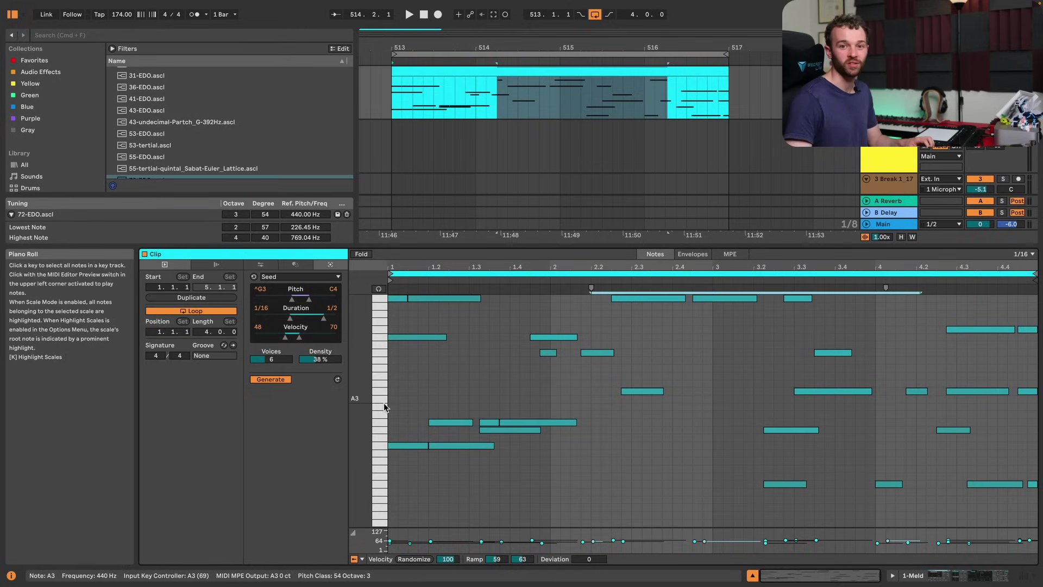
# Audition the clip in the 72-EDO tuning with the track's device chain shown, and stop playback.
pyautogui.press('space')
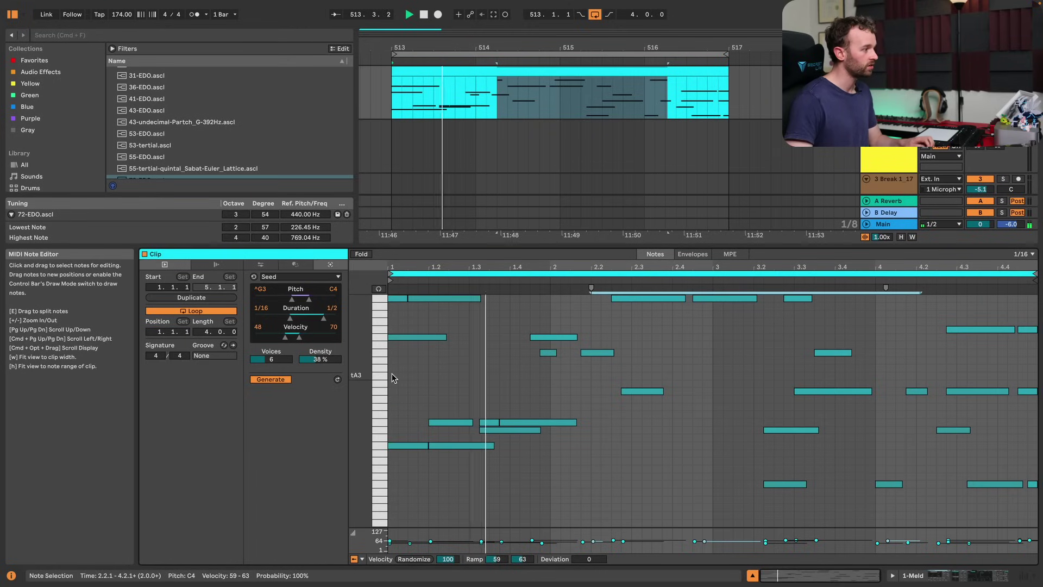
pyautogui.hotkey('shift', 'Tab')
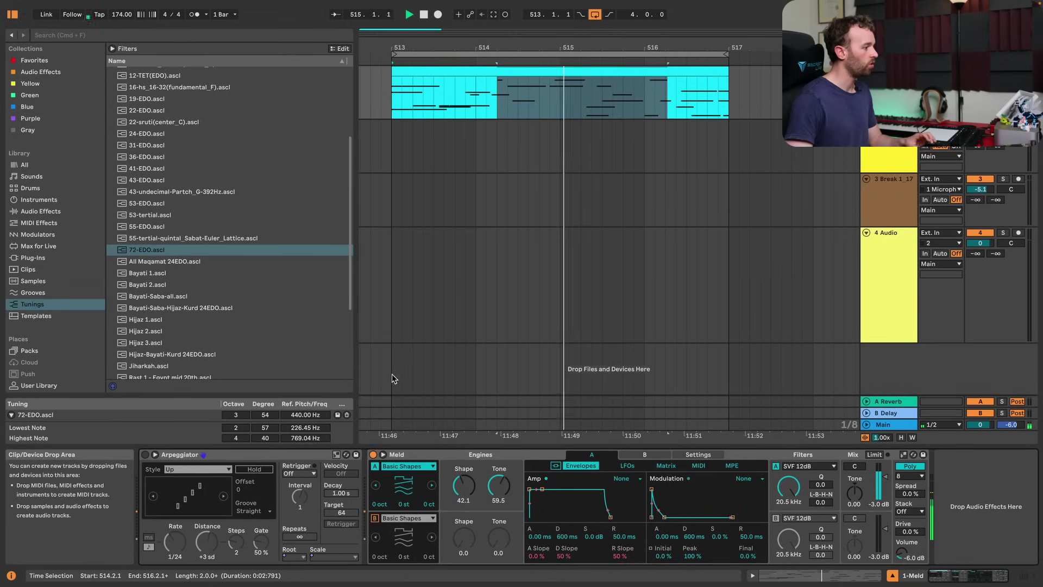
pyautogui.press('space')
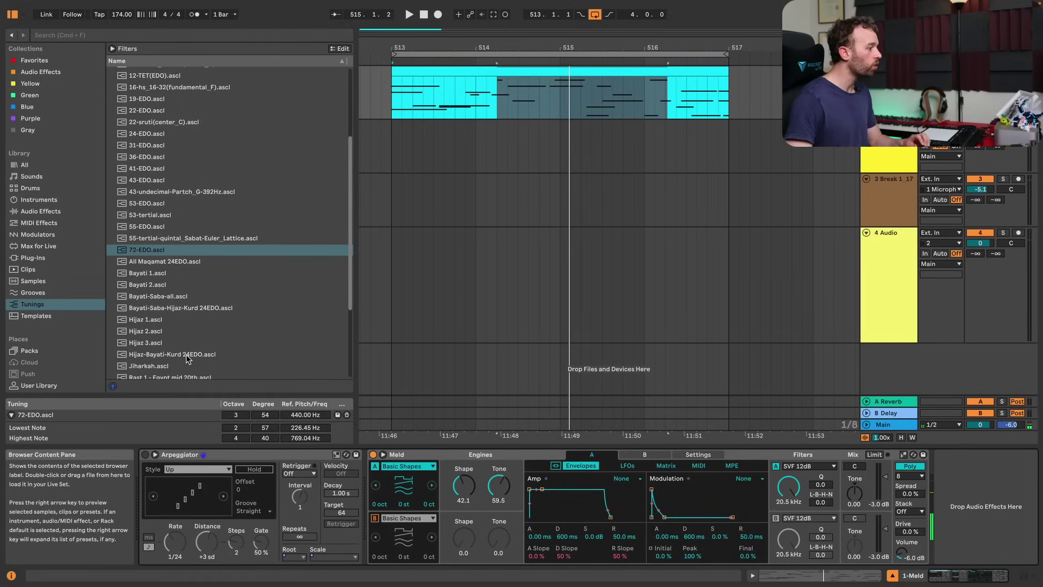
# Load the Hijaz 2 tuning and play the clip with its notes shown in the piano roll.
pyautogui.click(157, 331)
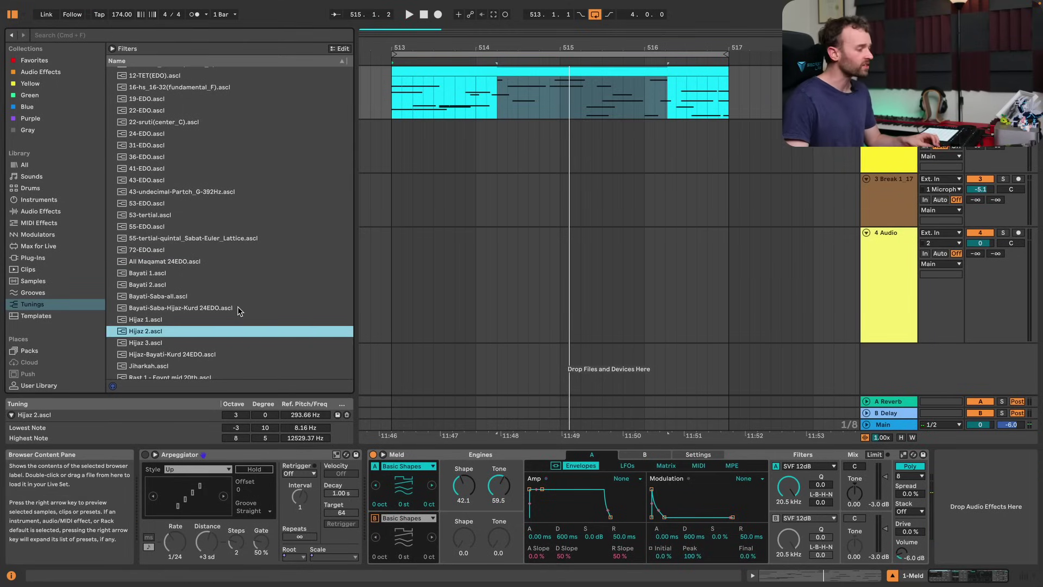
pyautogui.hotkey('shift', 'Tab')
pyautogui.press('space')
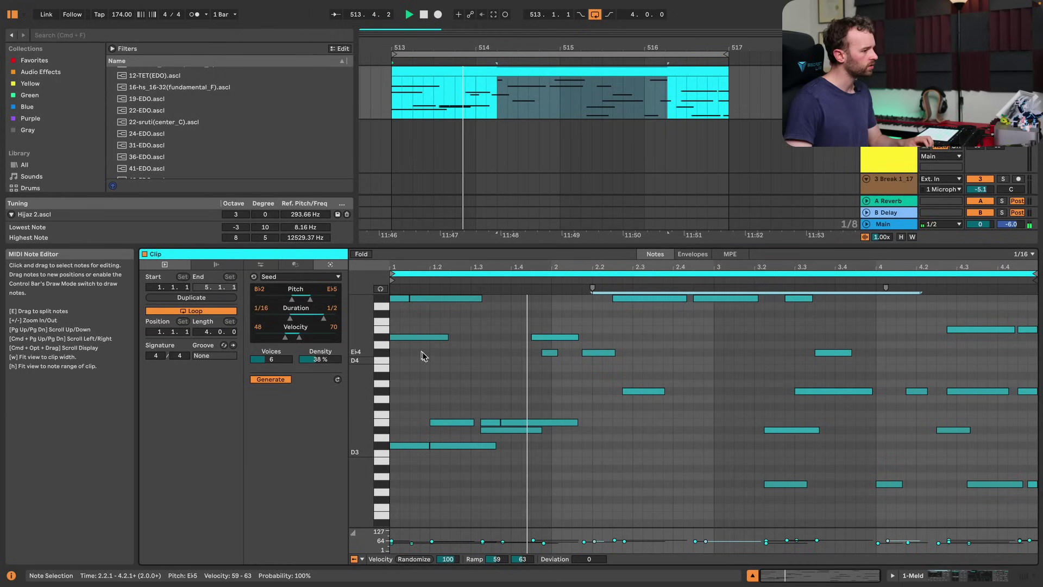
pyautogui.scroll(3, 468, 358)
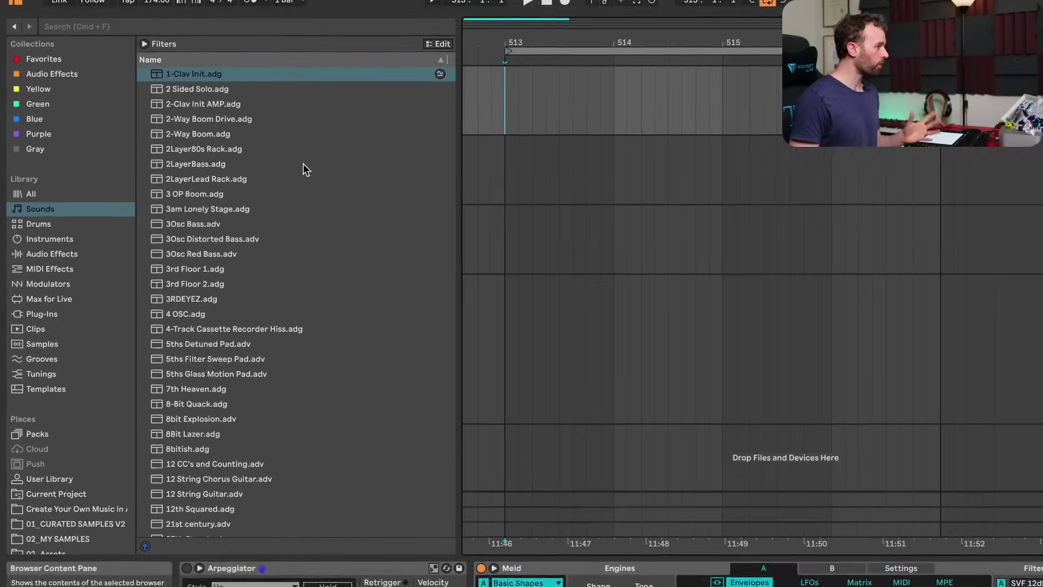
# Expand the browser filters for Sounds and look through the available tag groups.
pyautogui.click(186, 44)
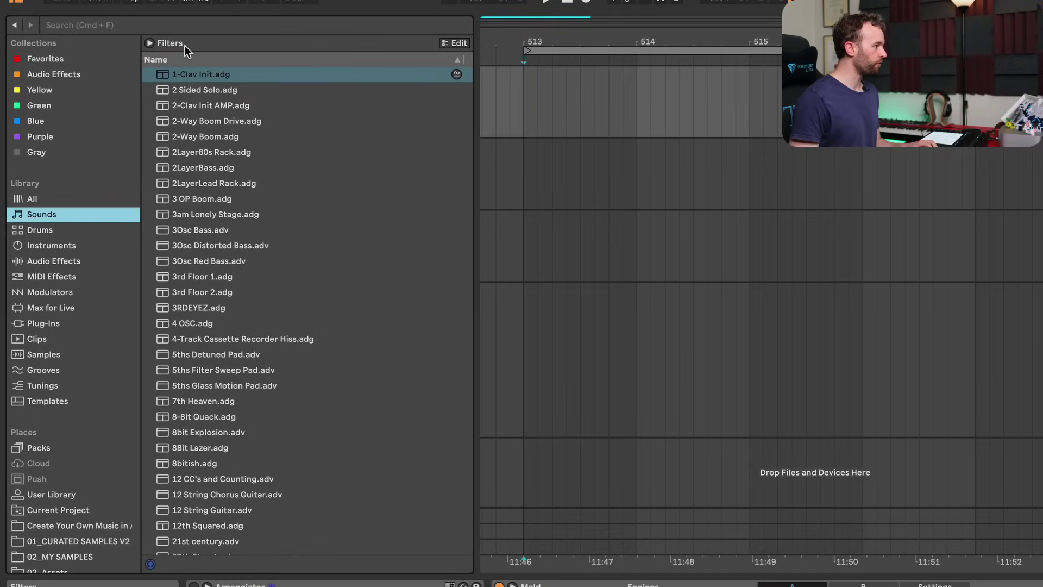
pyautogui.click(150, 45)
pyautogui.scroll(-3, 194, 95)
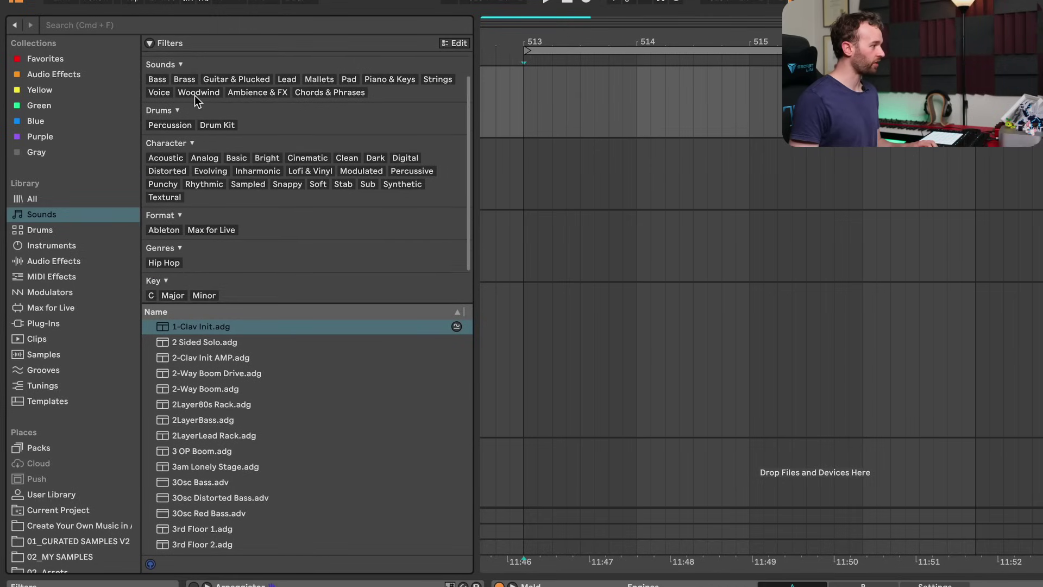
pyautogui.scroll(1, 200, 106)
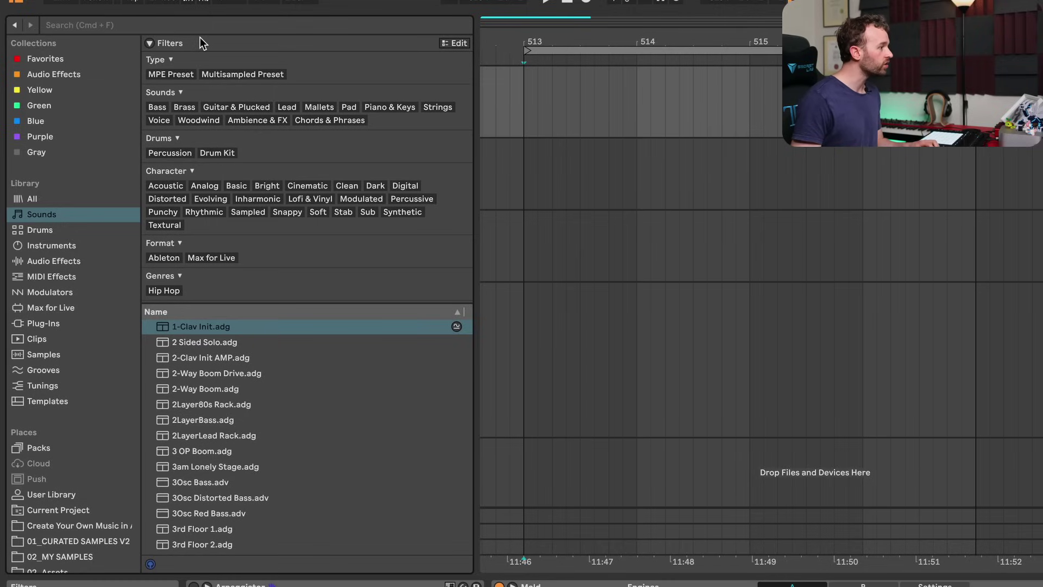
# Search the whole library for "kick" and filter the results by the Kick, Loop and Sample tags.
pyautogui.click(227, 25)
pyautogui.write('kick')
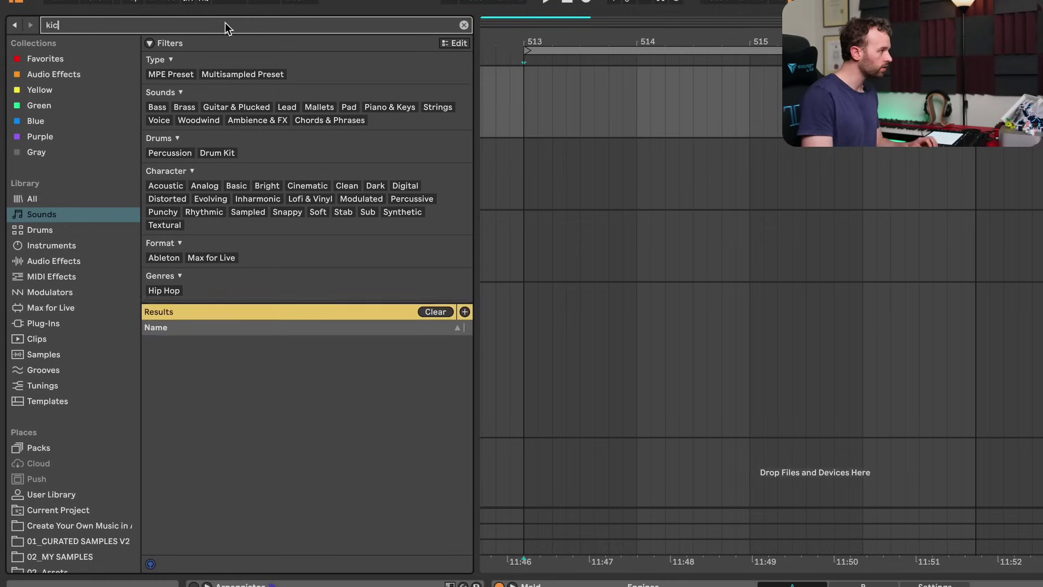
pyautogui.click(56, 200)
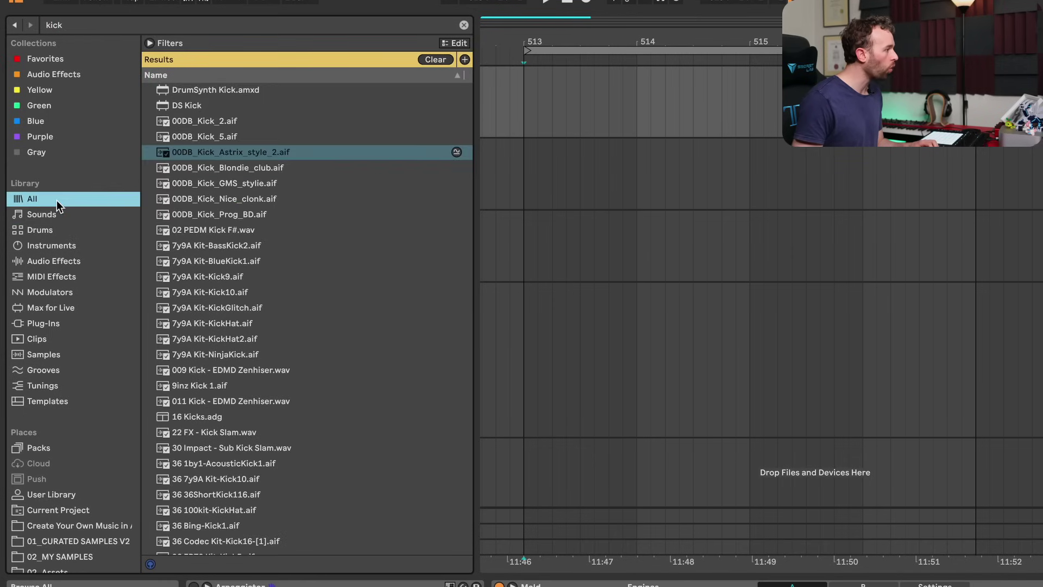
pyautogui.click(150, 45)
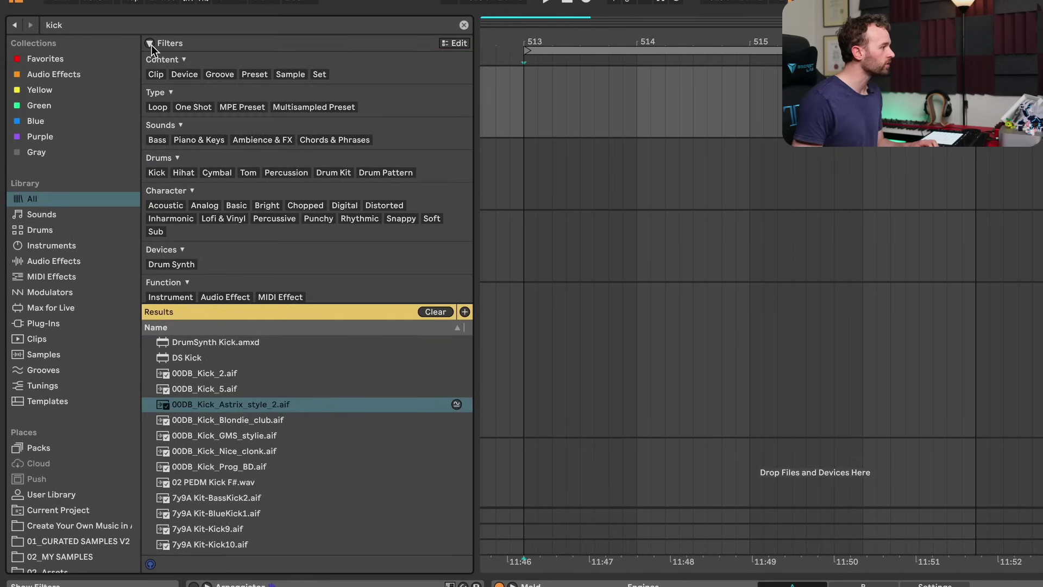
pyautogui.click(156, 172)
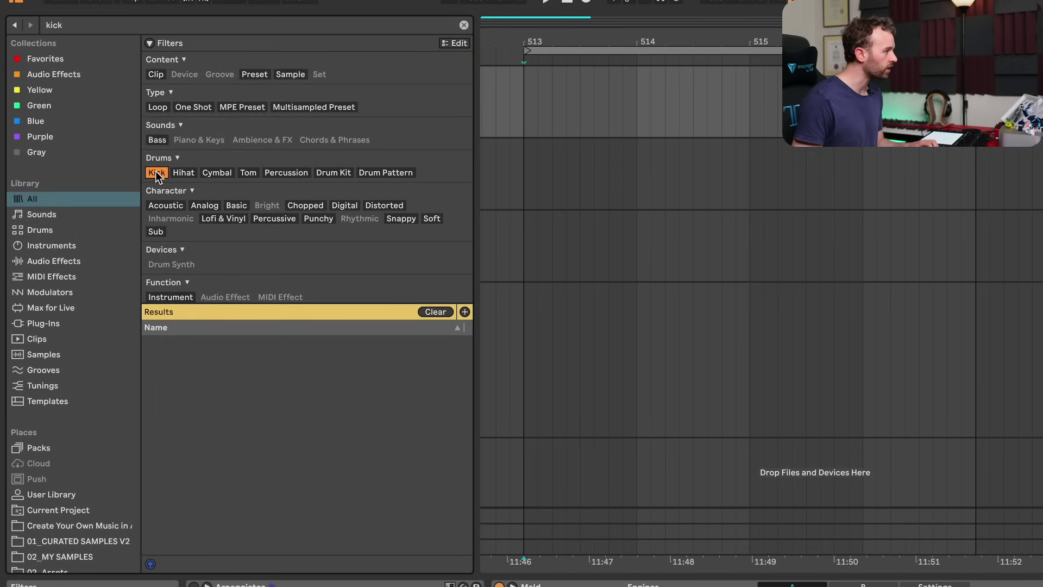
pyautogui.click(158, 108)
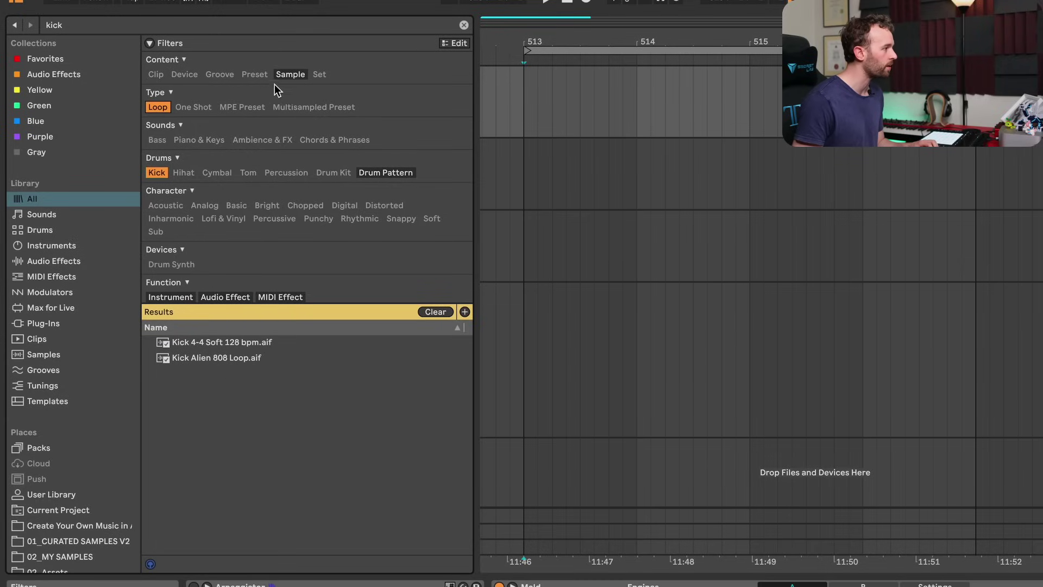
pyautogui.click(286, 74)
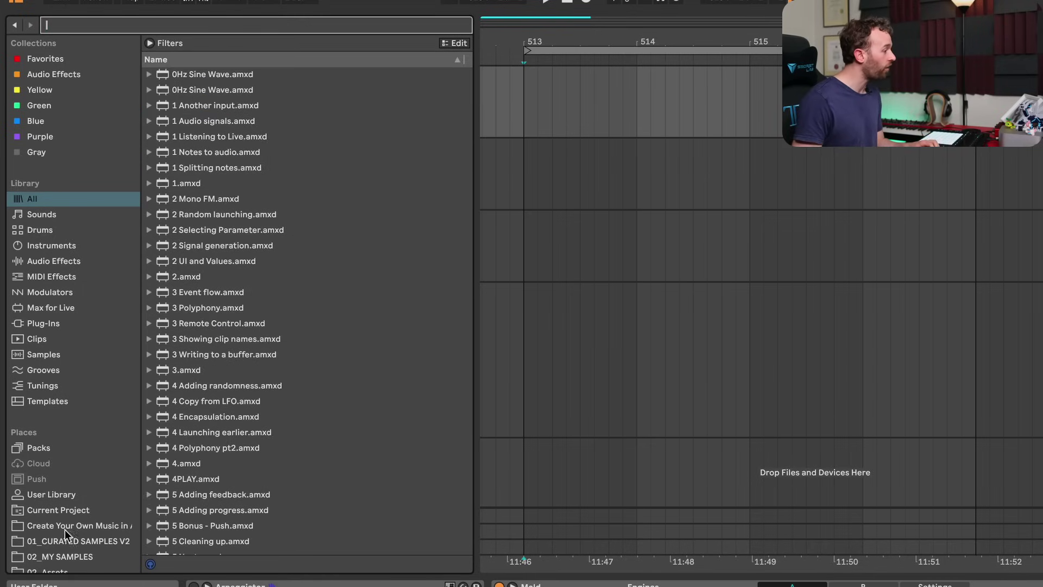
# Select all the acoustic kick samples in 01_CURATED SAMPLES V2, from Ghosthack N Kick 12.wav to SD_SEISMIC_kick_sticky.wav.
pyautogui.scroll(-3, 66, 534)
pyautogui.click(81, 483)
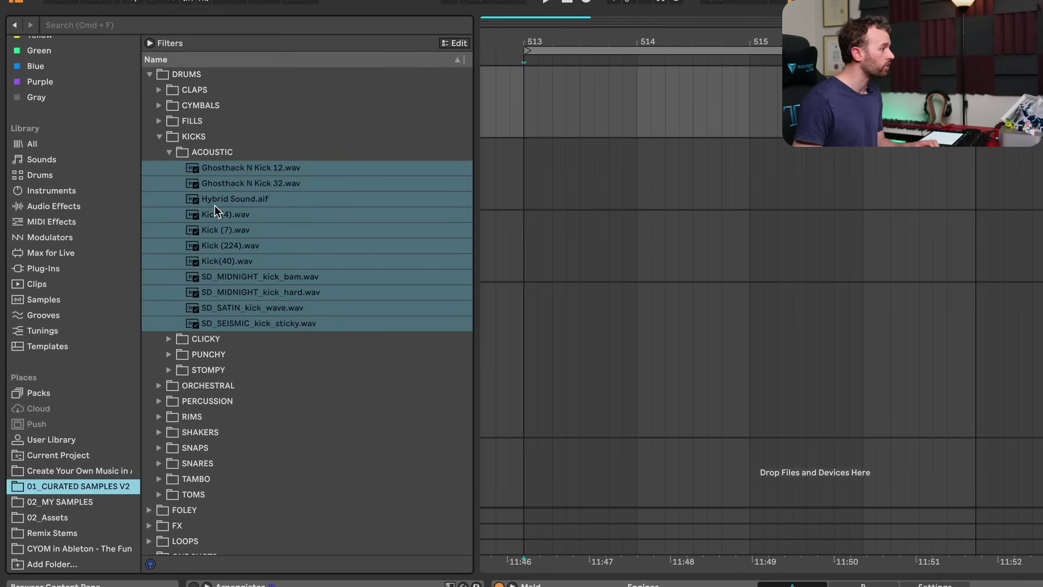
pyautogui.click(245, 152)
pyautogui.click(235, 168)
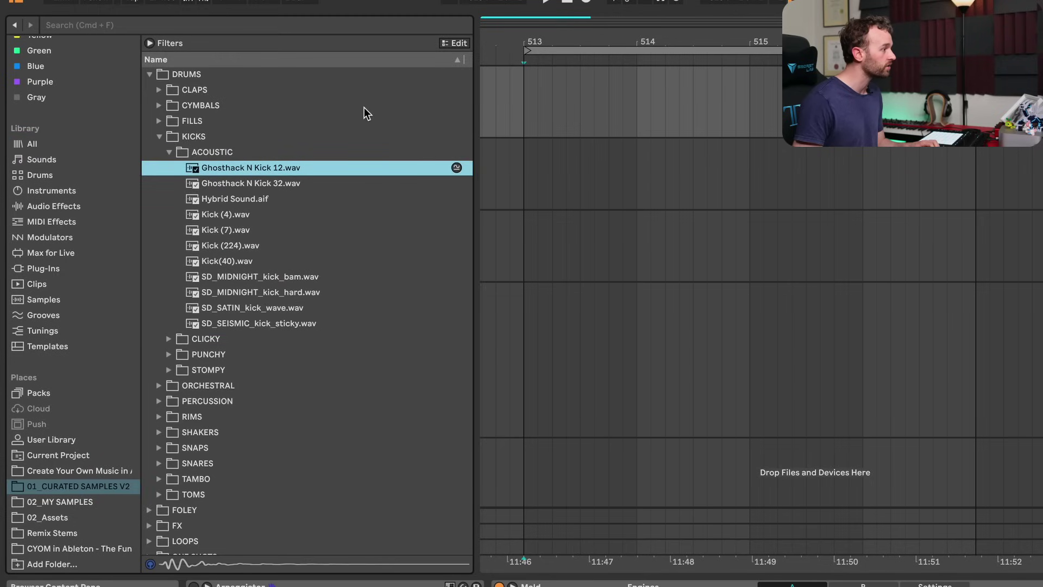
pyautogui.keyDown('shift'); pyautogui.click(289, 326); pyautogui.keyUp('shift')
# Open the tag editor for the selected kicks, review its full tag list, and expand the folder's filters.
pyautogui.click(454, 44)
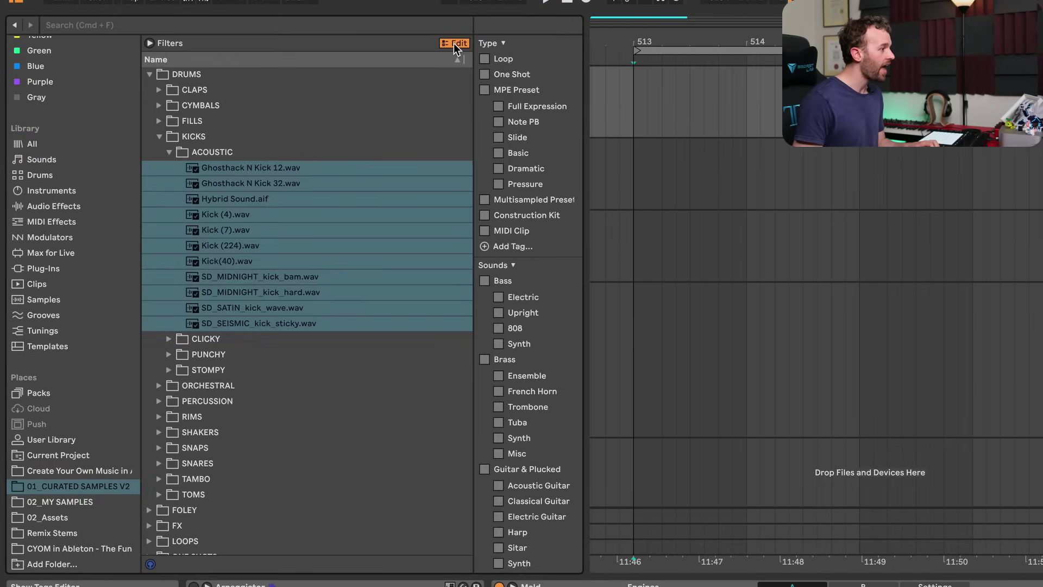
pyautogui.scroll(-10, 532, 136)
pyautogui.scroll(-5, 532, 133)
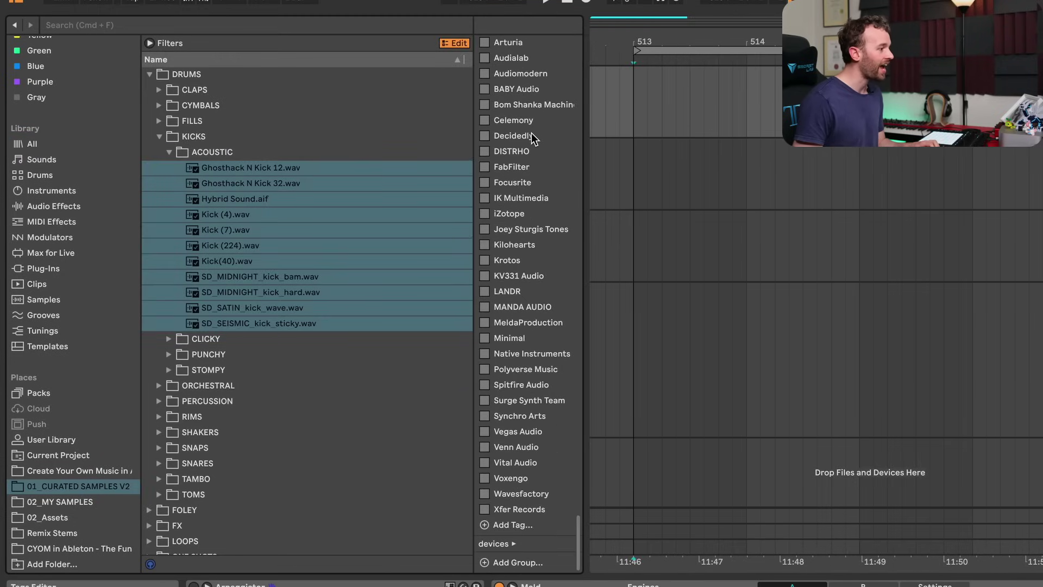
pyautogui.scroll(20, 504, 360)
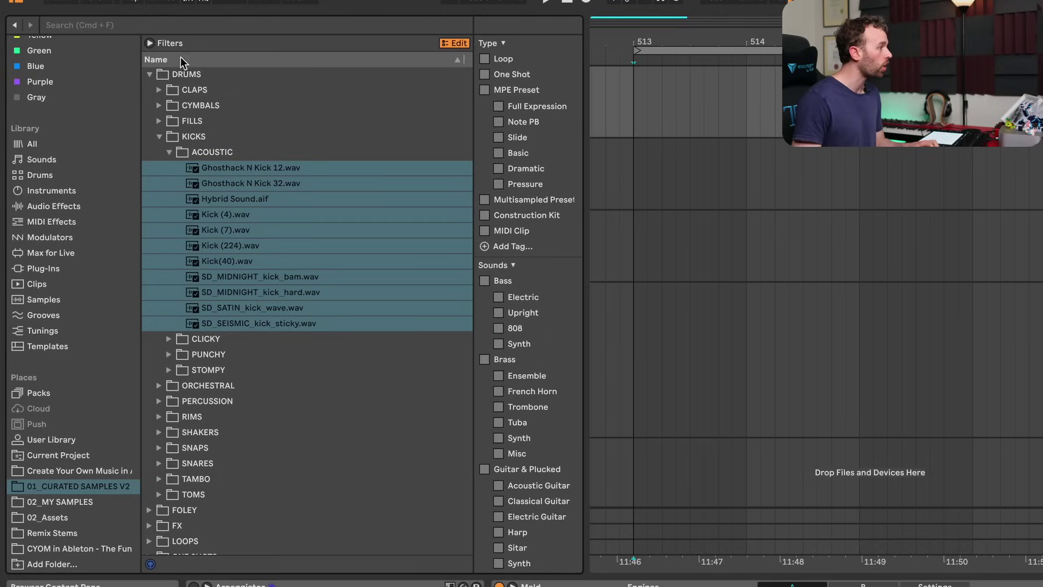
pyautogui.click(150, 43)
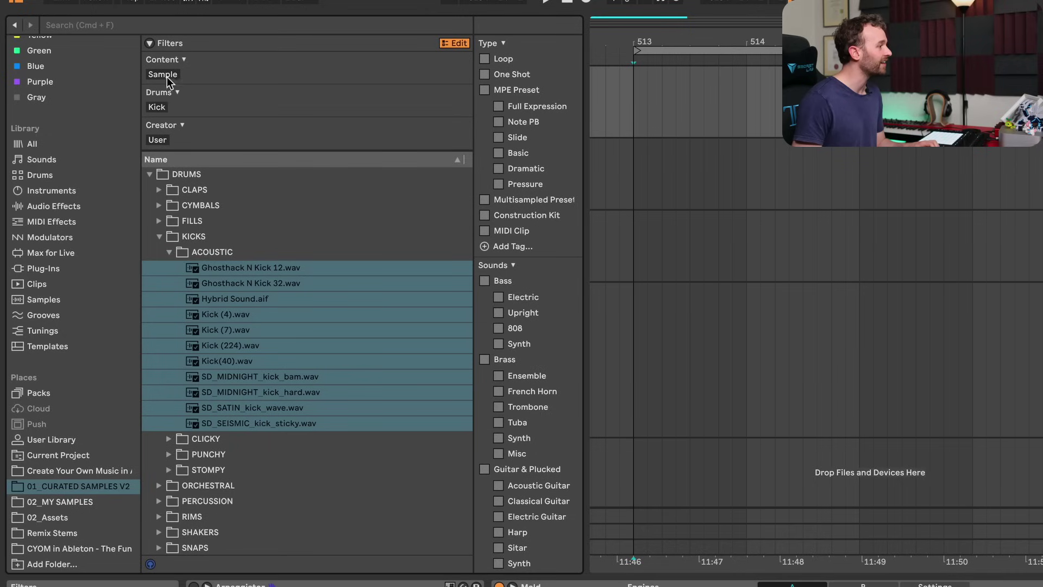
# Browse the library categories, including Sounds, Drums, Audio Effects, Grooves, Templates, Tunings and Plug-Ins.
pyautogui.click(85, 143)
pyautogui.click(60, 160)
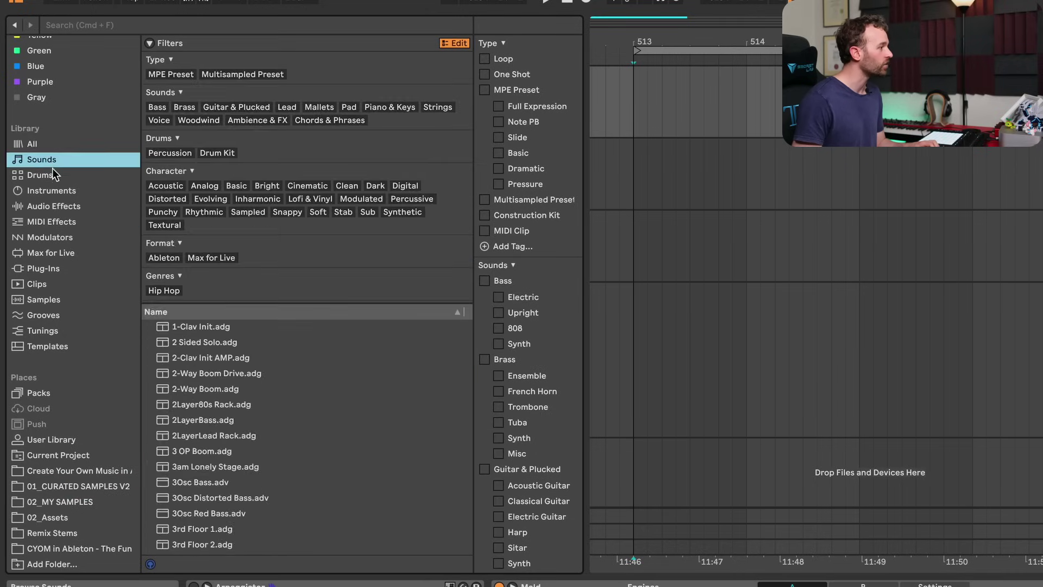
pyautogui.click(50, 174)
pyautogui.click(46, 209)
pyautogui.click(44, 316)
pyautogui.click(43, 345)
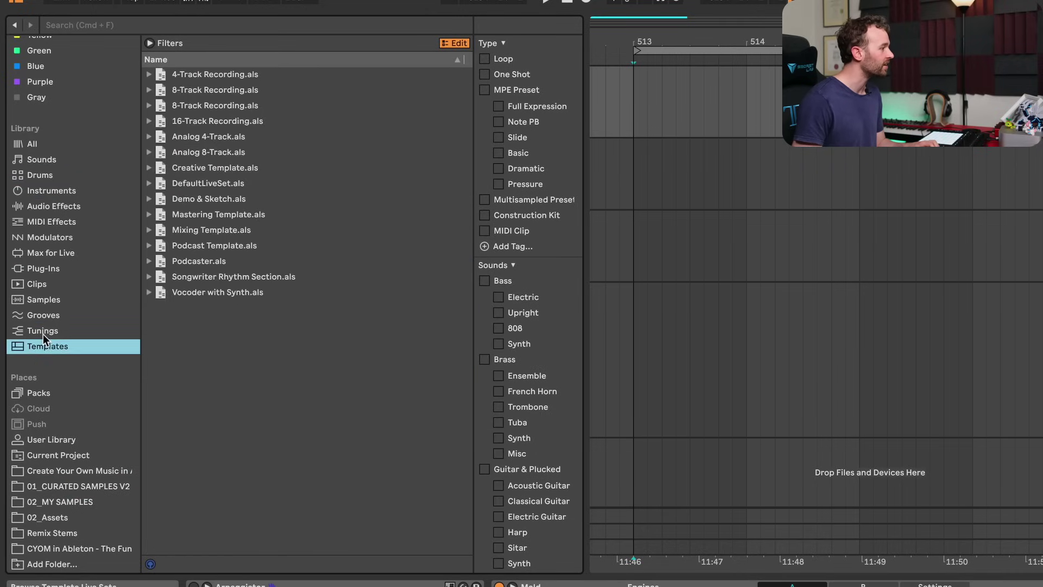
pyautogui.click(44, 332)
pyautogui.click(48, 271)
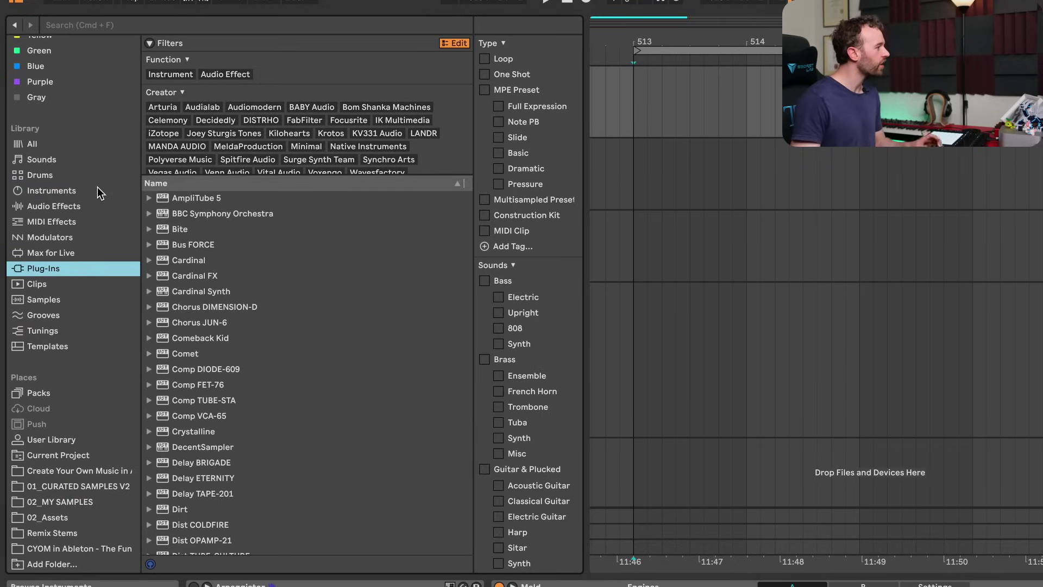
pyautogui.scroll(2, 91, 115)
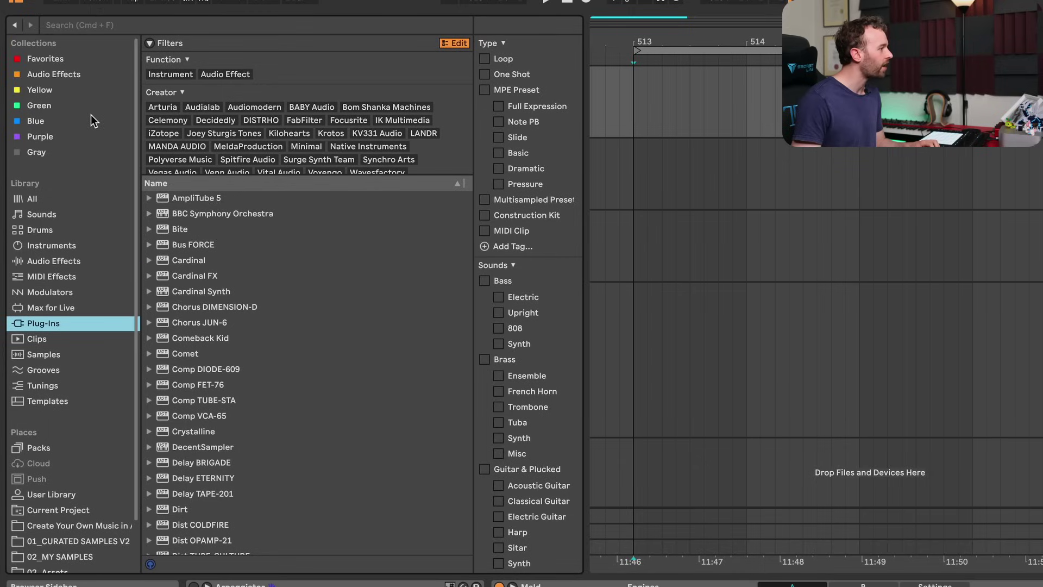
# Go back through the browser's navigation history and forward again to Templates.
pyautogui.click(21, 27)
pyautogui.click(15, 25)
pyautogui.click(15, 25)
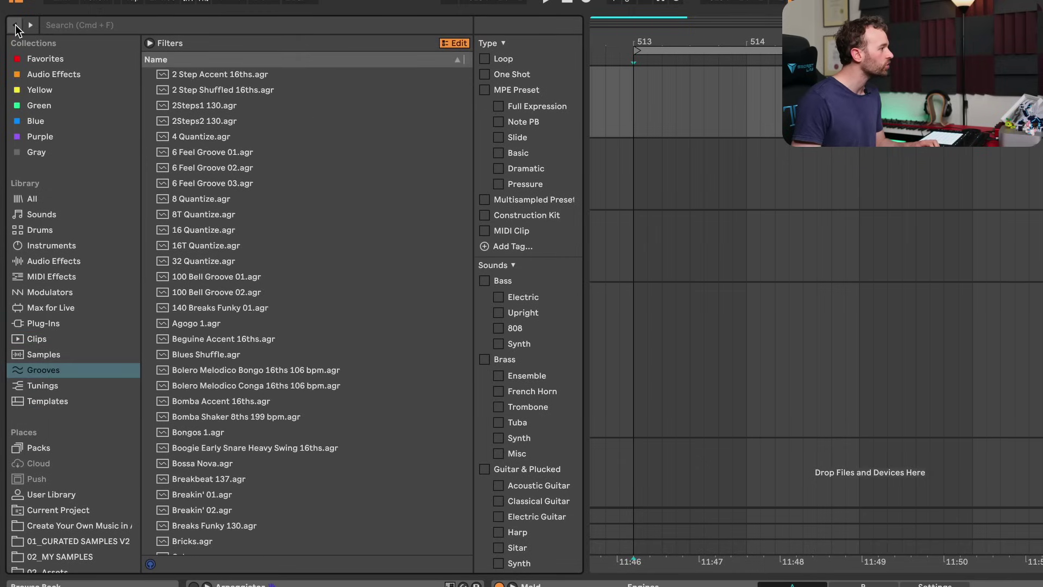
pyautogui.click(15, 24)
pyautogui.click(15, 24)
pyautogui.click(15, 24)
pyautogui.click(29, 25)
pyautogui.click(29, 25)
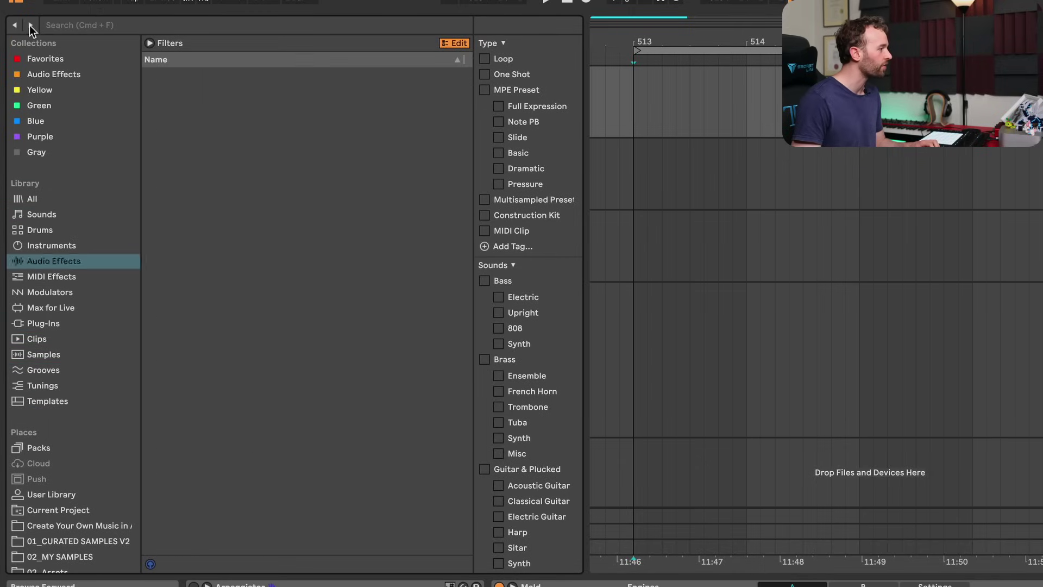
pyautogui.click(28, 25)
pyautogui.click(28, 24)
pyautogui.click(29, 24)
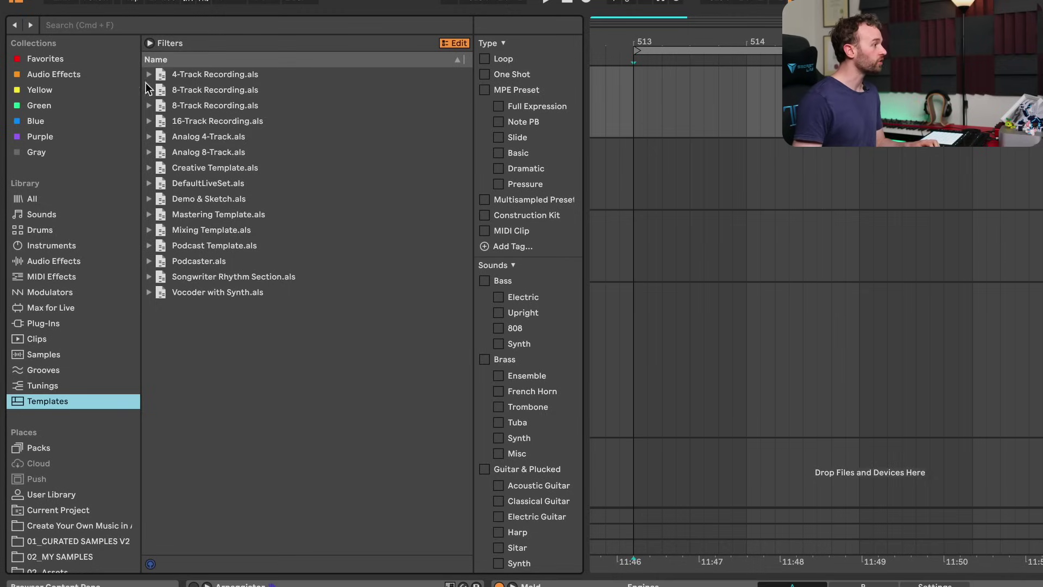
# Search the whole library for "kick" again and expand the filters for the results.
pyautogui.click(135, 27)
pyautogui.write('kick')
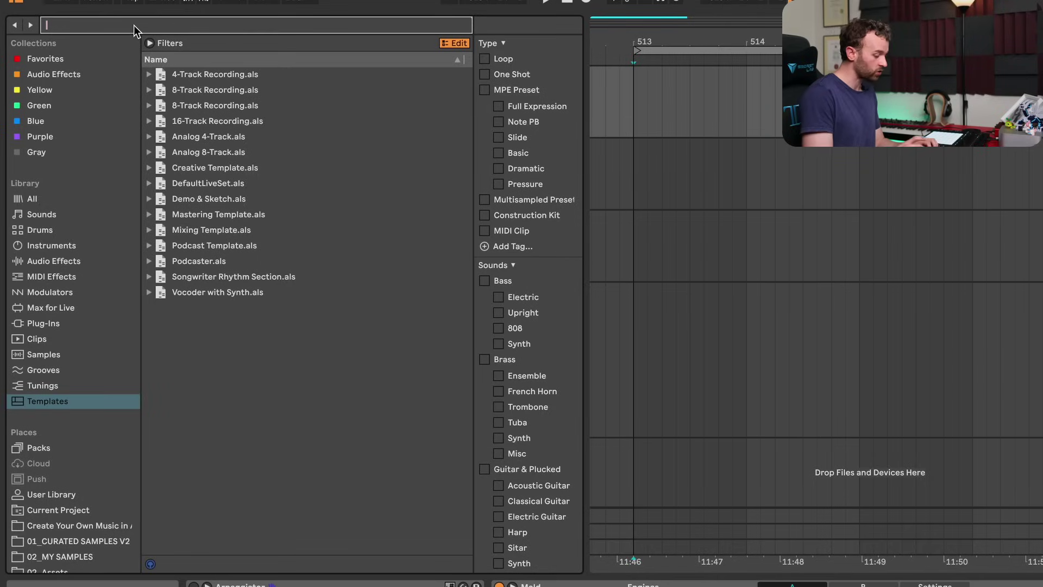
pyautogui.click(66, 200)
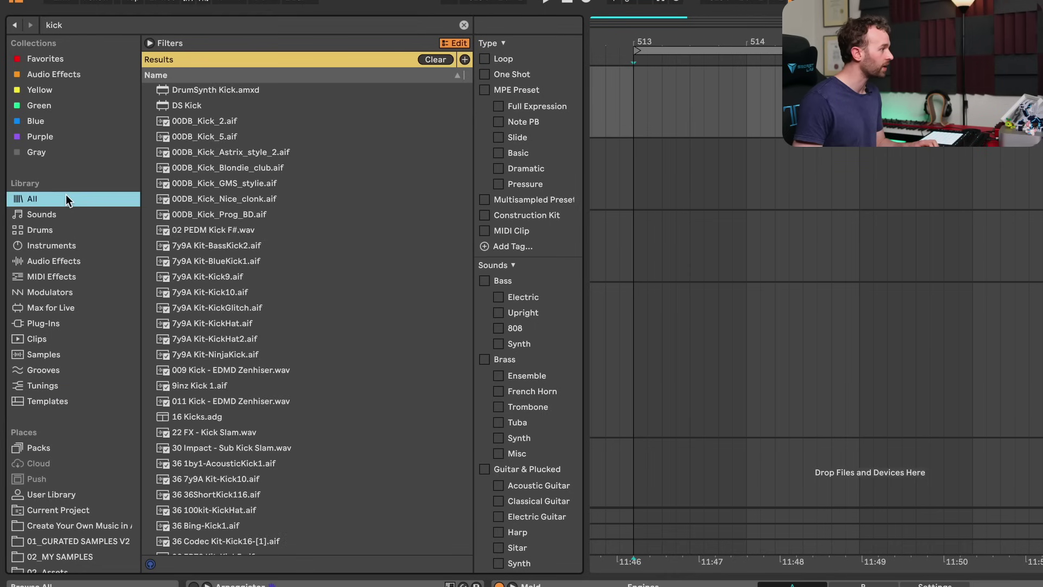
pyautogui.click(150, 43)
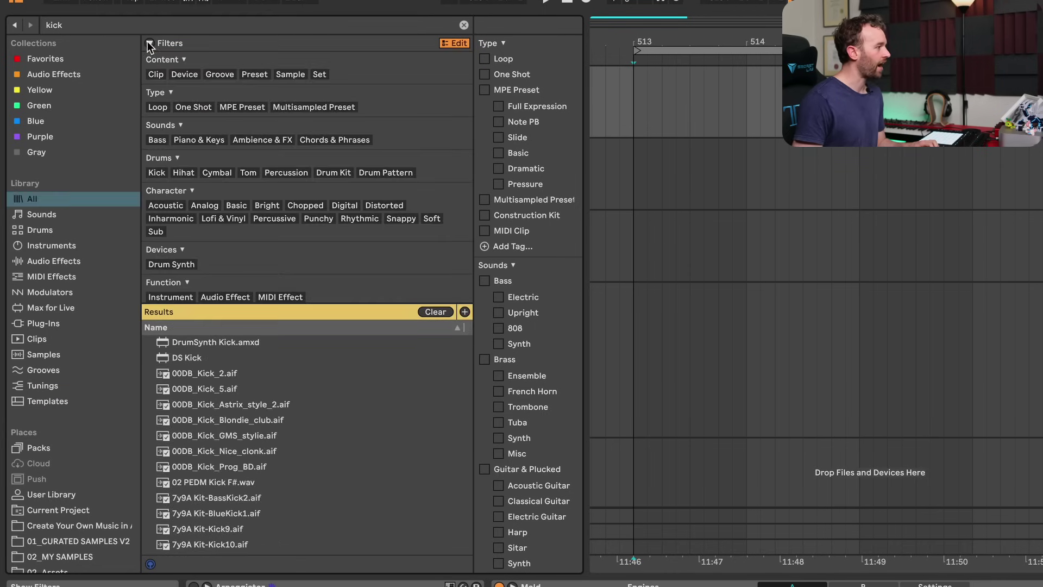
# Filter the "kick" results by the Kick and Sample tags and save the search as a custom library label with its default name.
pyautogui.click(157, 172)
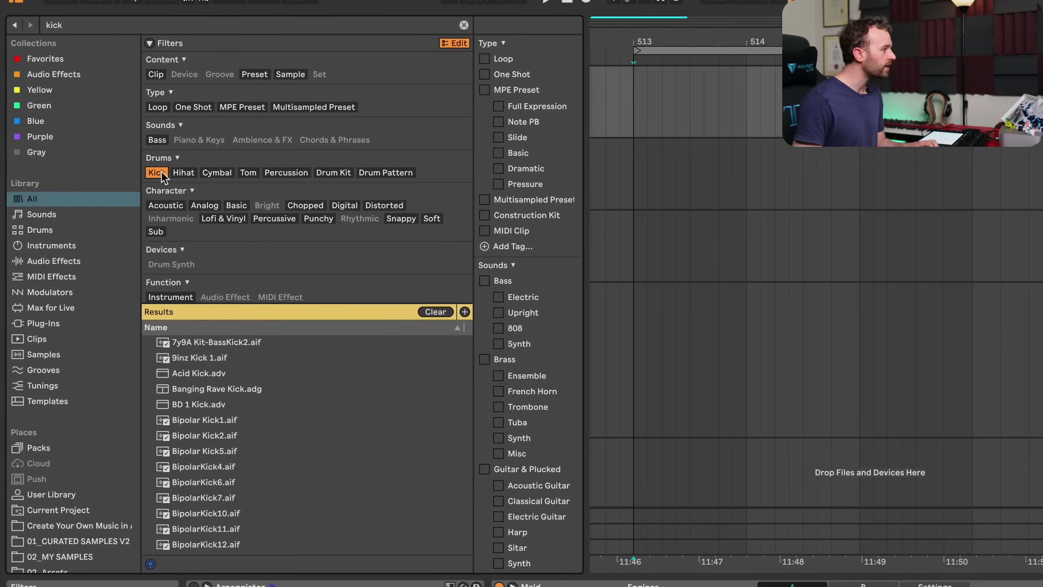
pyautogui.click(290, 75)
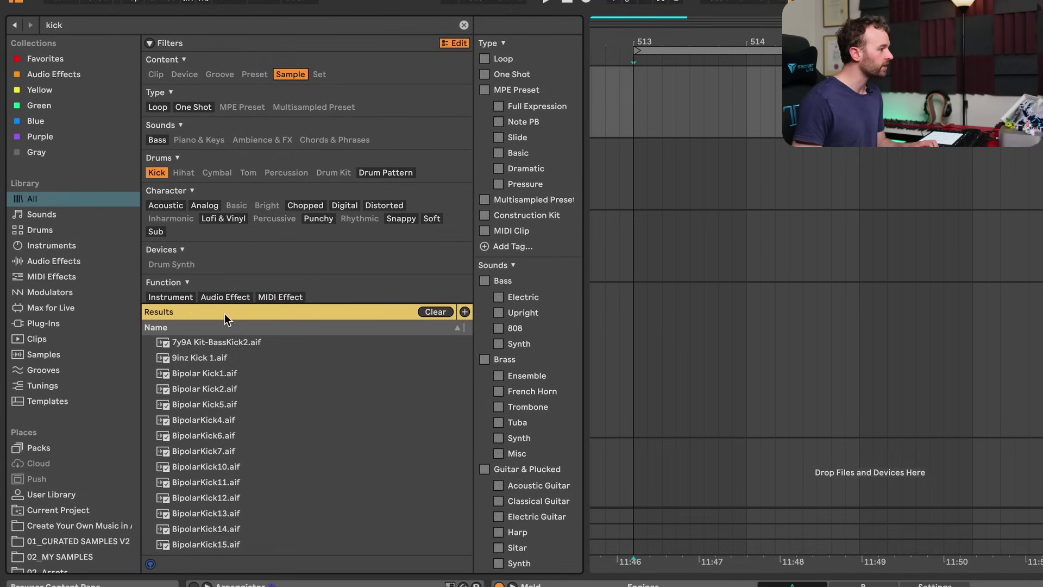
pyautogui.click(465, 311)
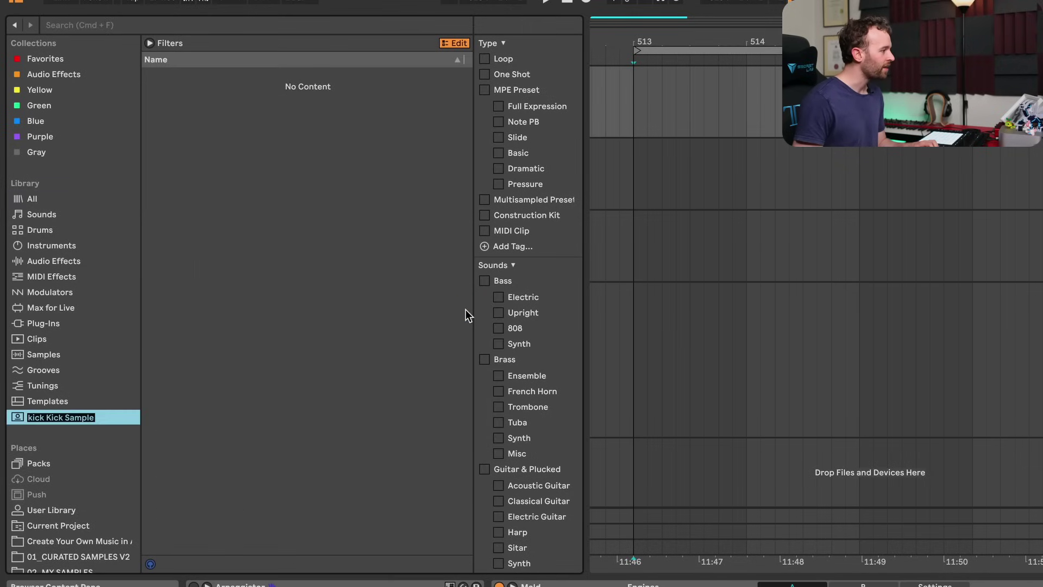
pyautogui.press('Return')
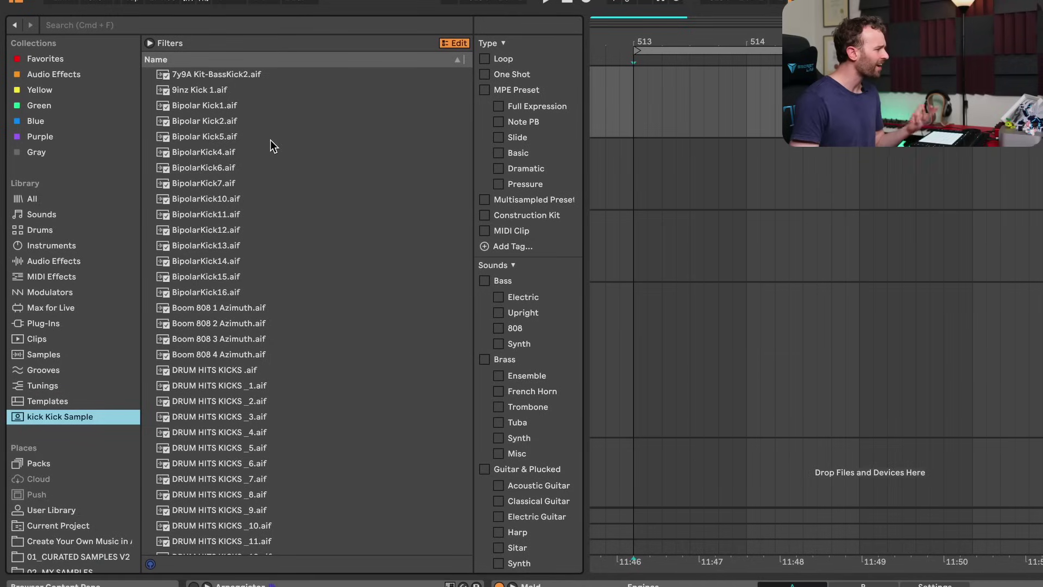
# Browse the library's Audio Effects and Plug-Ins lists.
pyautogui.click(73, 261)
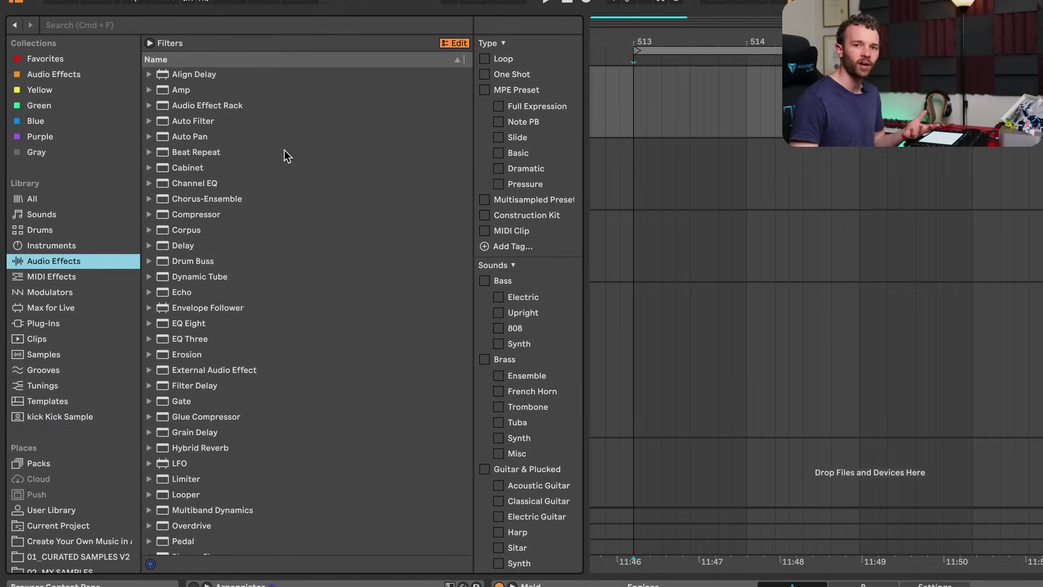
pyautogui.scroll(-1, 275, 204)
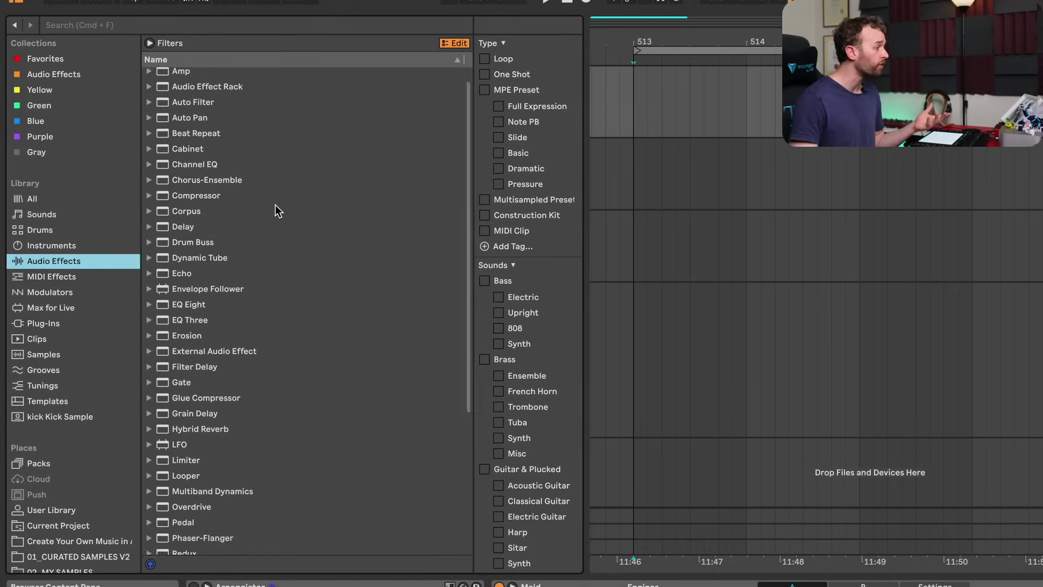
pyautogui.click(85, 326)
pyautogui.scroll(-5, 263, 266)
pyautogui.scroll(-20, 263, 266)
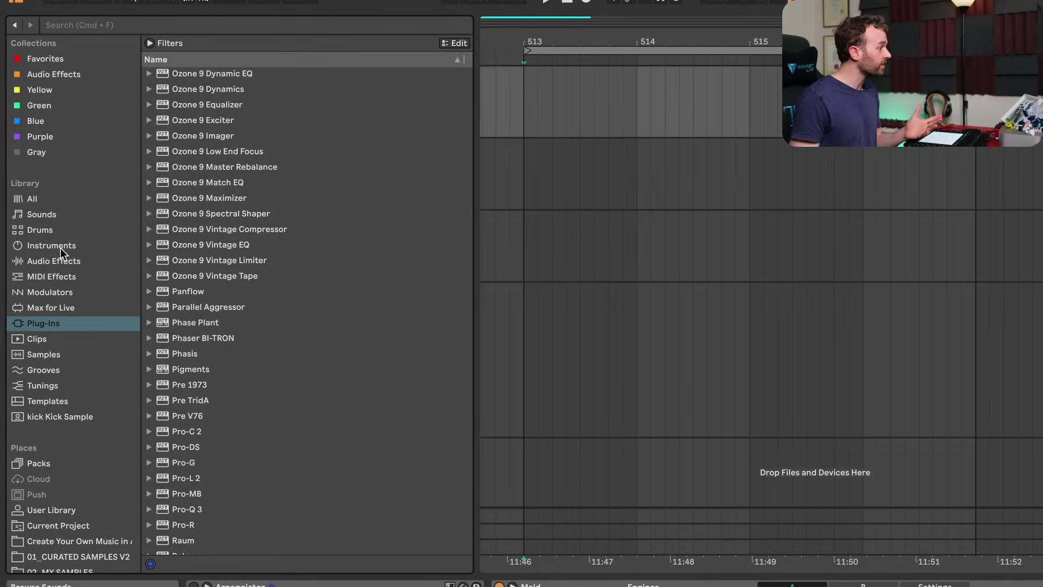
# Browse the Drums category and preview Acoustified Kit 02 and Acoustified Kit 01.
pyautogui.click(52, 233)
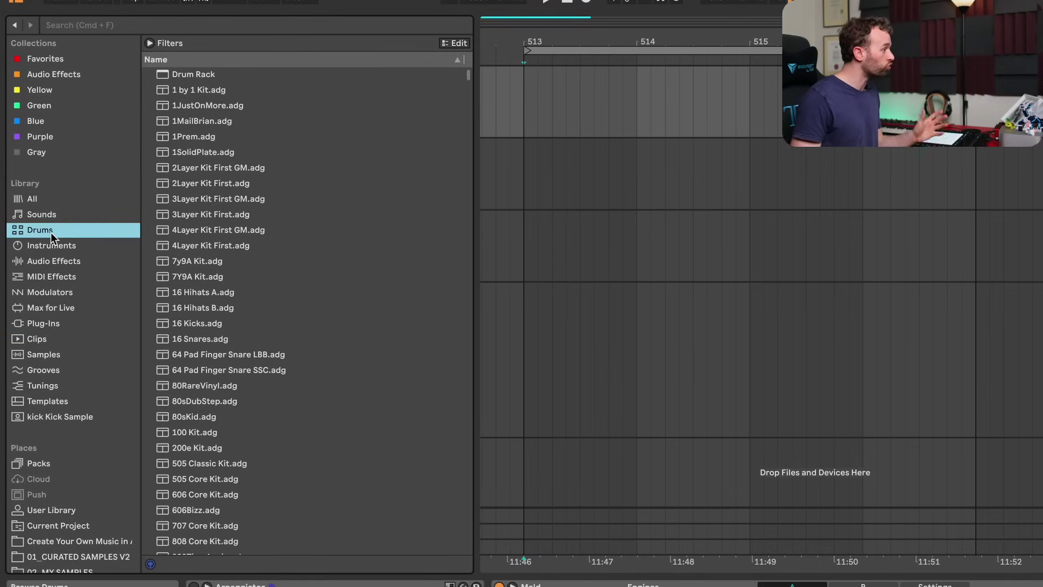
pyautogui.scroll(-15, 231, 150)
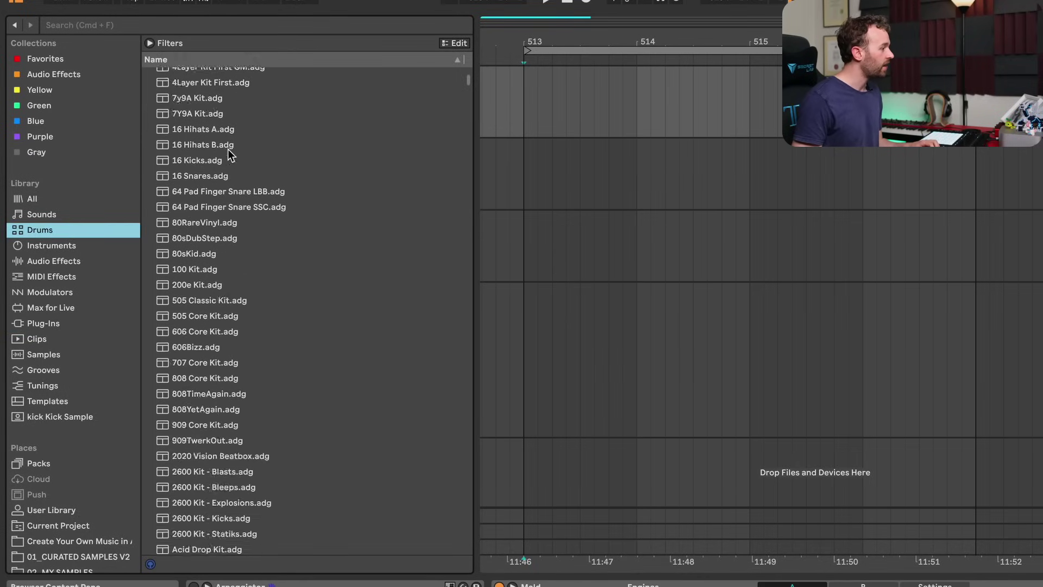
pyautogui.click(223, 171)
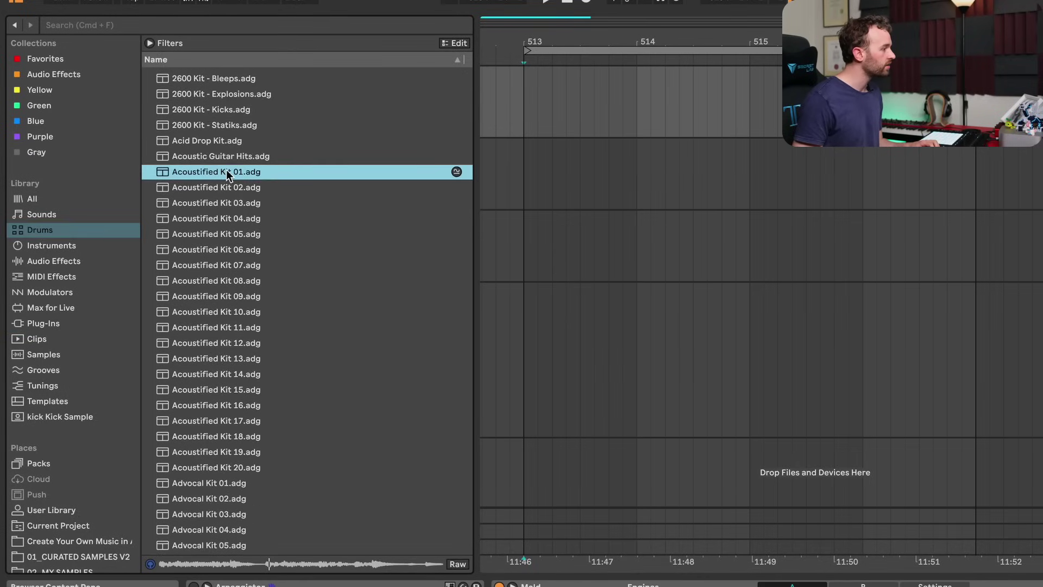
pyautogui.click(256, 185)
pyautogui.click(252, 171)
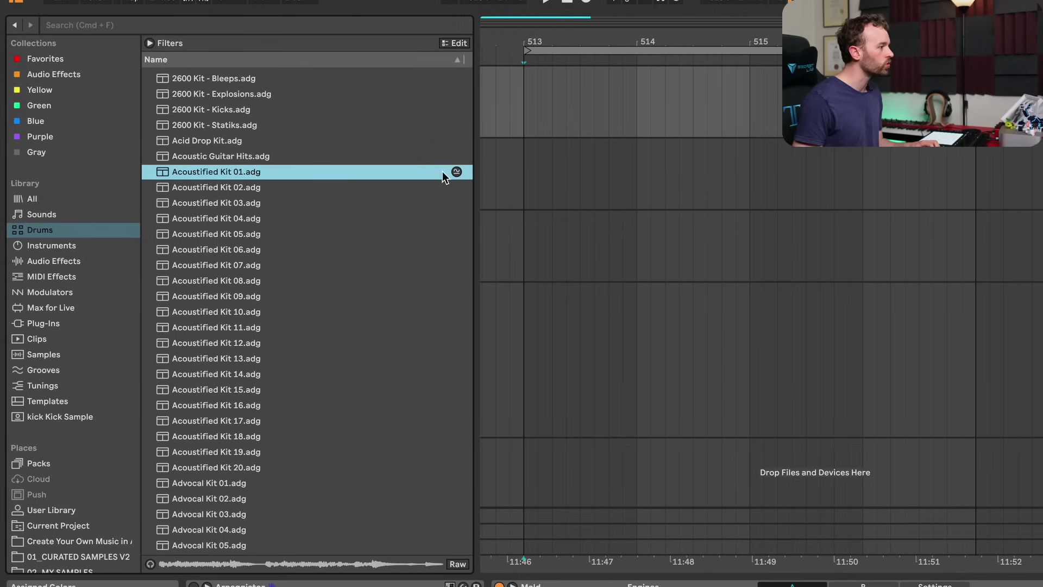
# Run a similarity search from Acoustified Kit 01 and look through the matching kits.
pyautogui.click(459, 173)
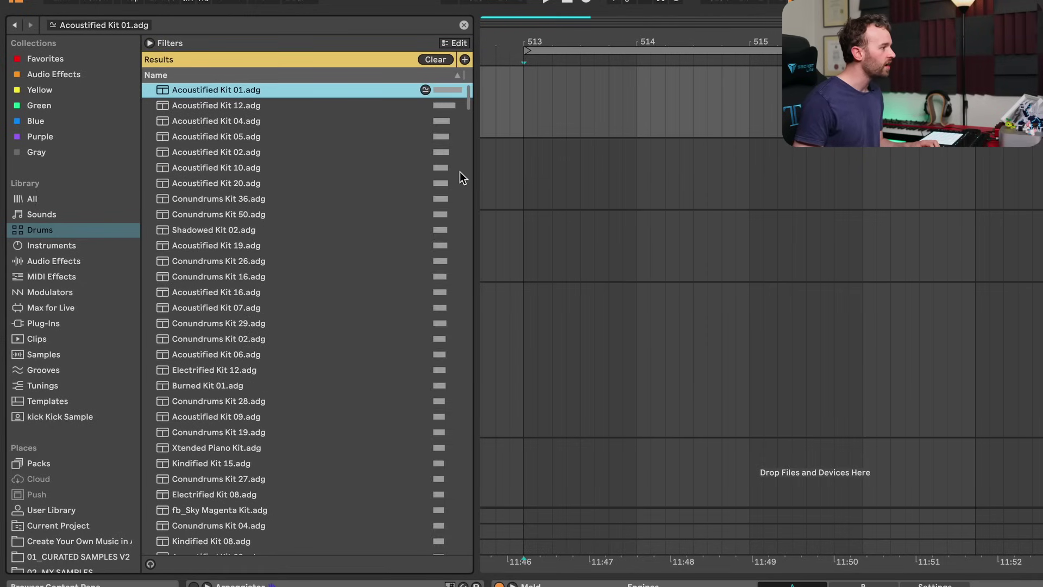
pyautogui.scroll(-3, 341, 122)
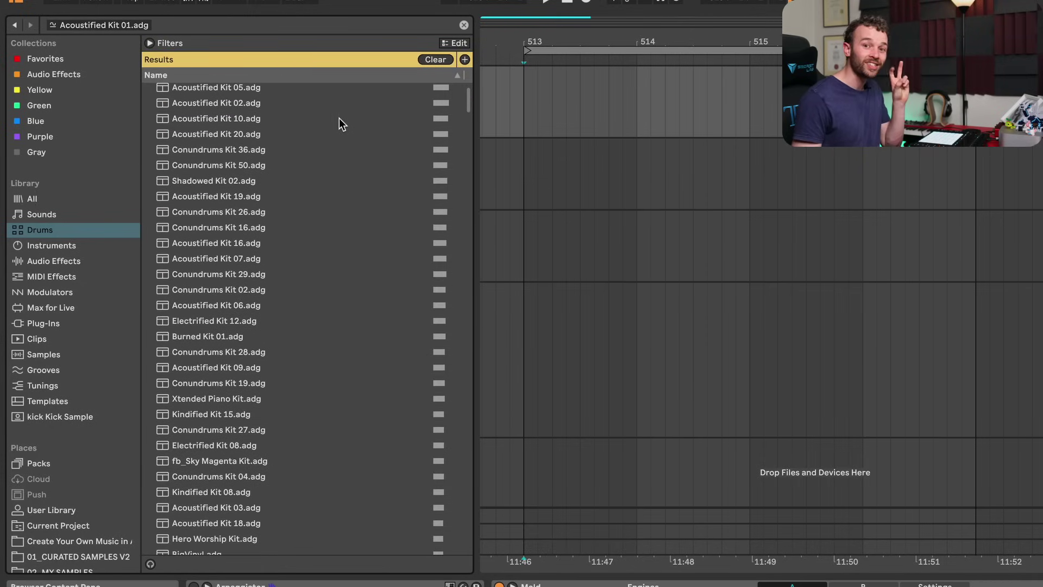
pyautogui.scroll(3, 338, 119)
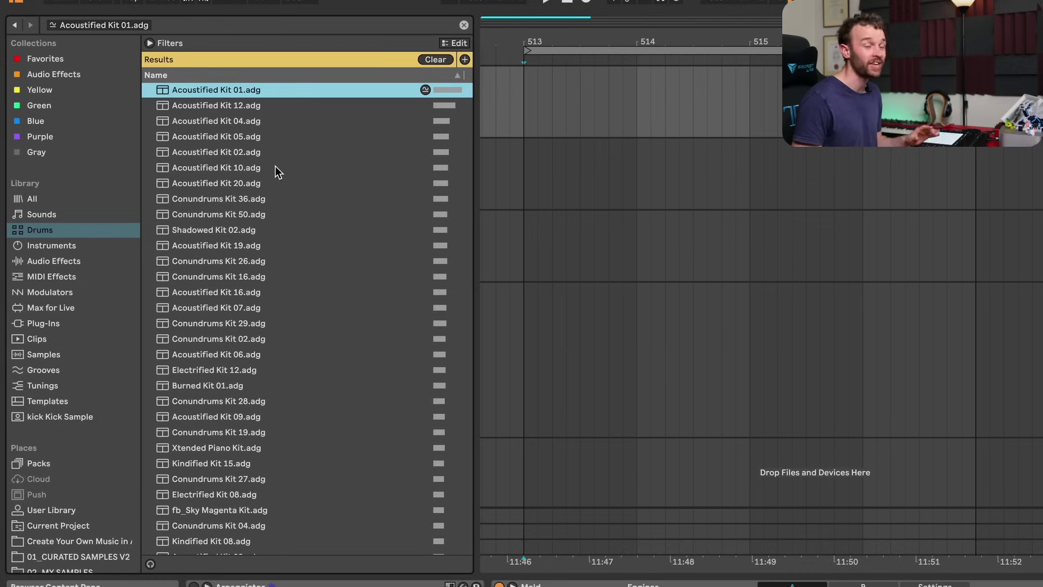
# Audition several of the similar kits, including Acoustified Kit 12, Acoustified Kit 10, Conundrums Kit 50 and Conundrums Kit 16.
pyautogui.press('Down')
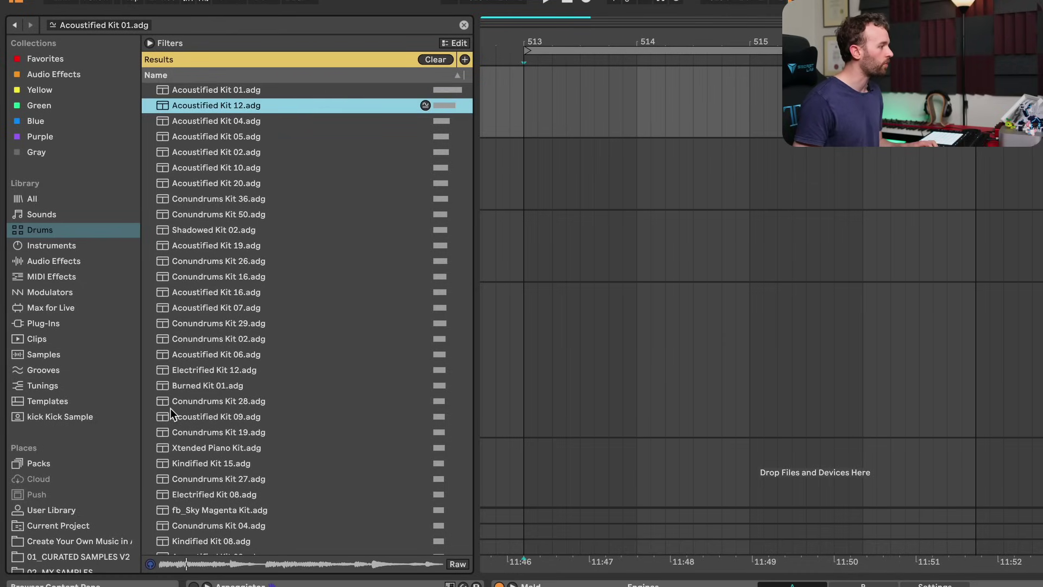
pyautogui.click(252, 170)
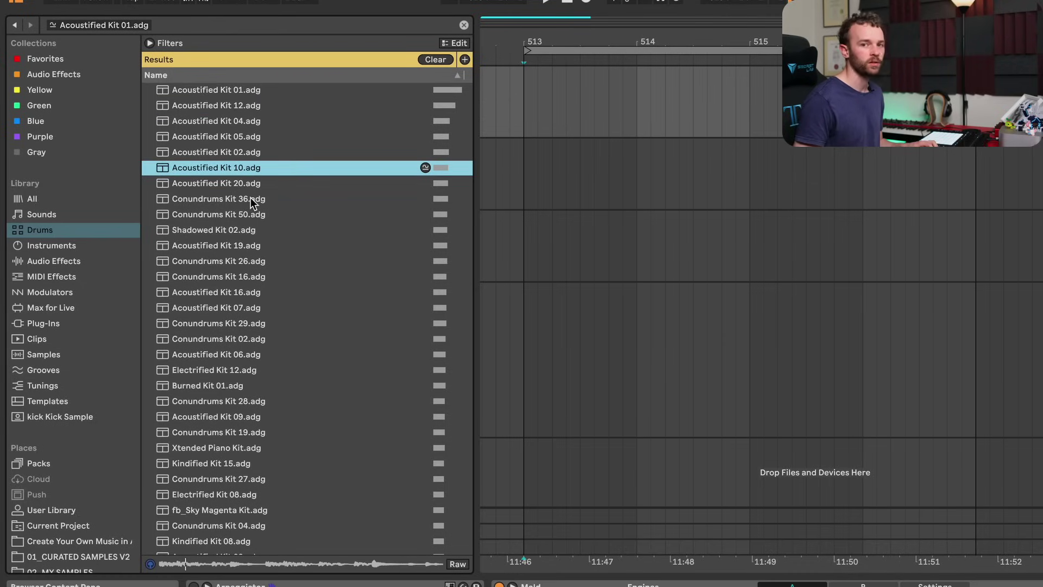
pyautogui.click(250, 215)
pyautogui.click(250, 273)
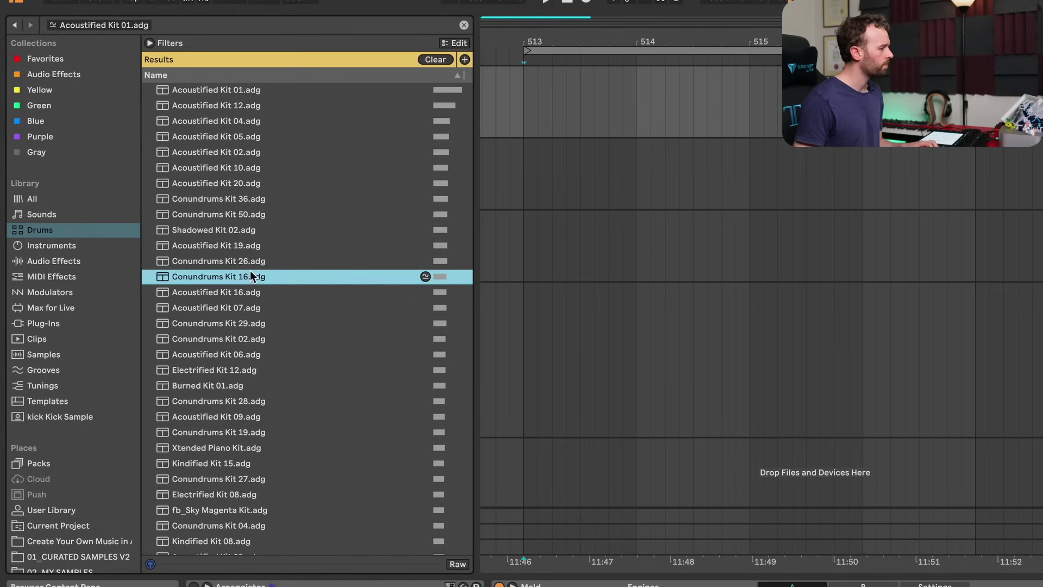
pyautogui.press('Down')
pyautogui.press('Down')
pyautogui.press('Down')
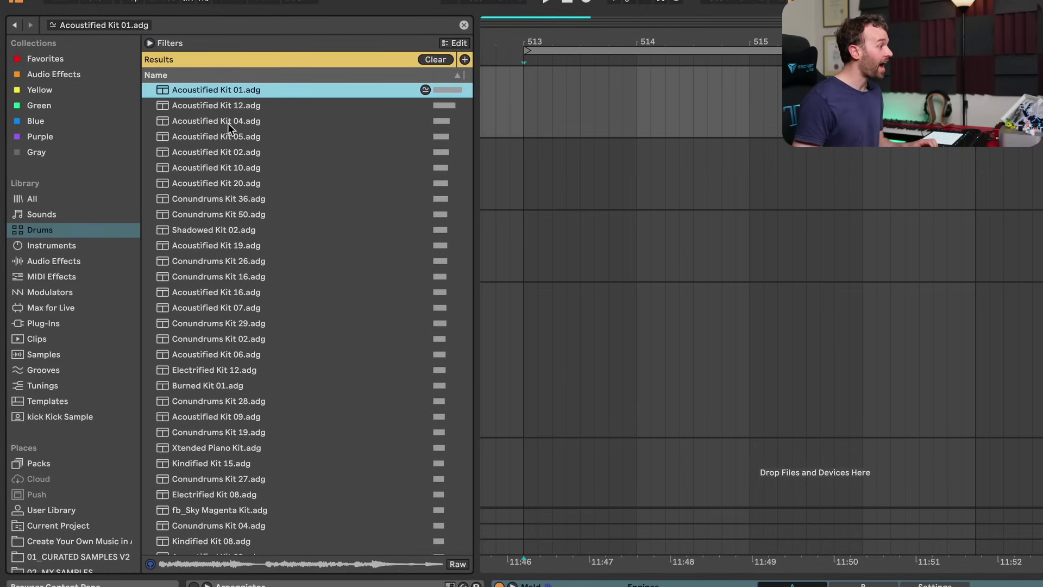
# Load Acoustified Kit 01 into the set and show its Drum Rack's similar sample swap controls.
pyautogui.doubleClick(235, 91)
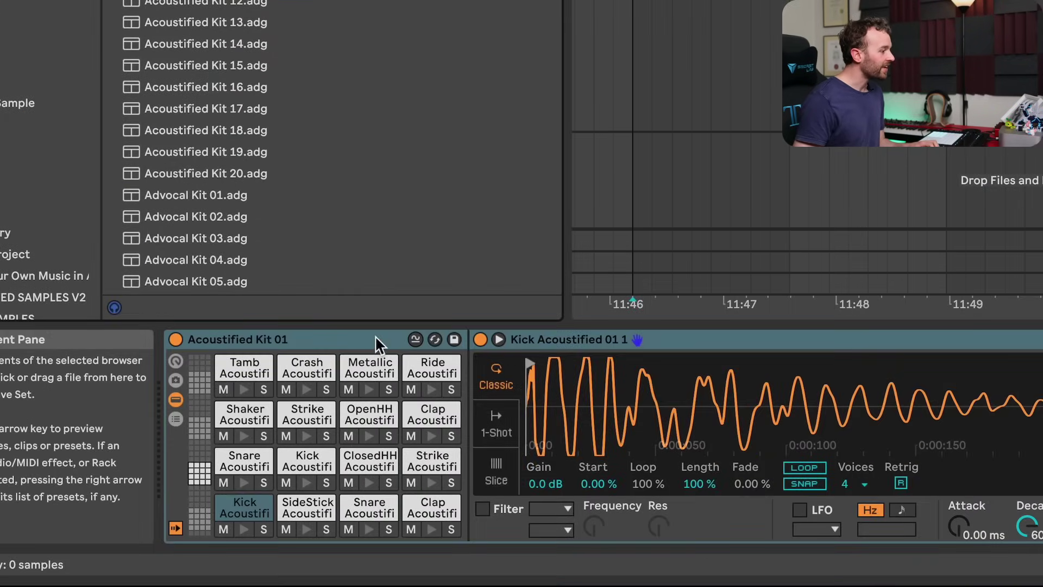
pyautogui.click(366, 342)
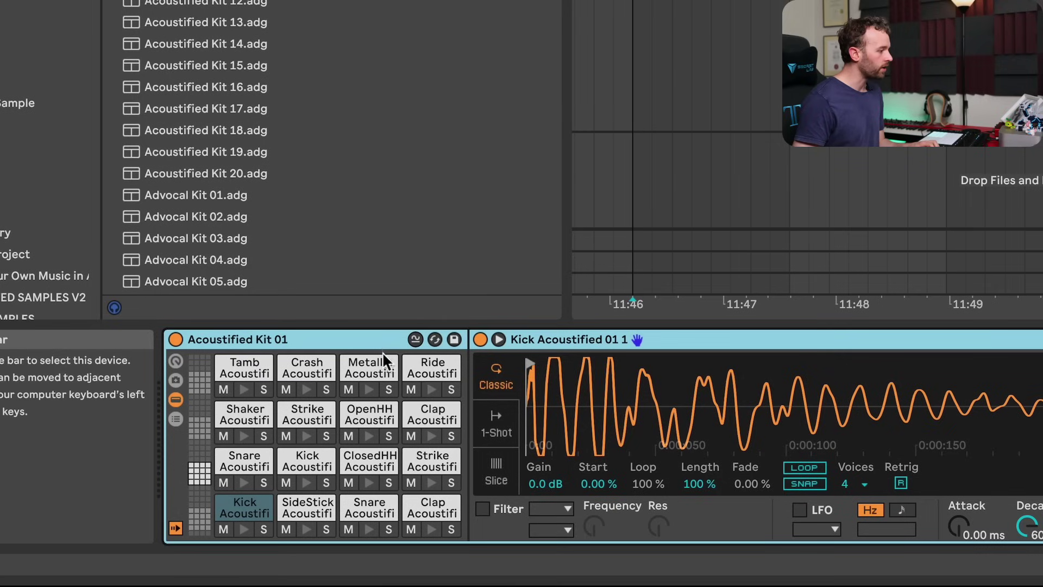
pyautogui.click(416, 339)
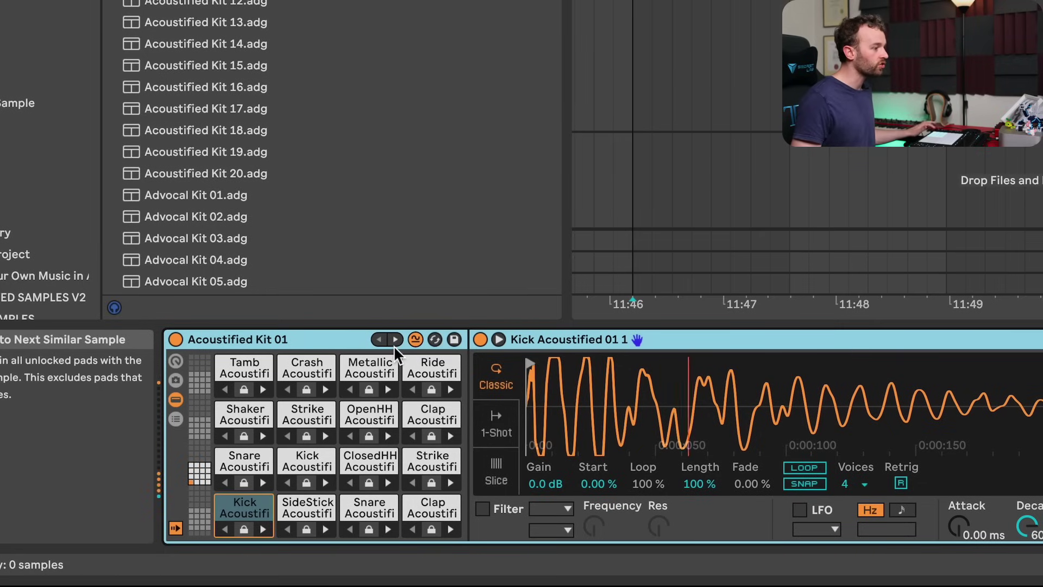
# Swap the selected kick pad to the next similar sample three times, and advance all pads once to their next similar samples.
pyautogui.click(263, 530)
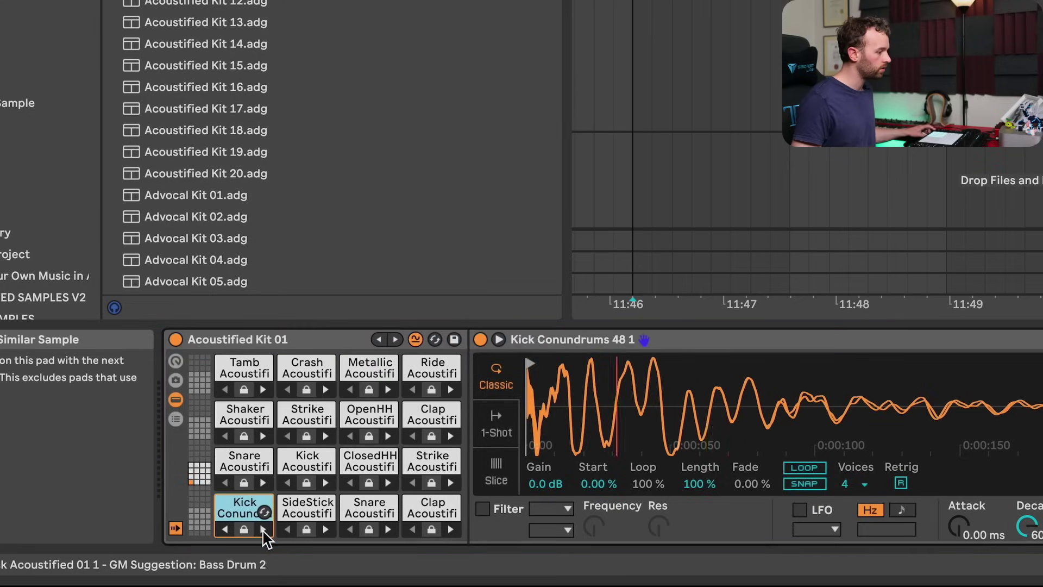
pyautogui.click(263, 530)
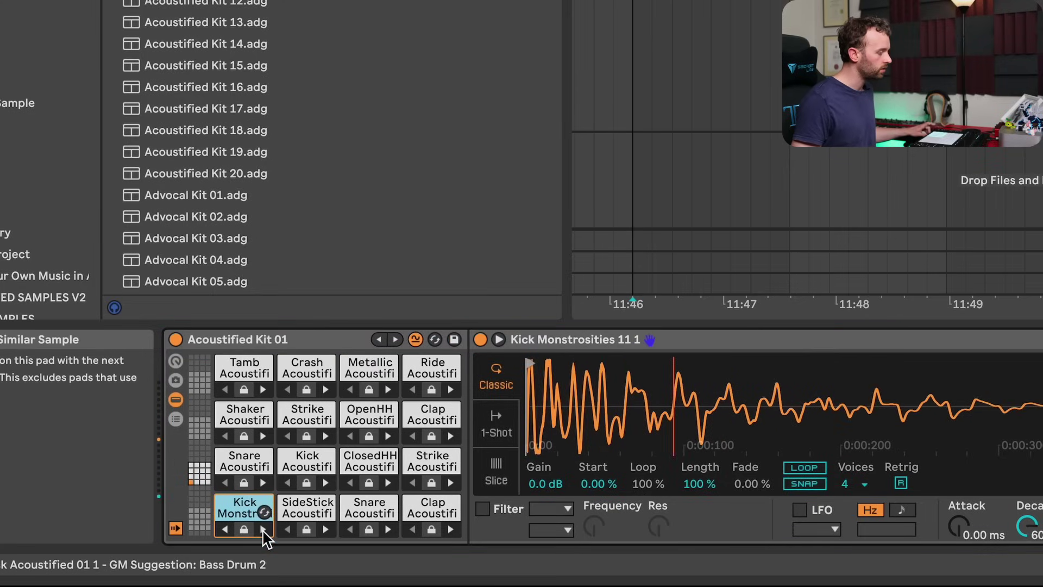
pyautogui.click(263, 529)
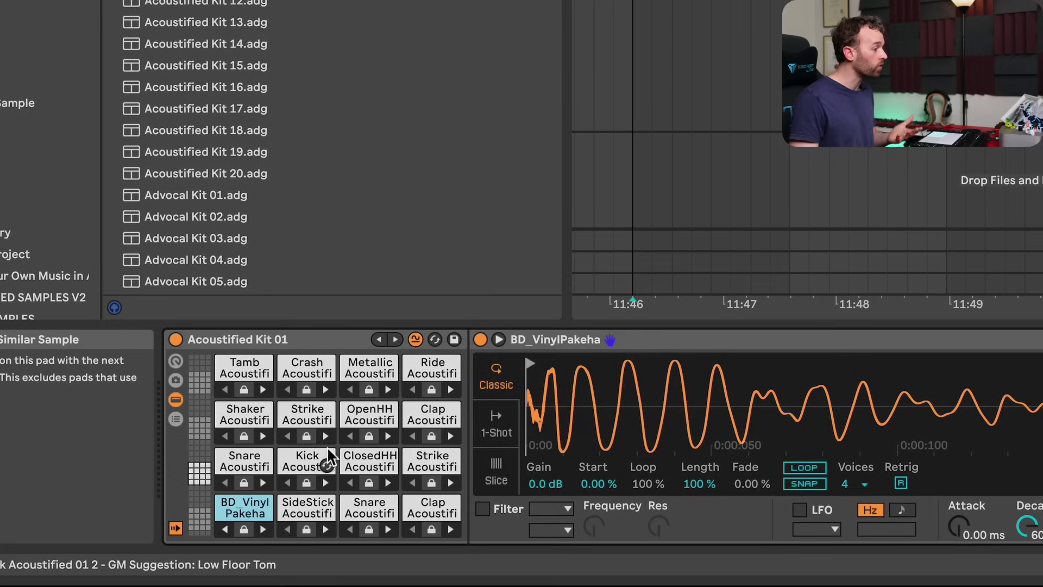
pyautogui.click(396, 340)
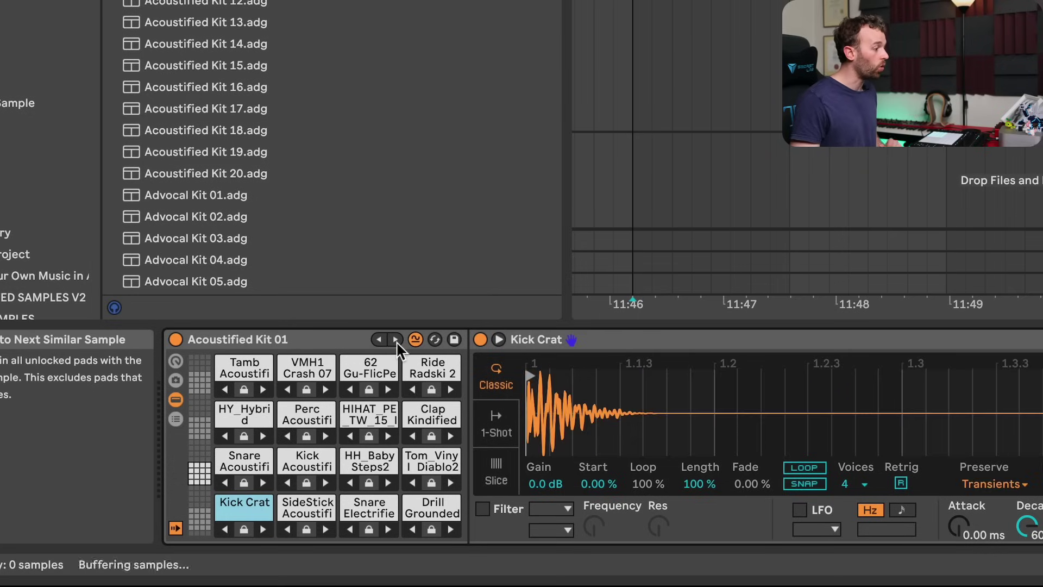
# Lock the Perc Acoustified, HH_Baby Steps2, Clap Kindified and Kick Crat pads, swap the unlocked pads to similar samples, and hide the swap controls.
pyautogui.click(306, 436)
pyautogui.click(369, 482)
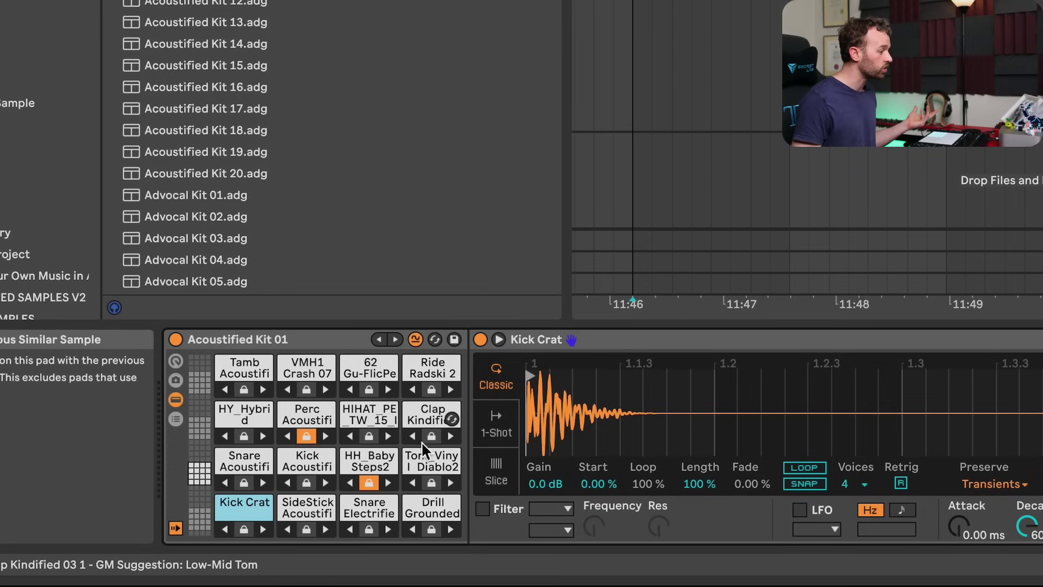
pyautogui.click(432, 436)
pyautogui.click(244, 529)
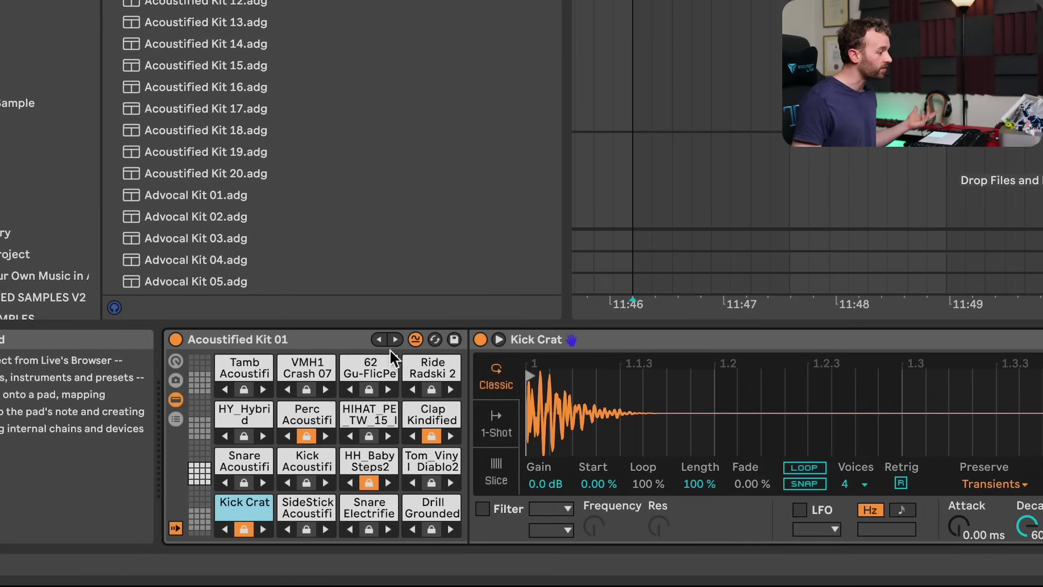
pyautogui.click(394, 339)
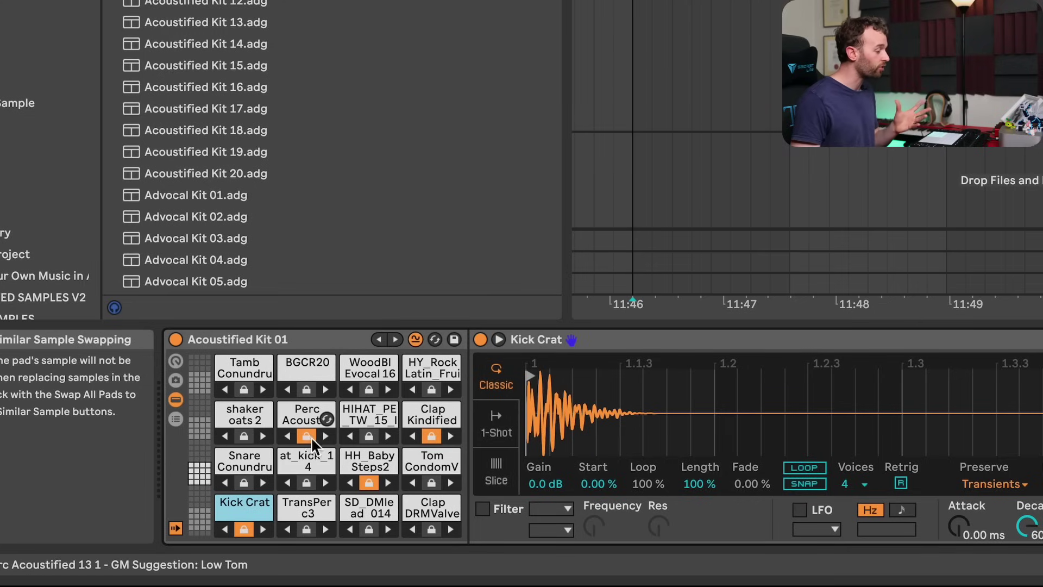
pyautogui.click(415, 340)
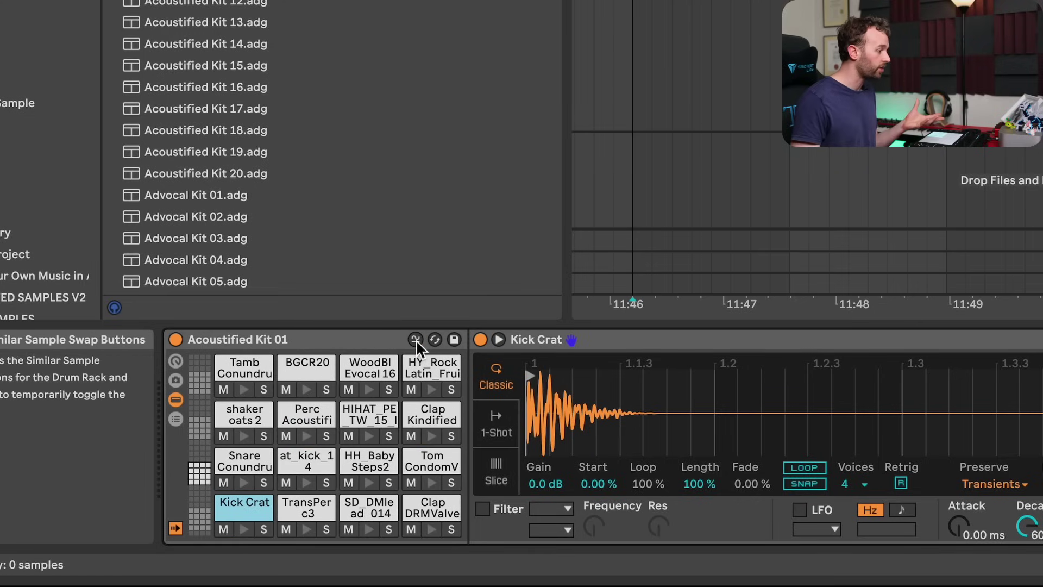